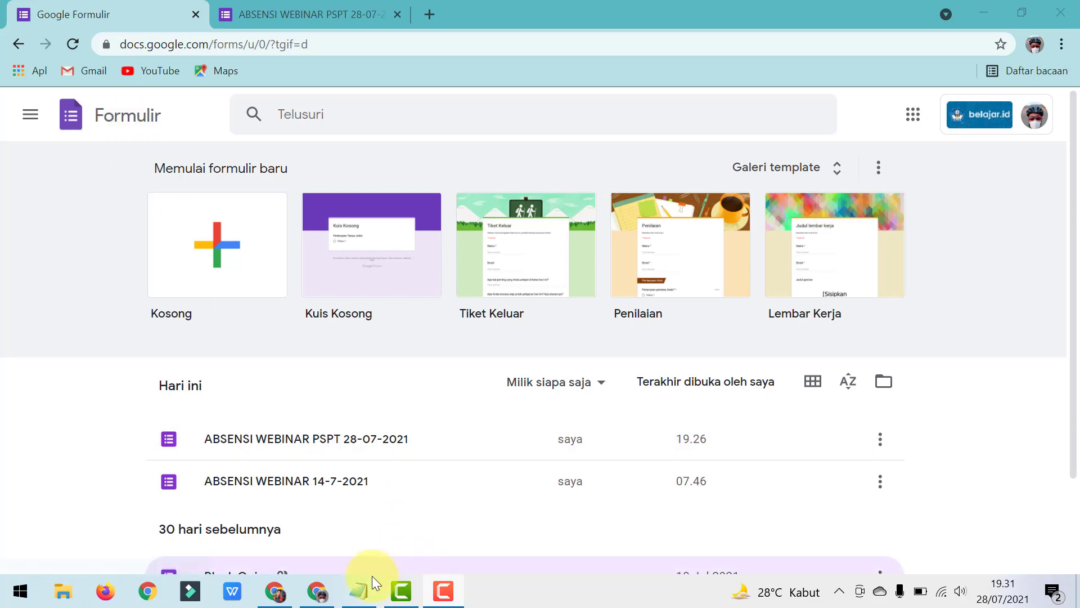
Step: Copy the address docs.google.com/forms from the untitled Notepad note
{"action": "left_click", "coordinate": [359, 590]}
{"action": "left_click", "coordinate": [458, 393]}
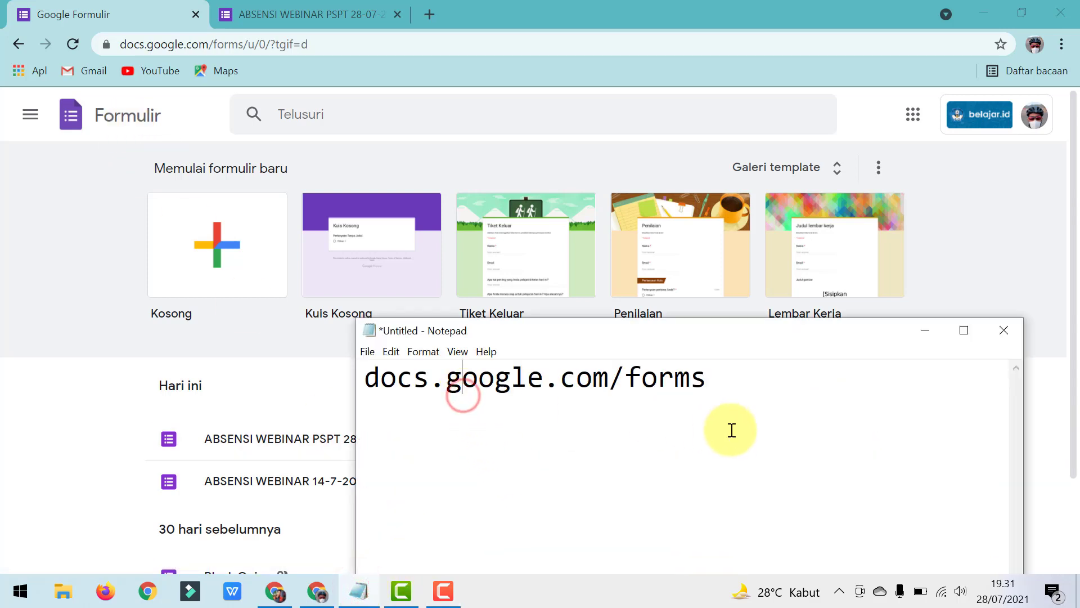
{"action": "left_click_drag", "start_coordinate": [742, 386], "coordinate": [367, 358]}
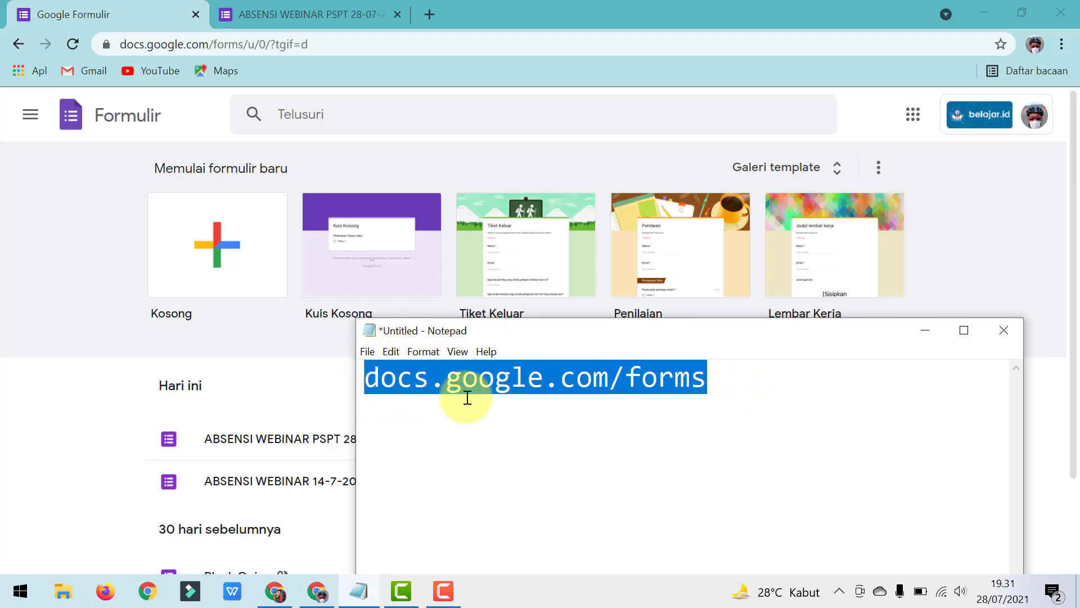
{"action": "left_click", "coordinate": [632, 385]}
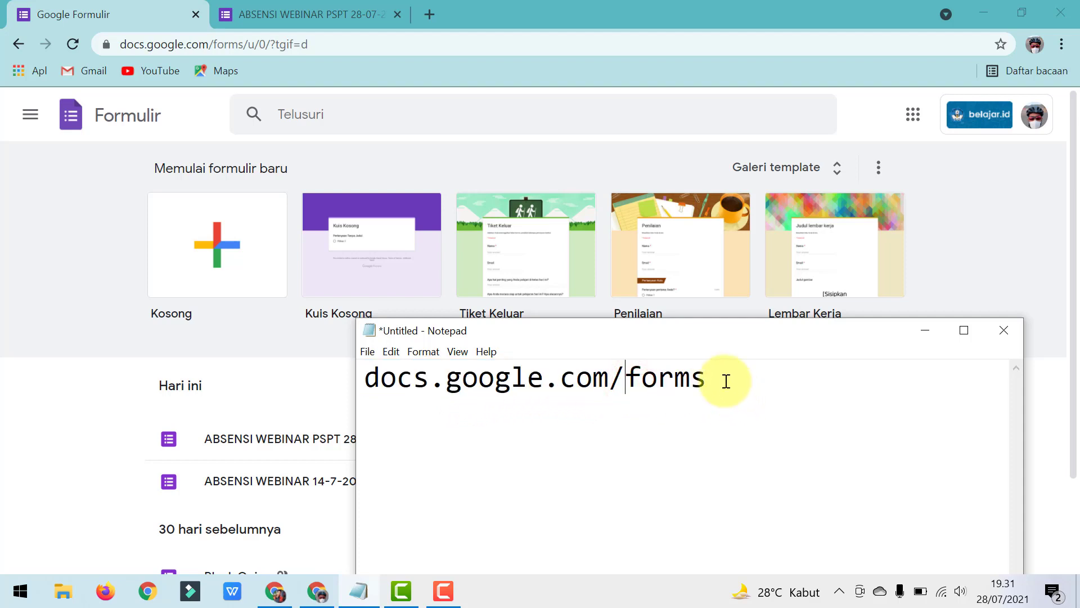
{"action": "left_click_drag", "start_coordinate": [725, 380], "coordinate": [357, 337]}
{"action": "key", "text": "ctrl+c"}
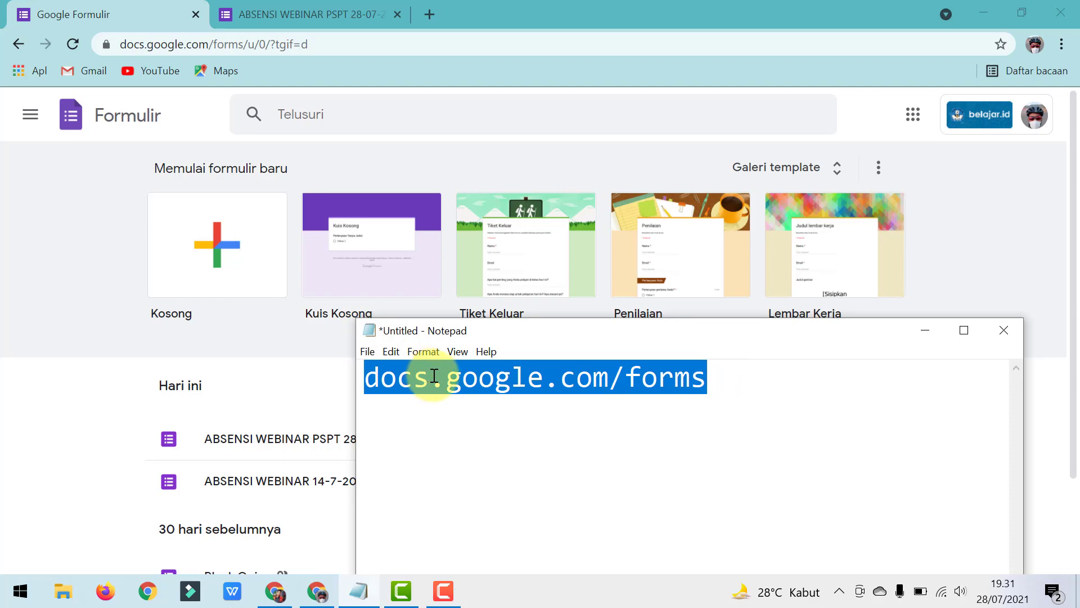
Step: Load the copied address docs.google.com/forms in the current browser tab
{"action": "left_click", "coordinate": [215, 44]}
{"action": "key", "text": "ctrl+v"}
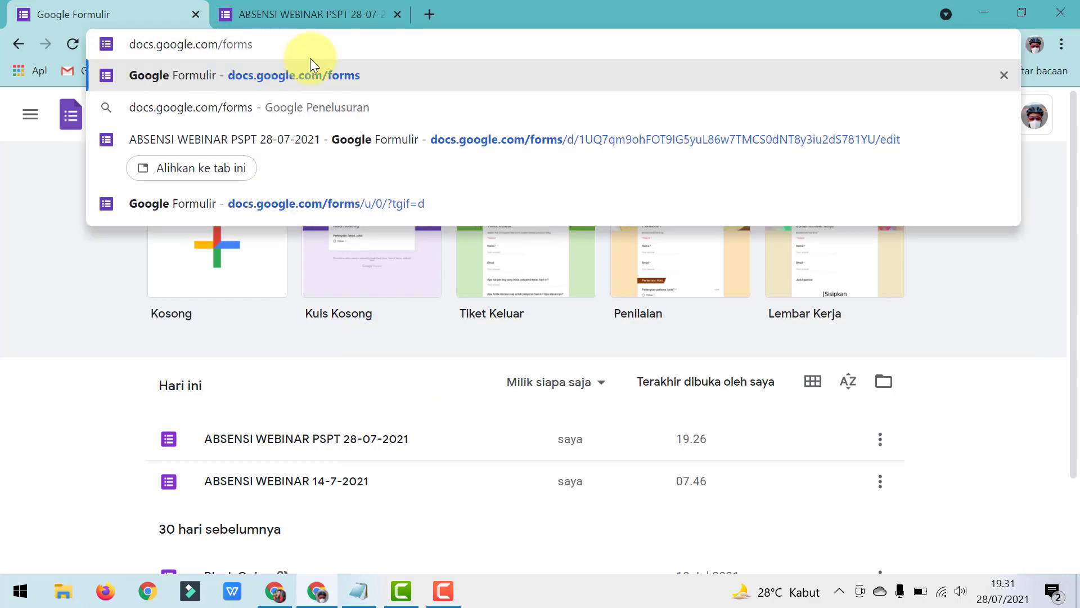
{"action": "key", "text": "Return"}
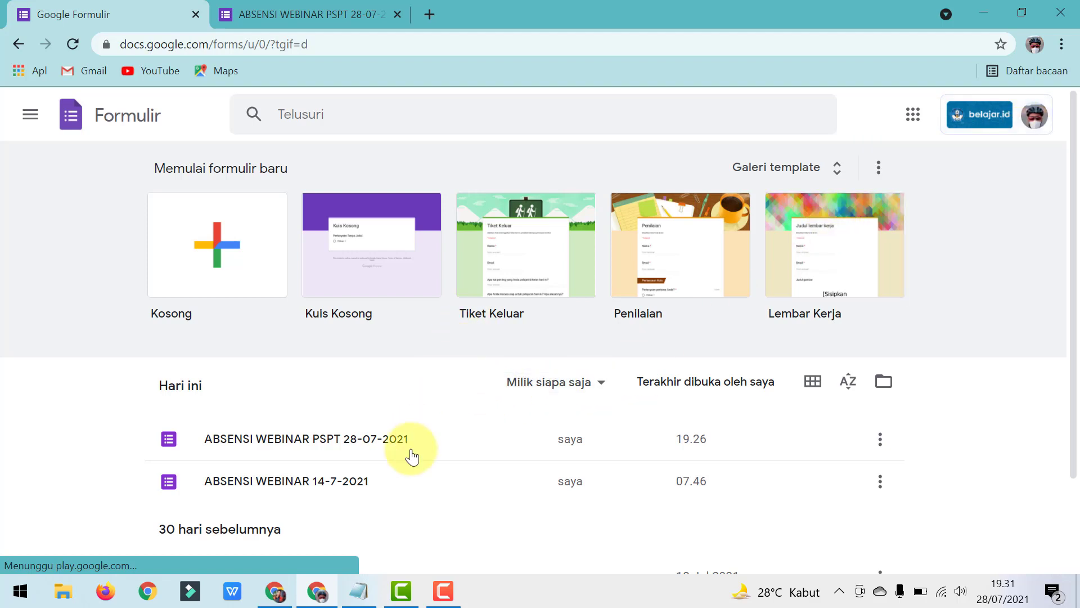
Step: Create a new blank form from the Google Forms home page
{"action": "scroll", "coordinate": [396, 512], "scroll_direction": "down", "scroll_amount": 2}
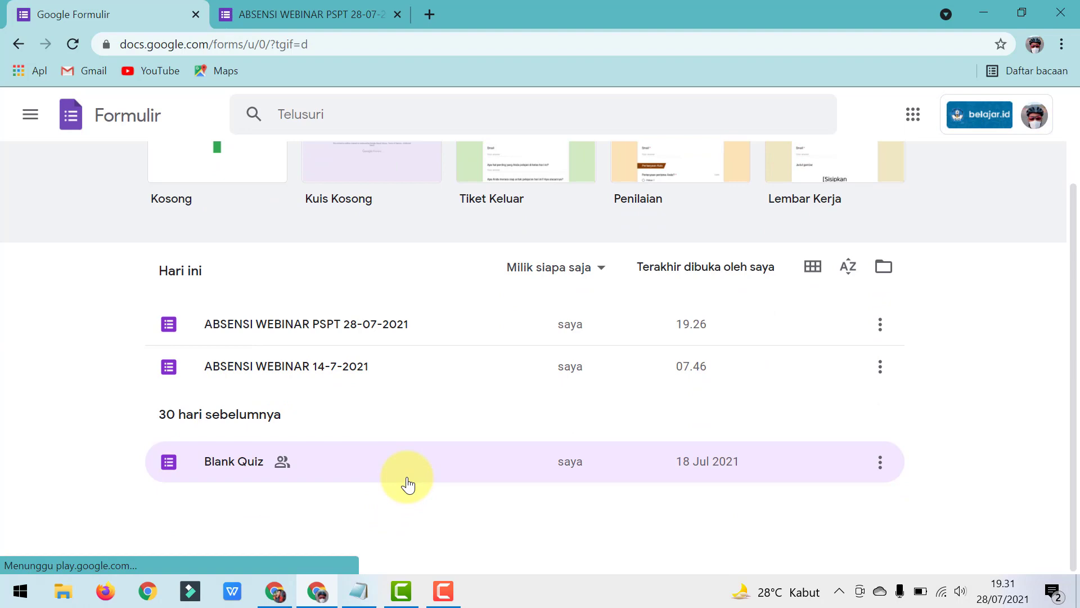
{"action": "scroll", "coordinate": [407, 484], "scroll_direction": "up", "scroll_amount": 2}
{"action": "scroll", "coordinate": [428, 484], "scroll_direction": "down", "scroll_amount": 2}
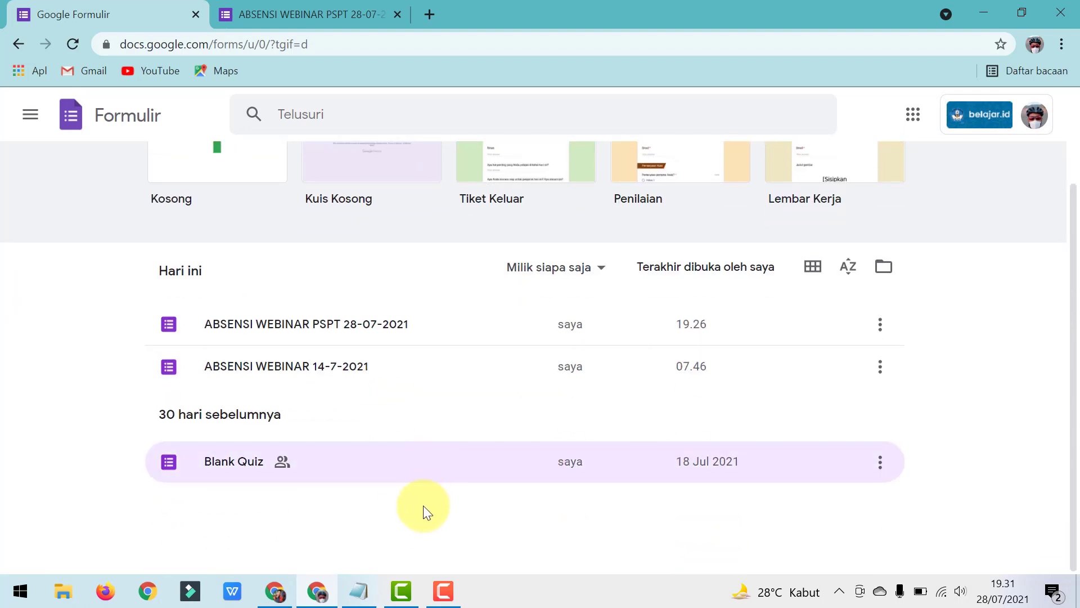
{"action": "scroll", "coordinate": [422, 515], "scroll_direction": "up", "scroll_amount": 2}
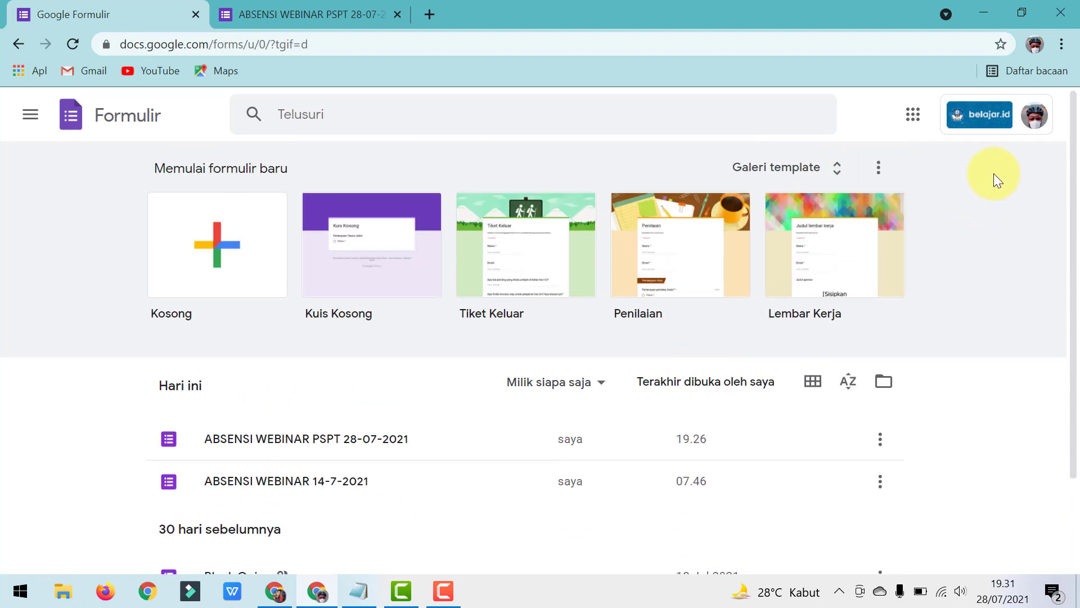
{"action": "scroll", "coordinate": [523, 403], "scroll_direction": "down", "scroll_amount": 2}
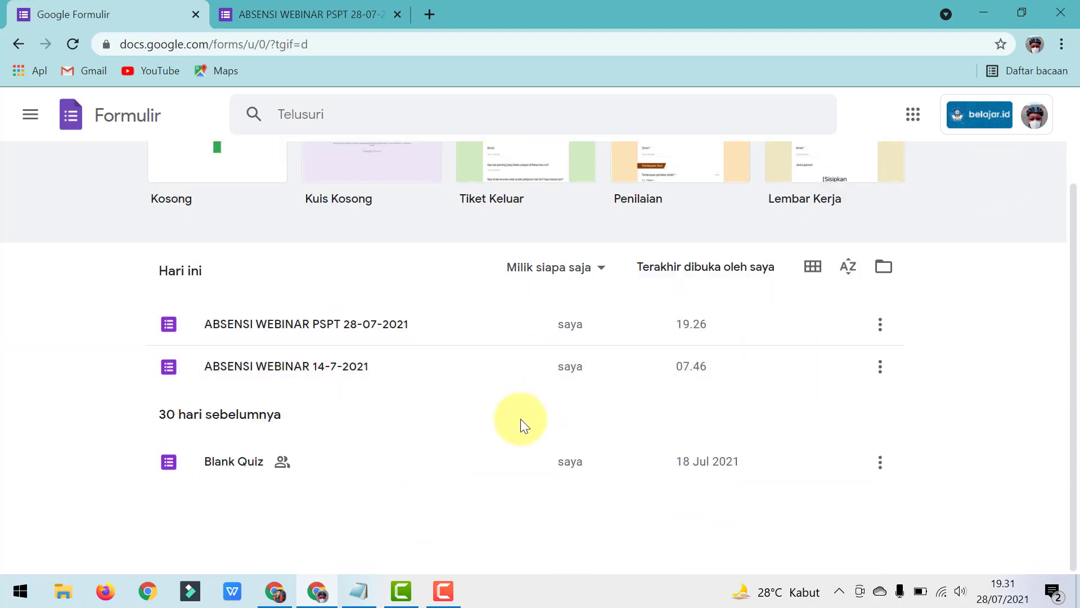
{"action": "scroll", "coordinate": [504, 392], "scroll_direction": "up", "scroll_amount": 2}
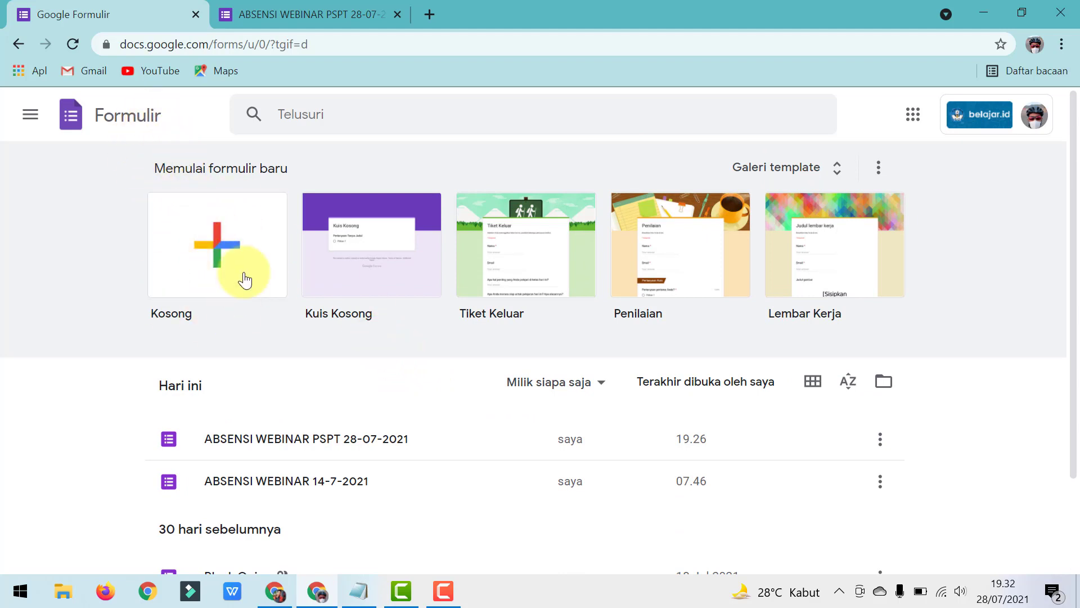
{"action": "left_click", "coordinate": [214, 254]}
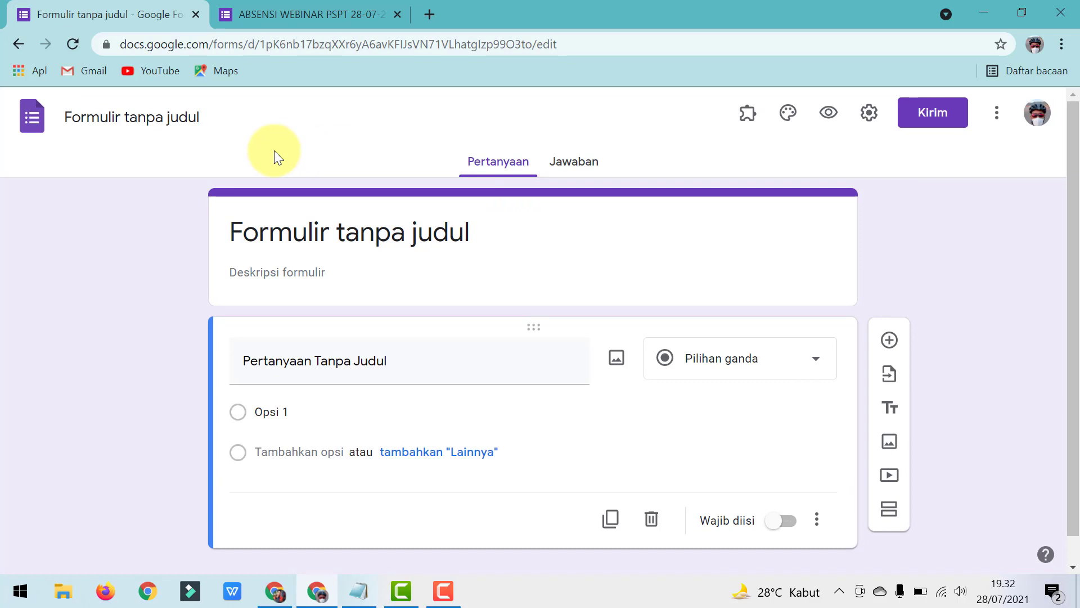
Step: Name the new form "Absensi PSPT 28-7-2021" and apply the same name as its title
{"action": "left_click", "coordinate": [177, 121]}
{"action": "left_click", "coordinate": [153, 149]}
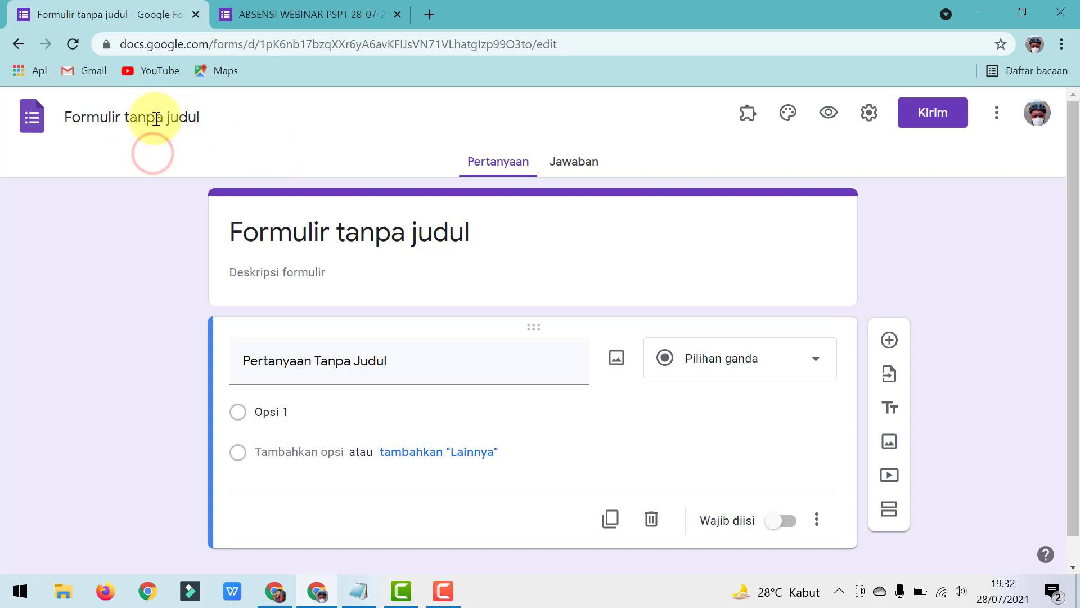
{"action": "left_click", "coordinate": [156, 119]}
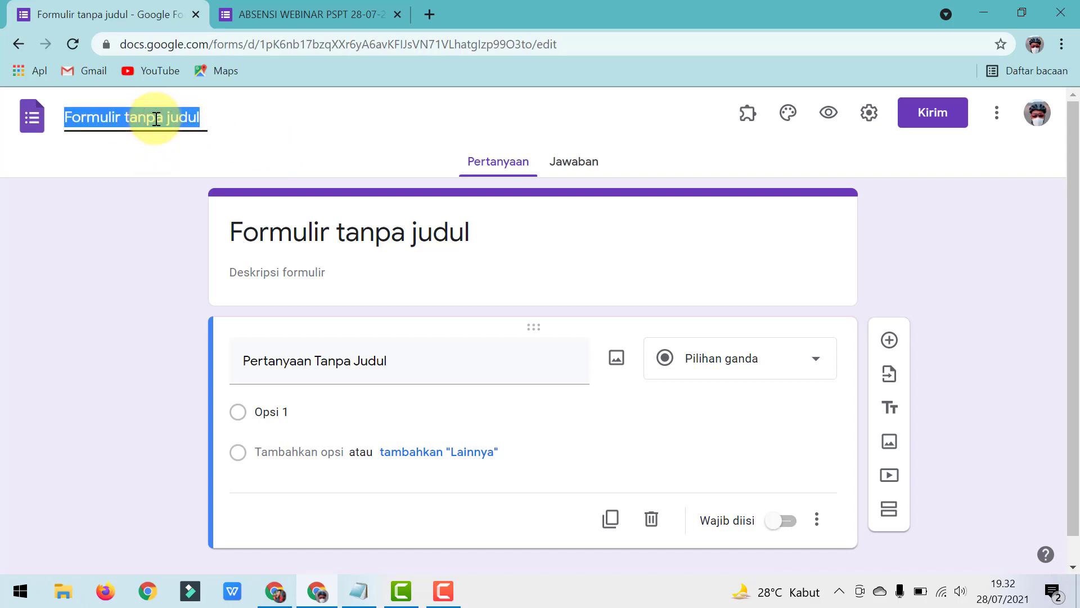
{"action": "type", "text": "Absensi "}
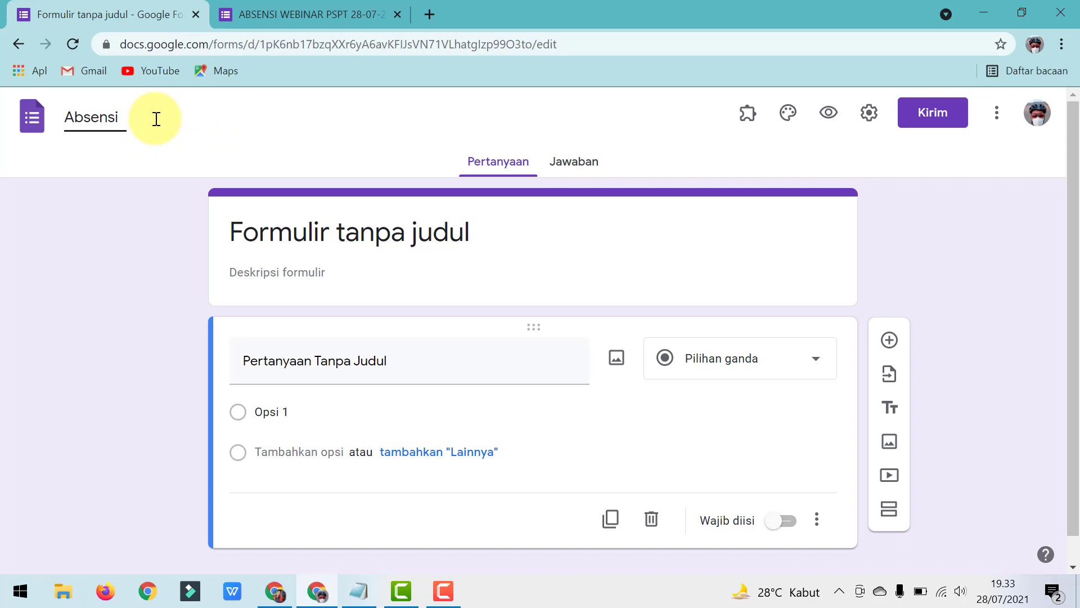
{"action": "type", "text": "PSPT28-7-2021"}
{"action": "left_click", "coordinate": [164, 202]}
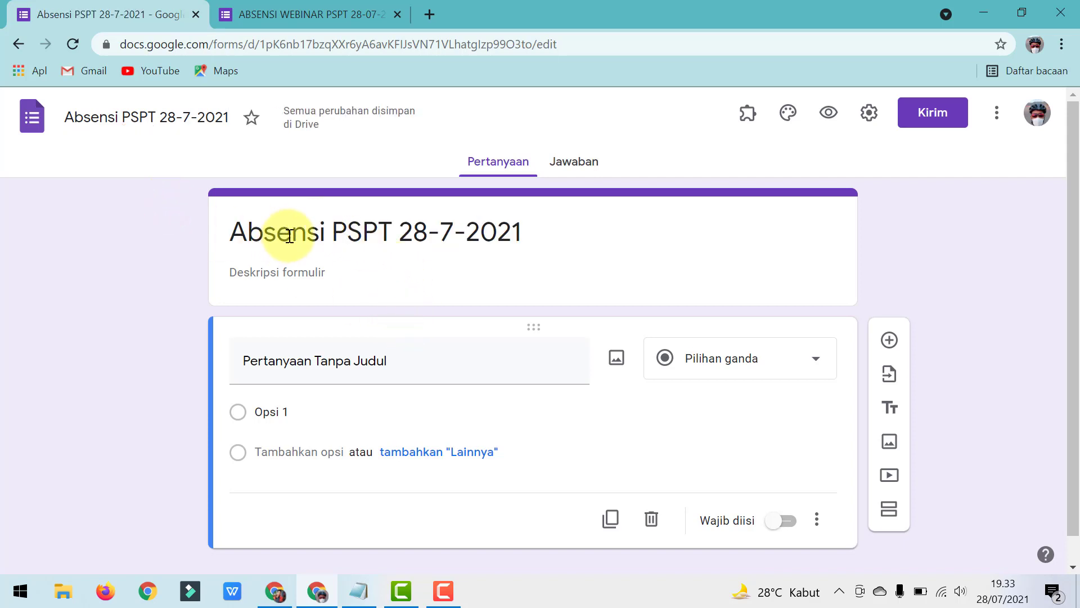
{"action": "left_click", "coordinate": [289, 236]}
Step: Copy the description "Absen hanya untuk yang hadir saja" from the ABSENSI WEBINAR PSPT 28-07-2021 form into the new form's description
{"action": "left_click", "coordinate": [386, 276]}
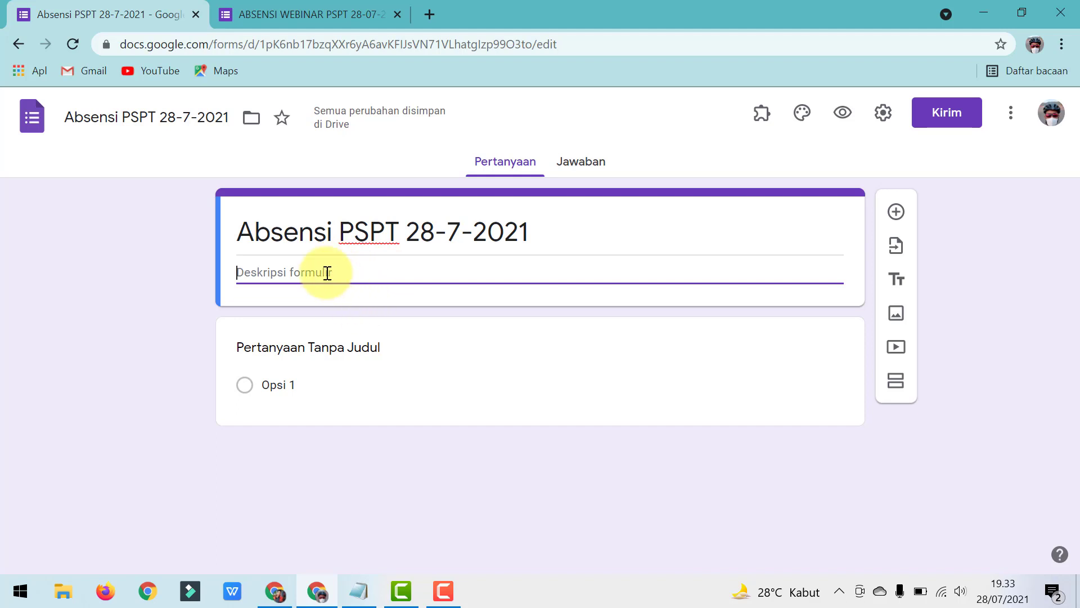
{"action": "left_click", "coordinate": [319, 22]}
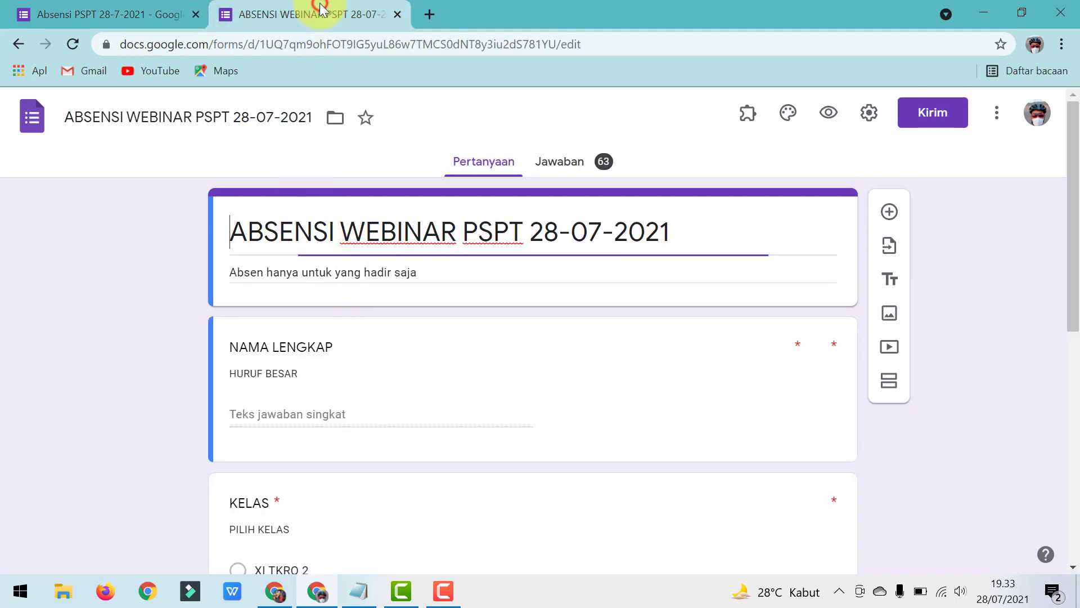
{"action": "triple_click", "coordinate": [289, 272]}
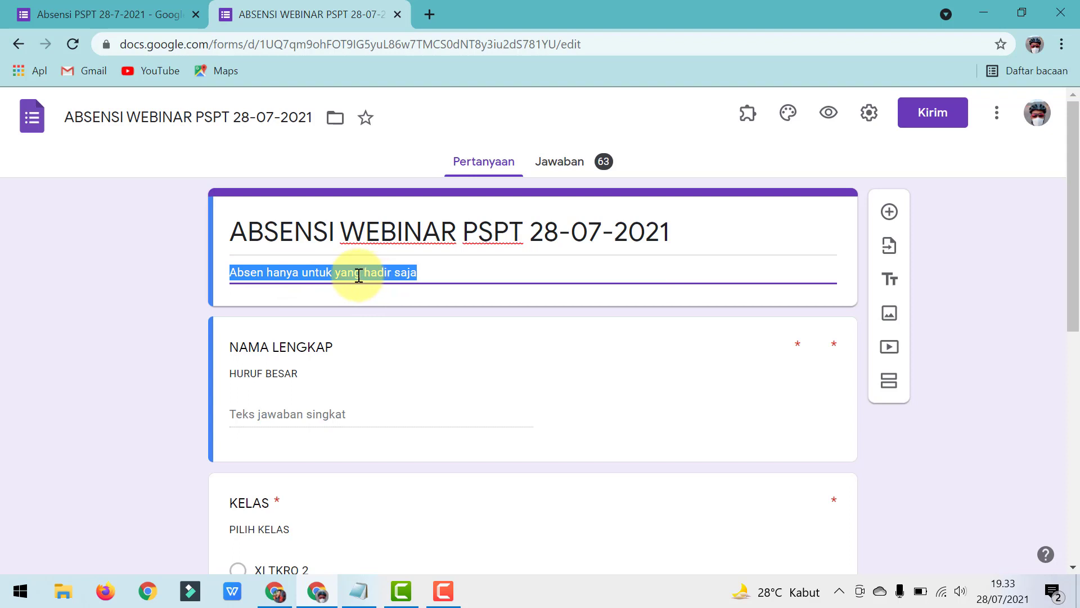
{"action": "right_click", "coordinate": [332, 276]}
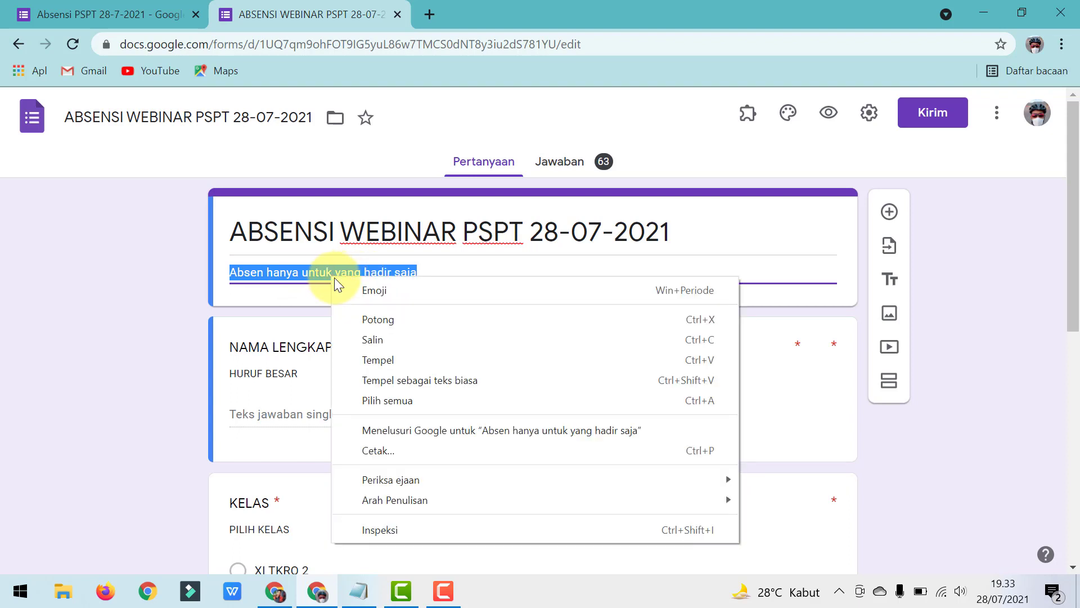
{"action": "left_click", "coordinate": [367, 339]}
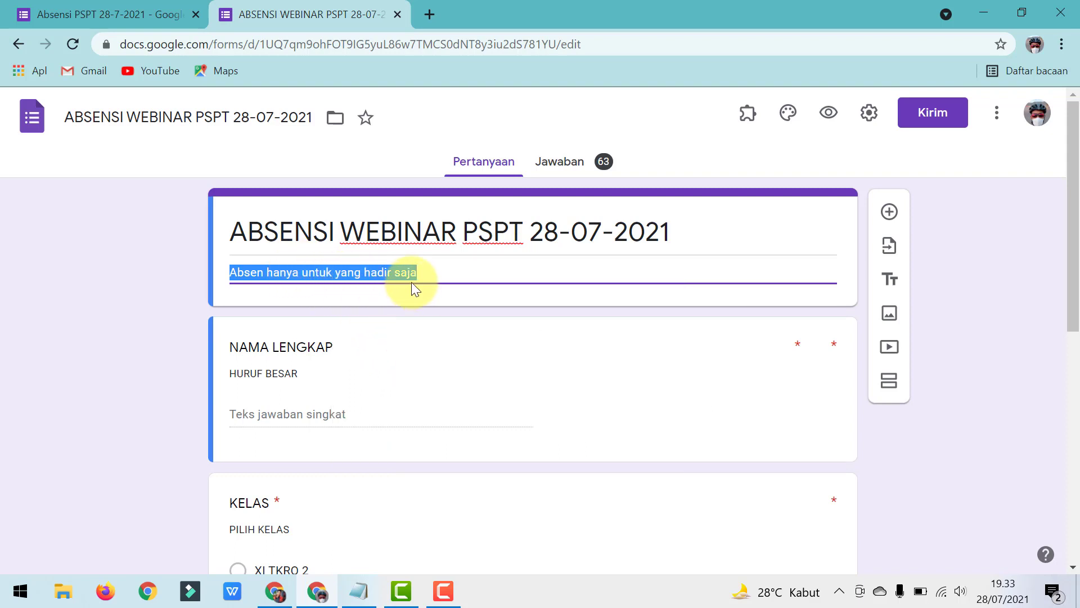
{"action": "left_click", "coordinate": [126, 12]}
{"action": "left_click", "coordinate": [263, 281]}
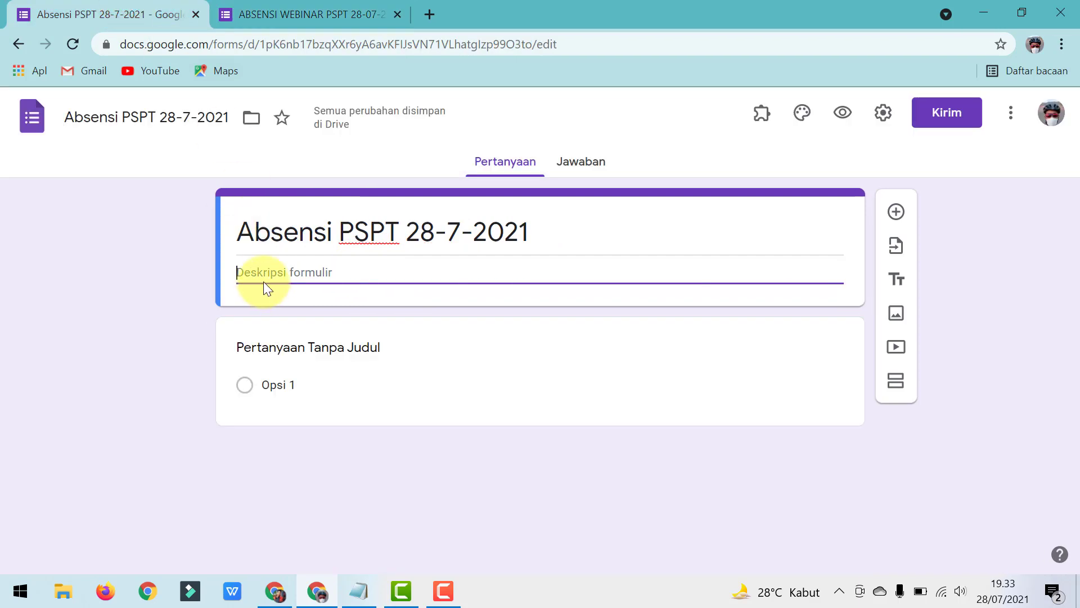
{"action": "key", "text": "ctrl+v"}
{"action": "left_click", "coordinate": [143, 282]}
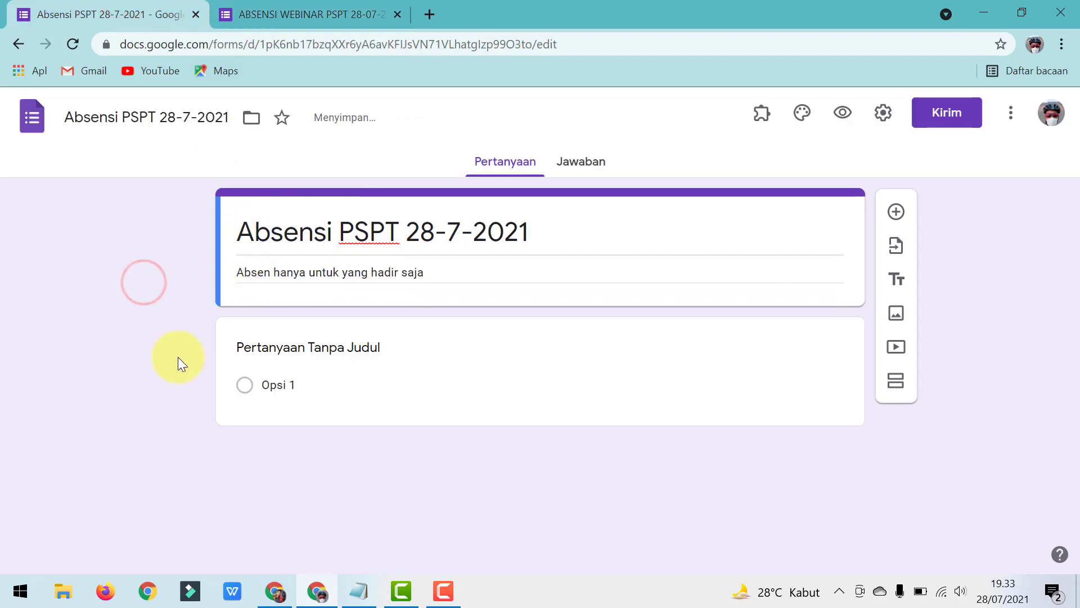
Step: Title the first question "NAMA LENGKAP" by copying it from the existing webinar form, and make the question required
{"action": "left_click", "coordinate": [307, 350]}
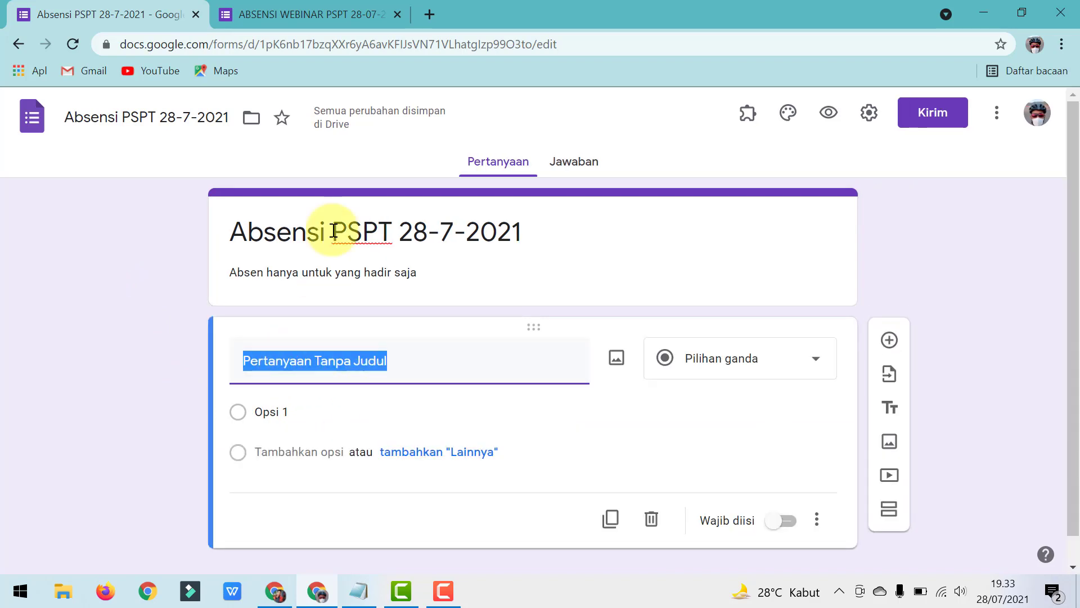
{"action": "left_click", "coordinate": [285, 8]}
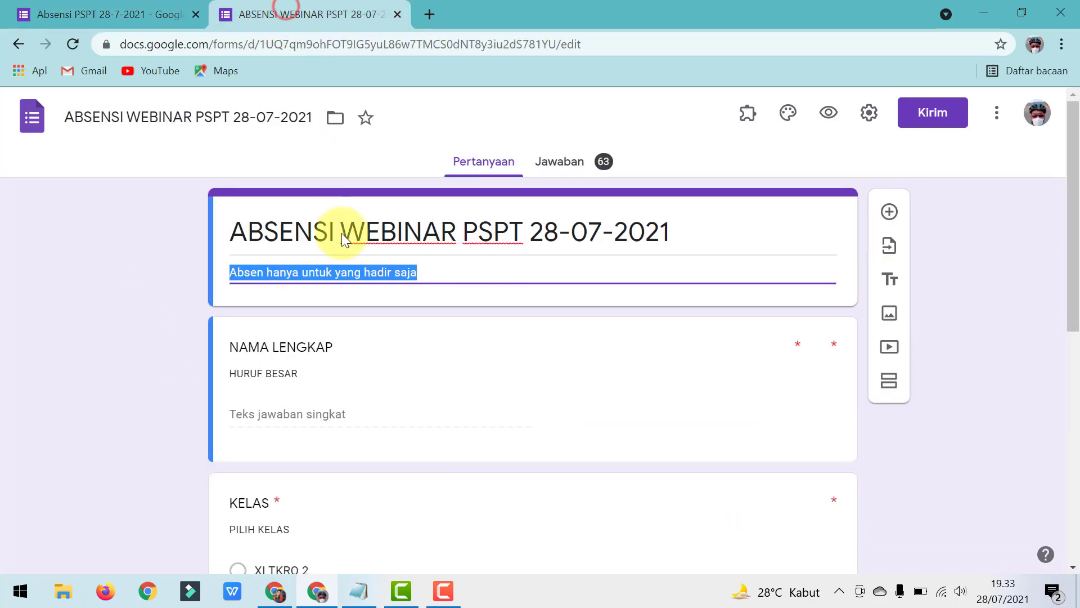
{"action": "left_click", "coordinate": [335, 350]}
{"action": "right_click", "coordinate": [257, 358]}
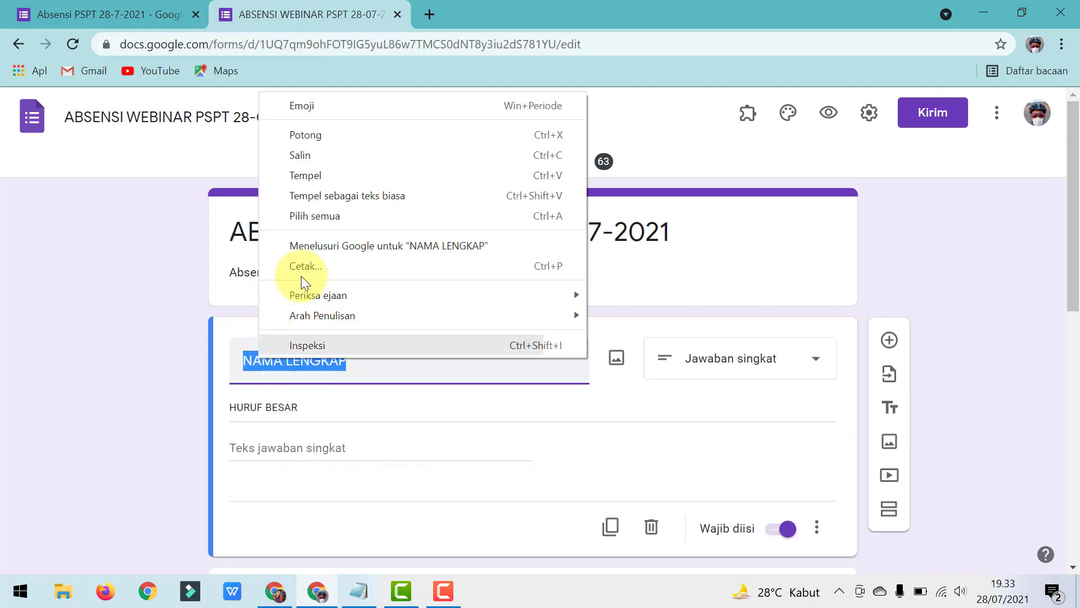
{"action": "left_click", "coordinate": [300, 154]}
{"action": "left_click", "coordinate": [113, 14]}
{"action": "key", "text": "ctrl+v"}
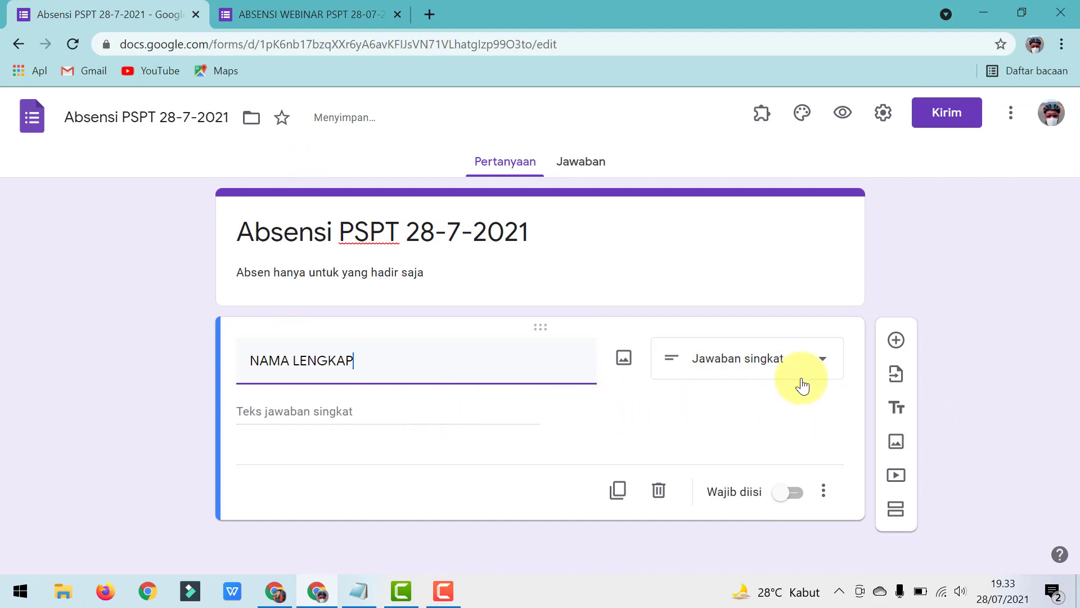
{"action": "left_click", "coordinate": [801, 498]}
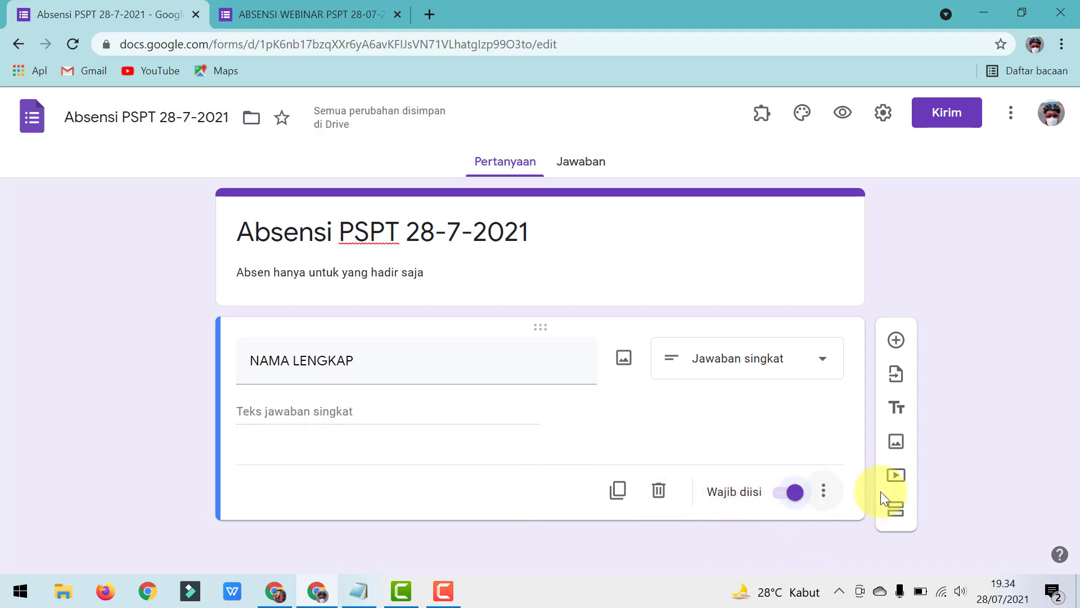
Step: Add a second question below NAMA LENGKAP and title it "KELAS"
{"action": "left_click", "coordinate": [896, 342]}
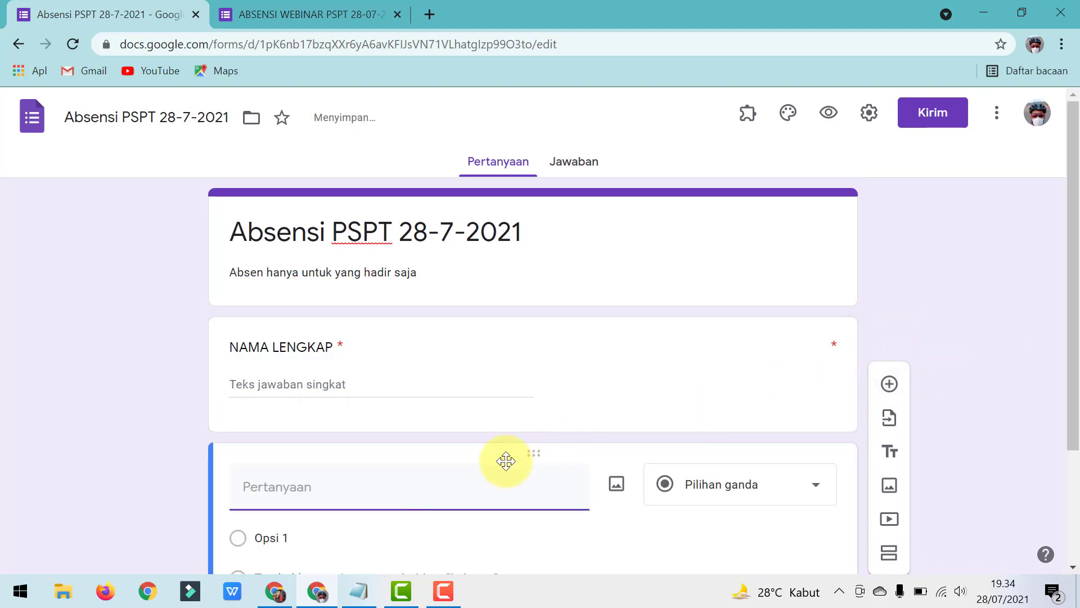
{"action": "type", "text": "ke"}
{"action": "key", "text": "BackSpace"}
{"action": "key", "text": "BackSpace"}
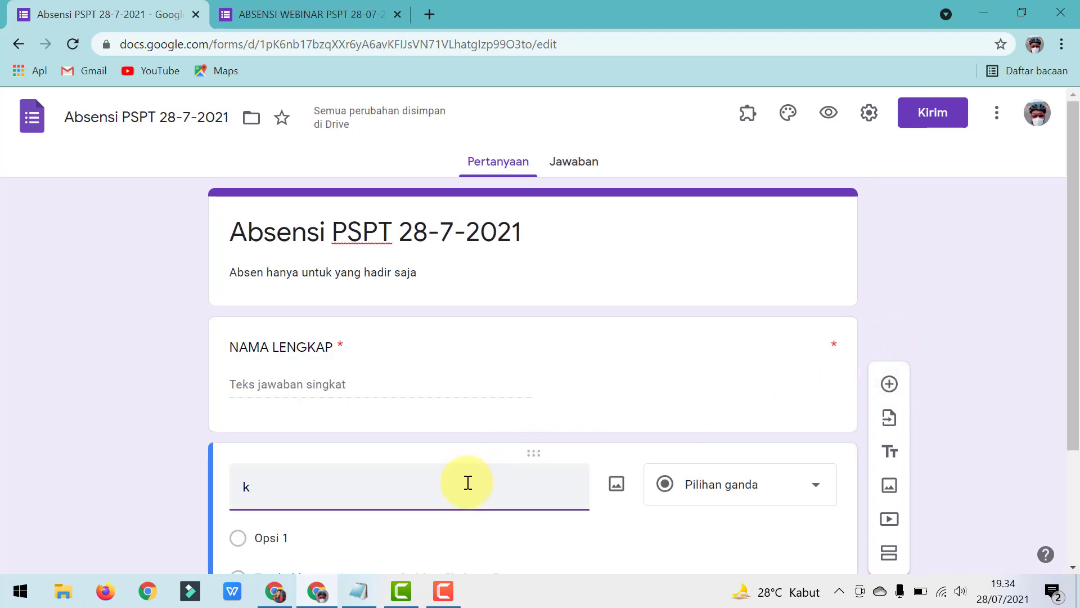
{"action": "key", "text": "Caps_Lock"}
{"action": "type", "text": "KELAS"}
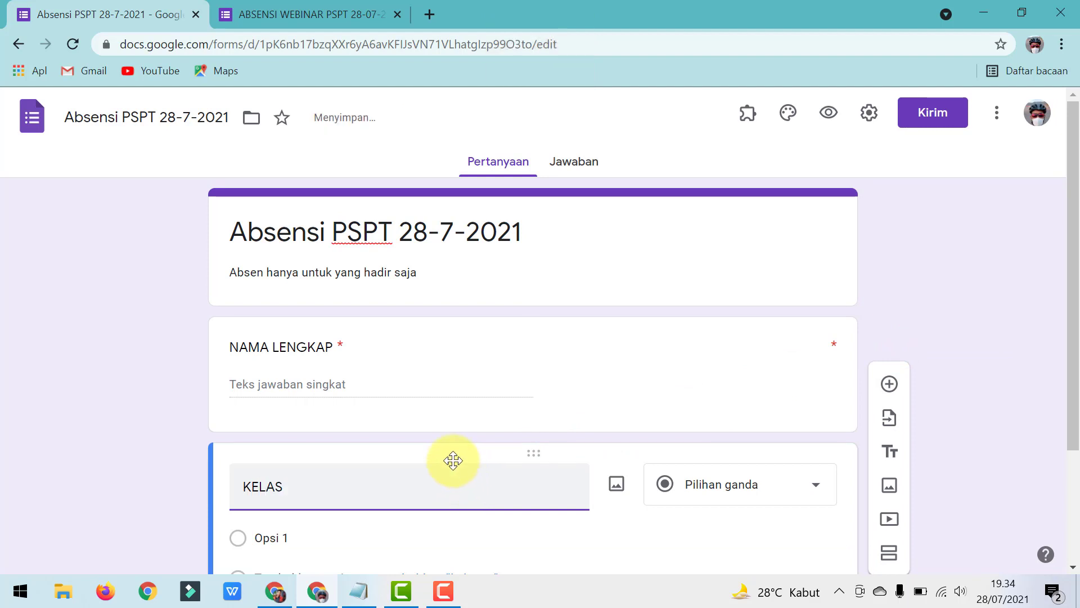
Step: Give the KELAS question three multiple-choice options: "XI TKRO 2", "XI TKRO 3" and "XI TKRO 4"
{"action": "scroll", "coordinate": [451, 459], "scroll_direction": "down", "scroll_amount": 3}
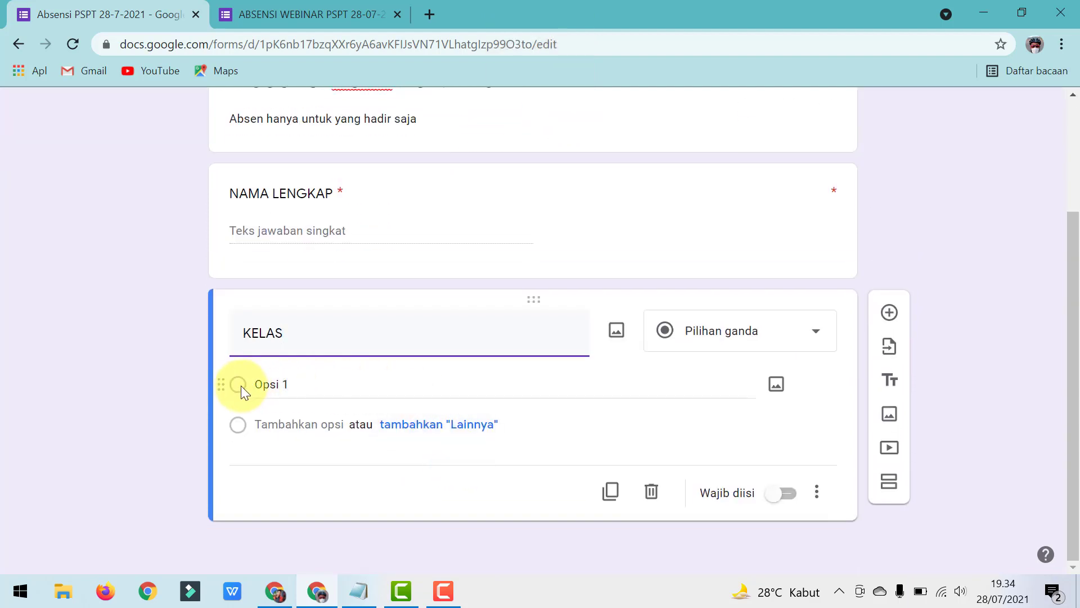
{"action": "left_click", "coordinate": [241, 386]}
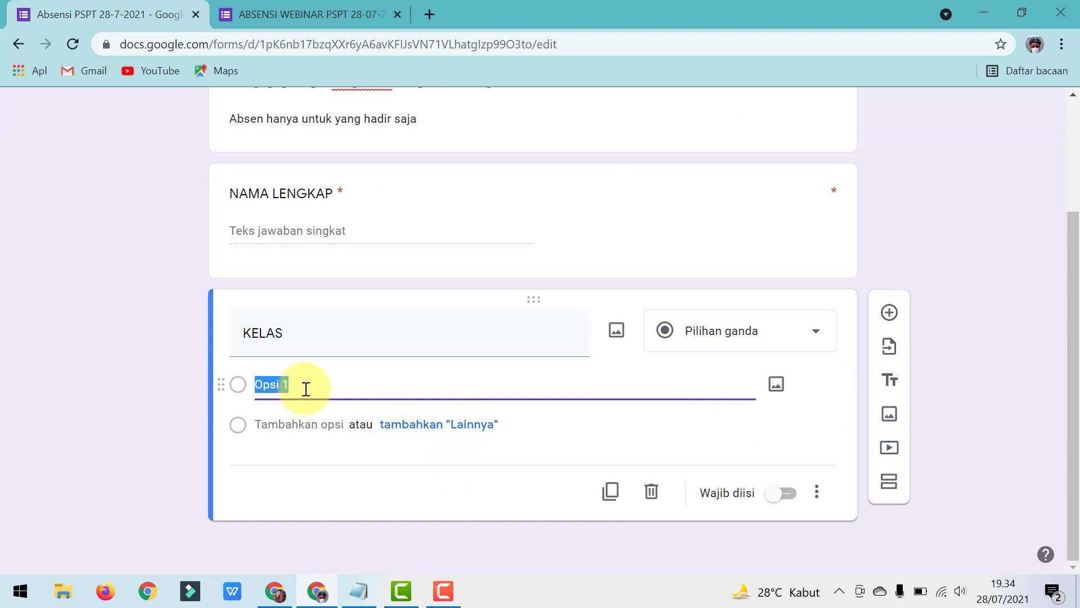
{"action": "type", "text": "XI TKRO 2"}
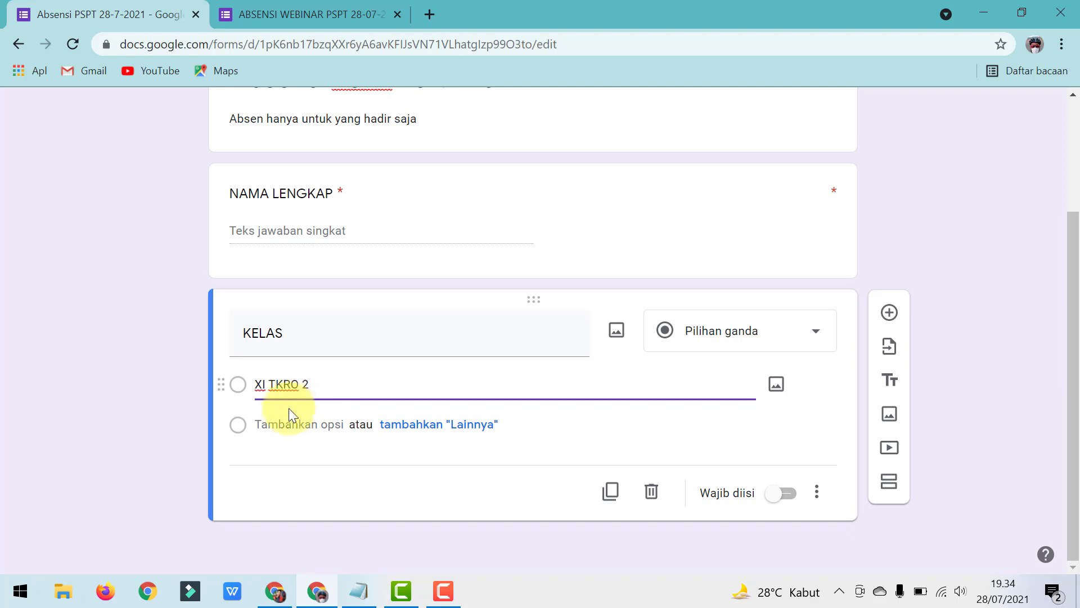
{"action": "left_click", "coordinate": [286, 421]}
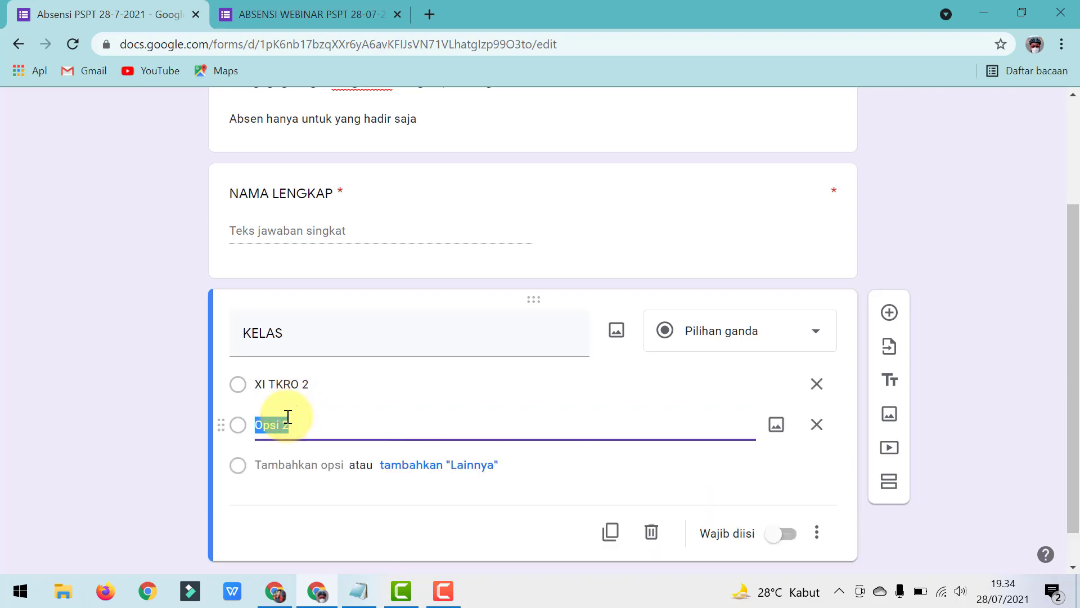
{"action": "type", "text": "XI TKRO 3"}
{"action": "left_click", "coordinate": [286, 460]}
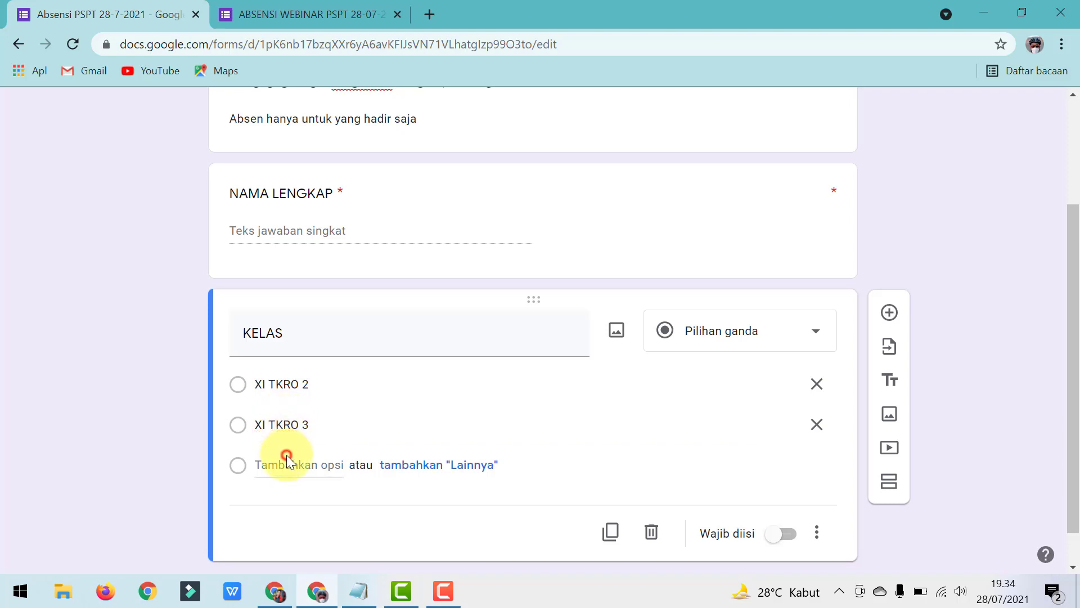
{"action": "type", "text": "XI T"}
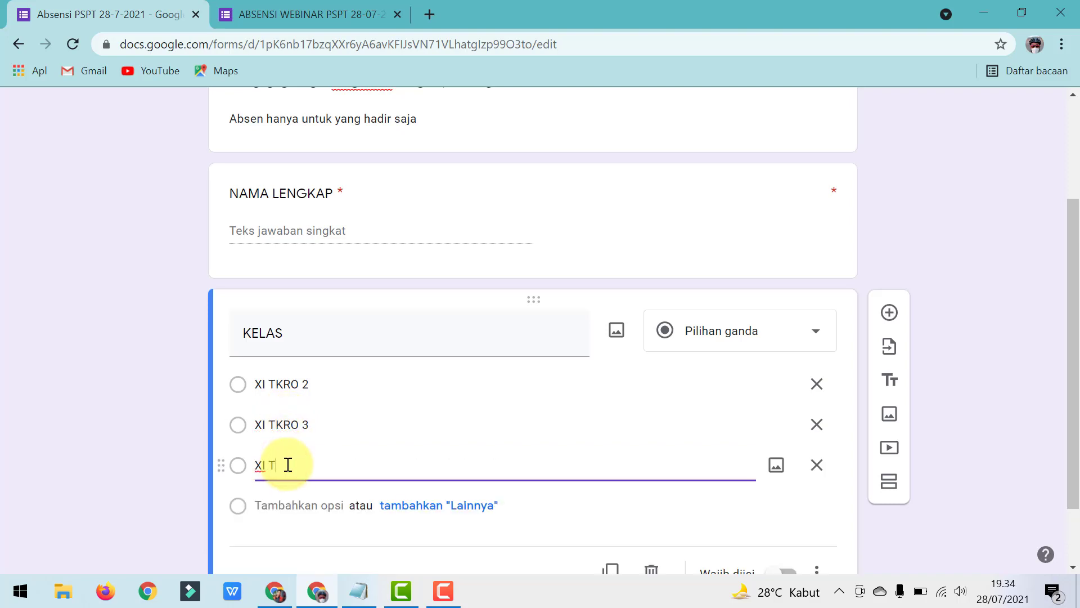
{"action": "type", "text": "KRO 4"}
Step: Make the class question required and change its title to "PILIH KELAS"
{"action": "scroll", "coordinate": [683, 410], "scroll_direction": "down", "scroll_amount": 2}
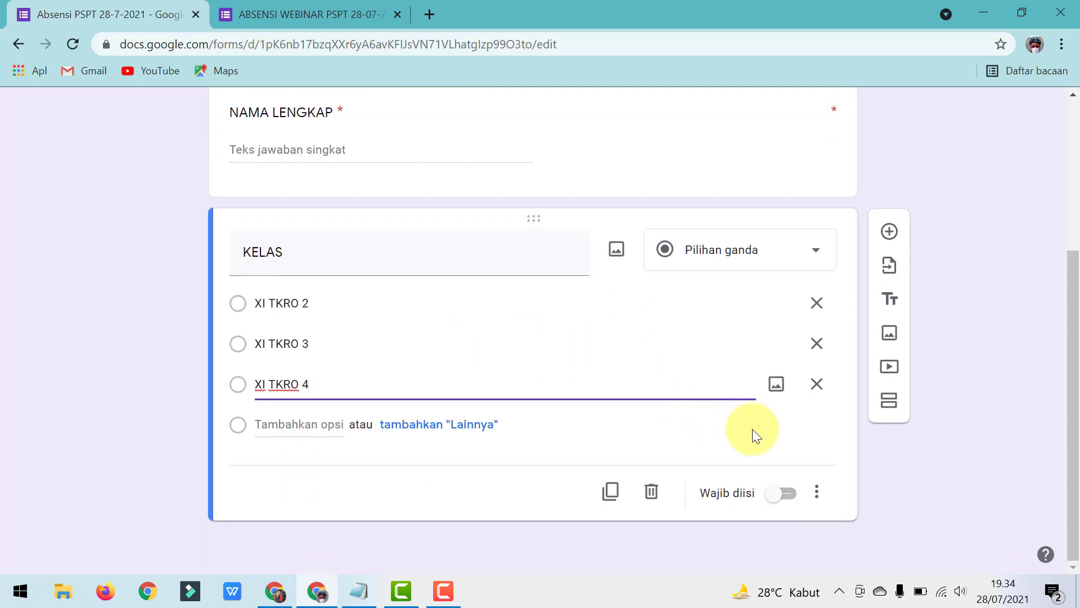
{"action": "left_click", "coordinate": [798, 500]}
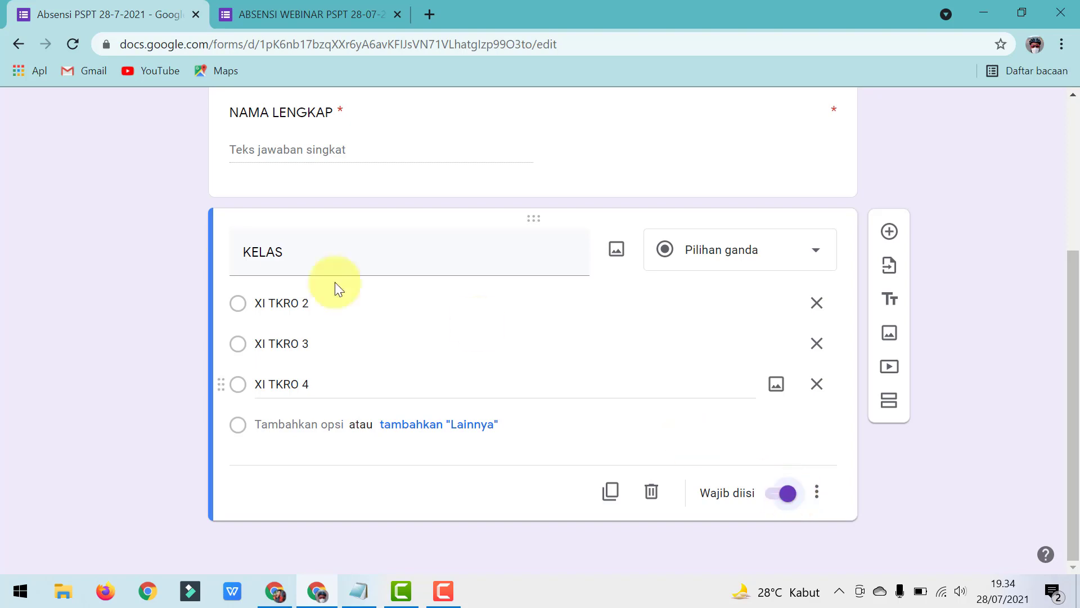
{"action": "double_click", "coordinate": [243, 250]}
{"action": "left_click", "coordinate": [246, 251]}
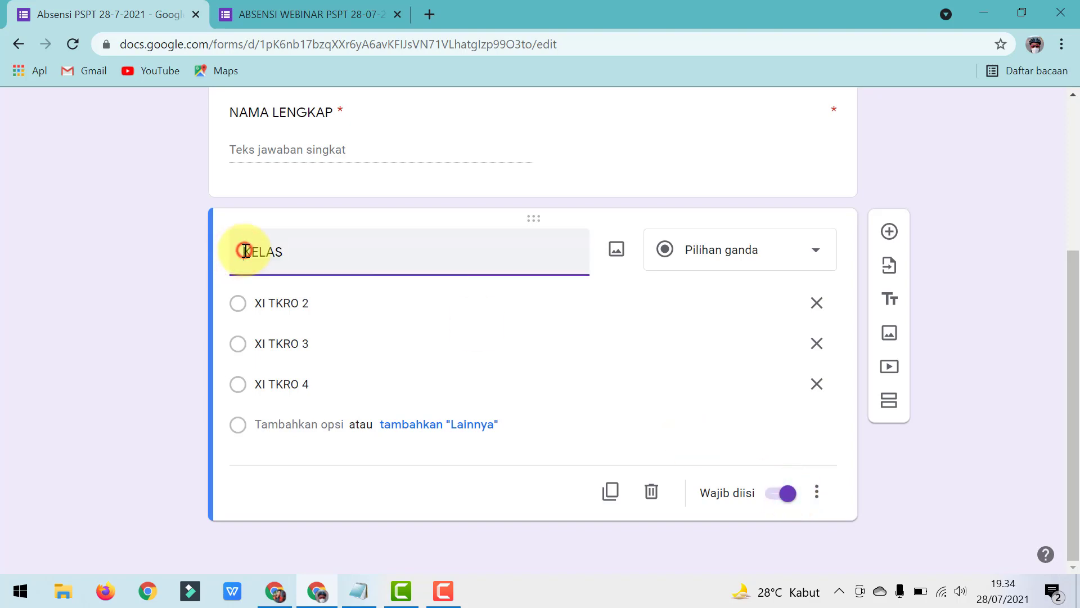
{"action": "type", "text": "PILIH"}
{"action": "scroll", "coordinate": [409, 322], "scroll_direction": "up", "scroll_amount": 3}
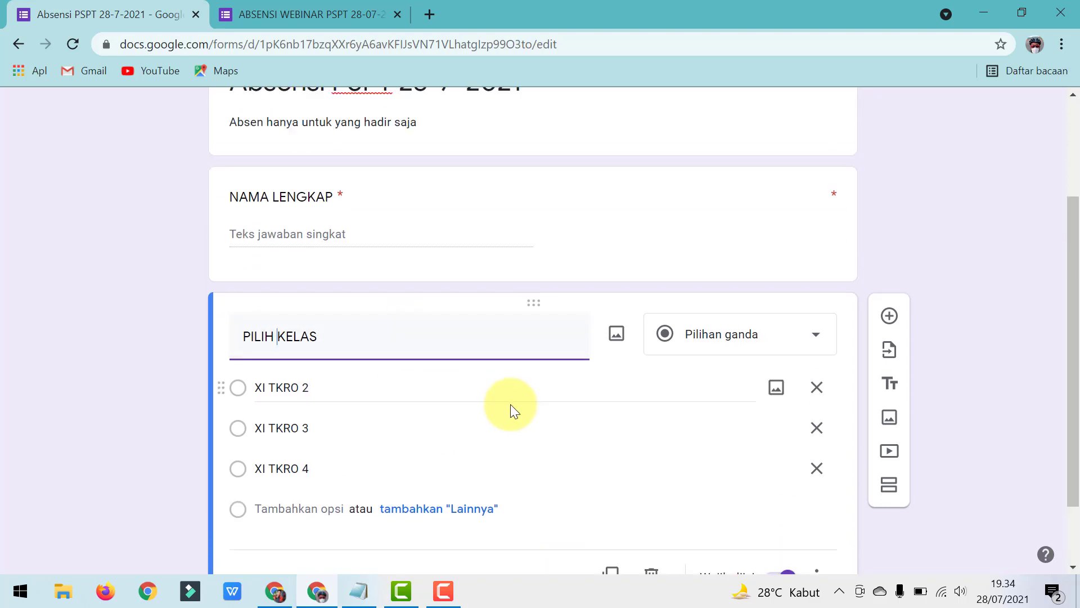
{"action": "scroll", "coordinate": [512, 400], "scroll_direction": "down", "scroll_amount": 3}
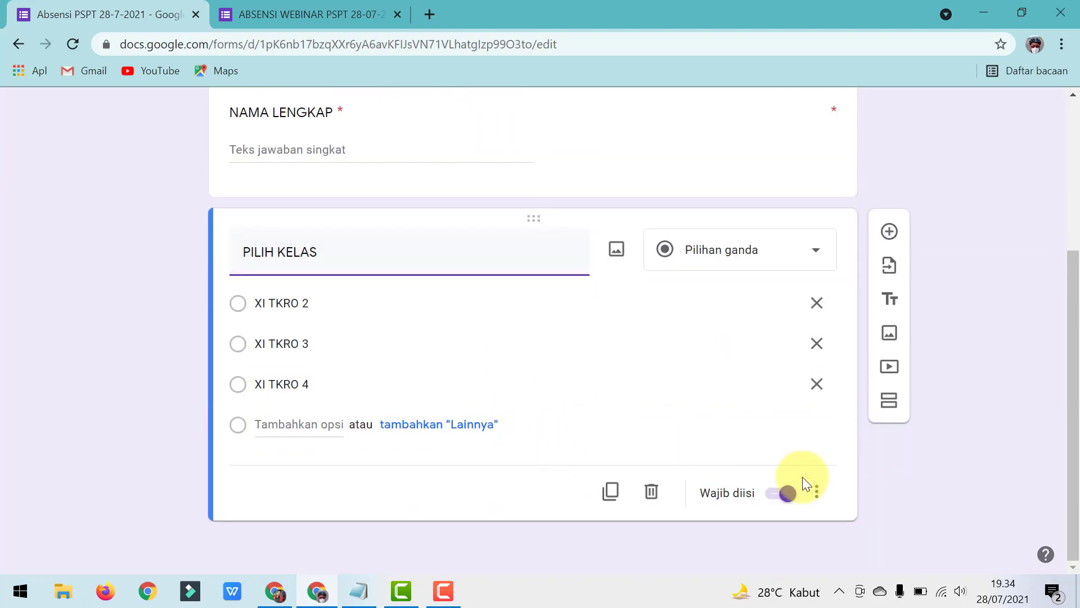
Step: Add a third question titled "NO ABSEN", following the existing webinar form, and make it a required question
{"action": "left_click", "coordinate": [888, 232]}
{"action": "left_click", "coordinate": [293, 457]}
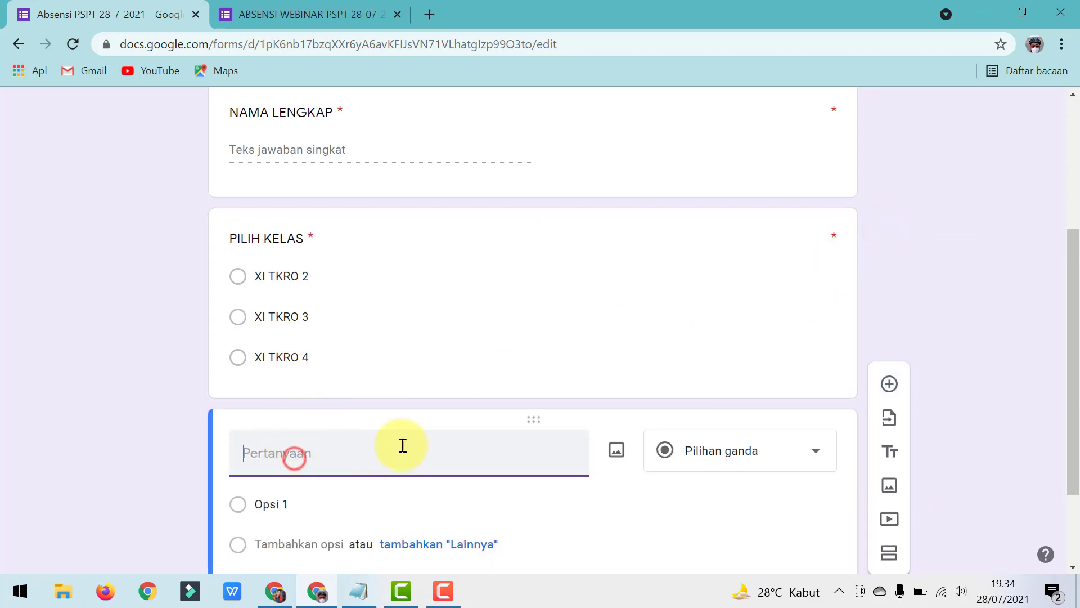
{"action": "scroll", "coordinate": [411, 436], "scroll_direction": "up", "scroll_amount": 5}
{"action": "left_click", "coordinate": [338, 14]}
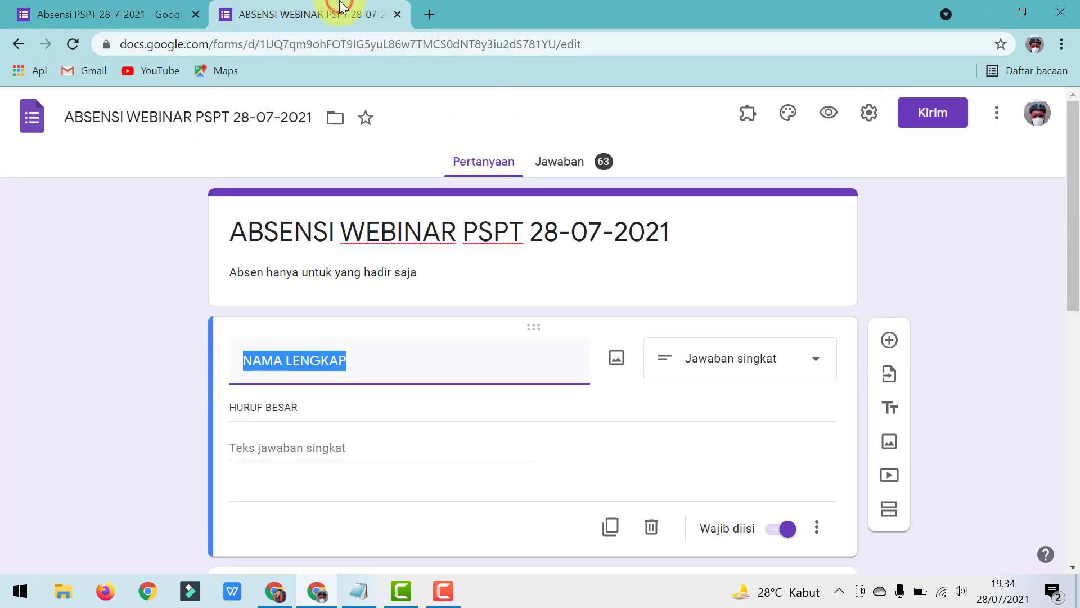
{"action": "scroll", "coordinate": [442, 398], "scroll_direction": "down", "scroll_amount": 3}
{"action": "scroll", "coordinate": [443, 397], "scroll_direction": "down", "scroll_amount": 7}
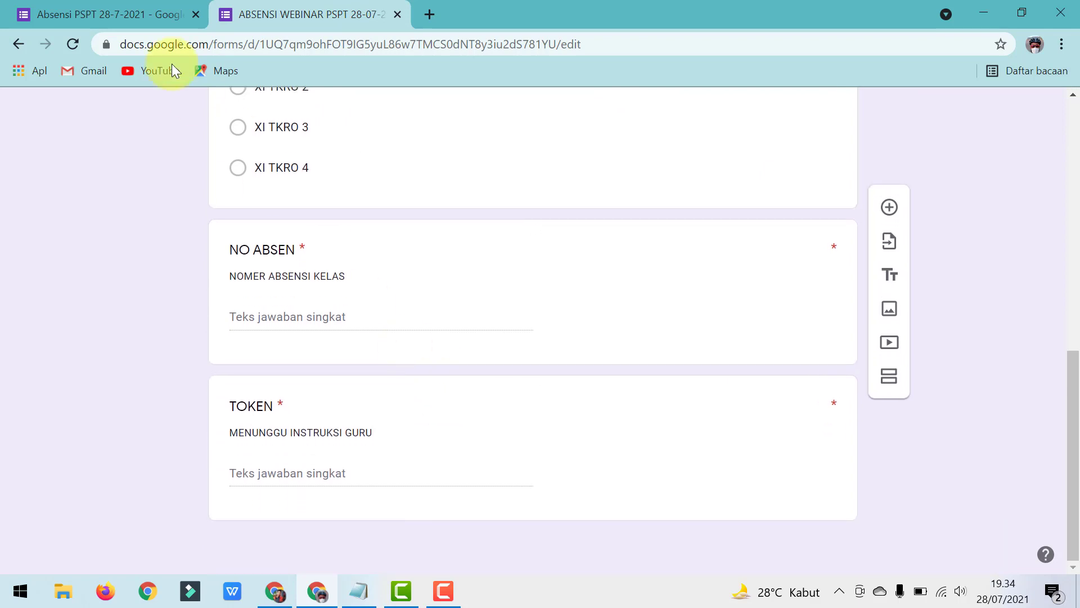
{"action": "left_click", "coordinate": [111, 12]}
{"action": "type", "text": "NO"}
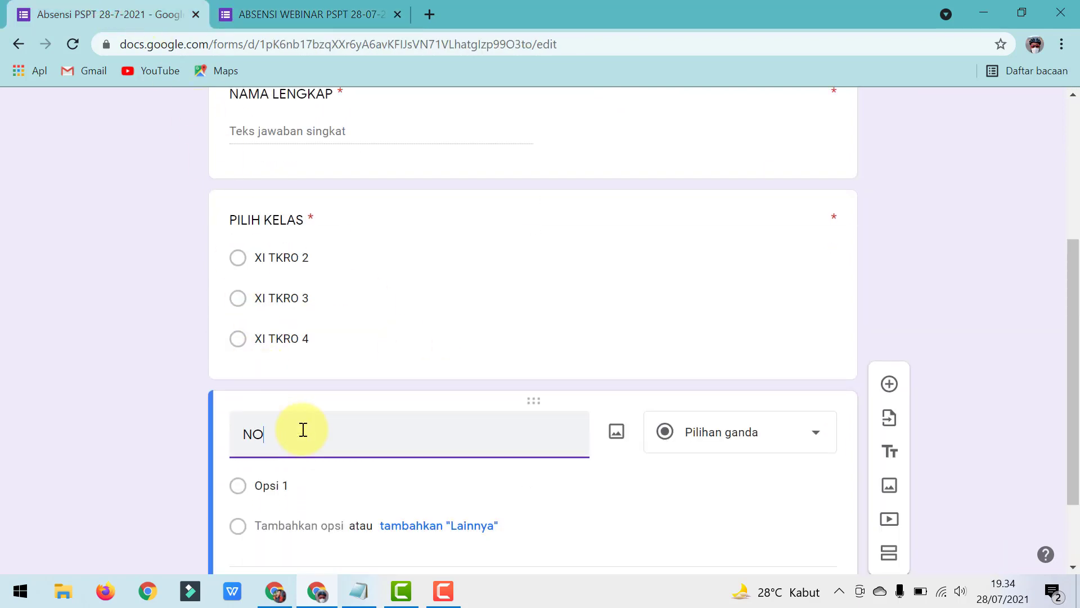
{"action": "type", "text": " AB"}
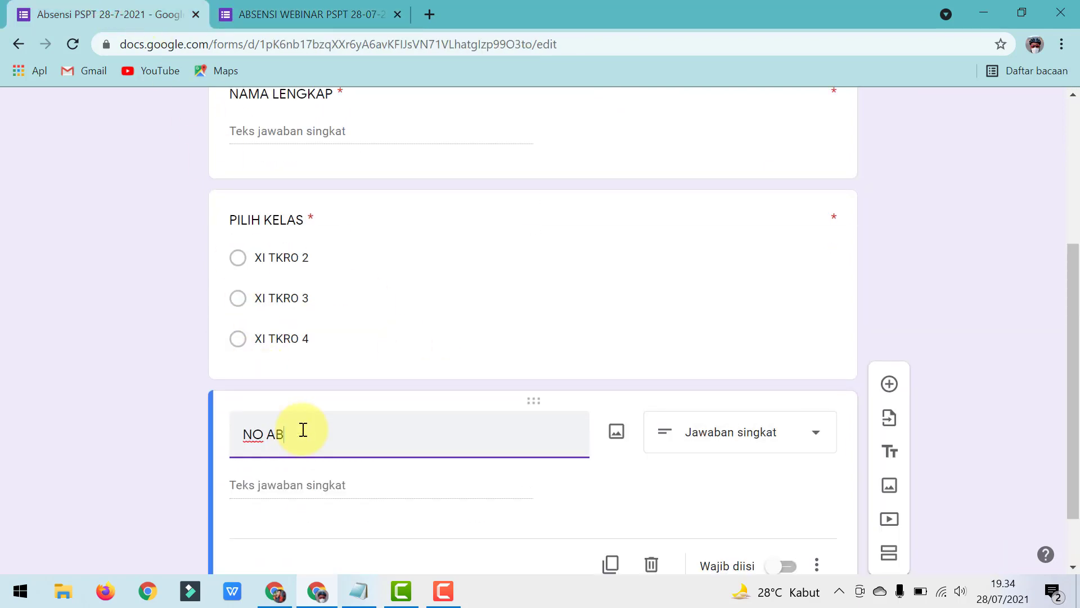
{"action": "type", "text": "SEN"}
{"action": "scroll", "coordinate": [333, 517], "scroll_direction": "down", "scroll_amount": 2}
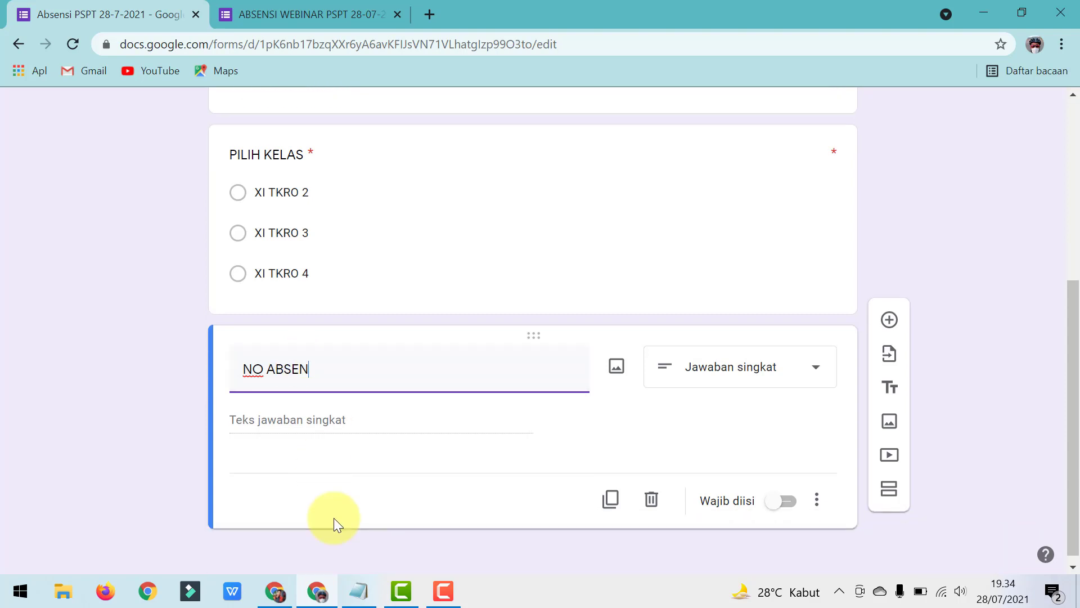
{"action": "left_click", "coordinate": [784, 496]}
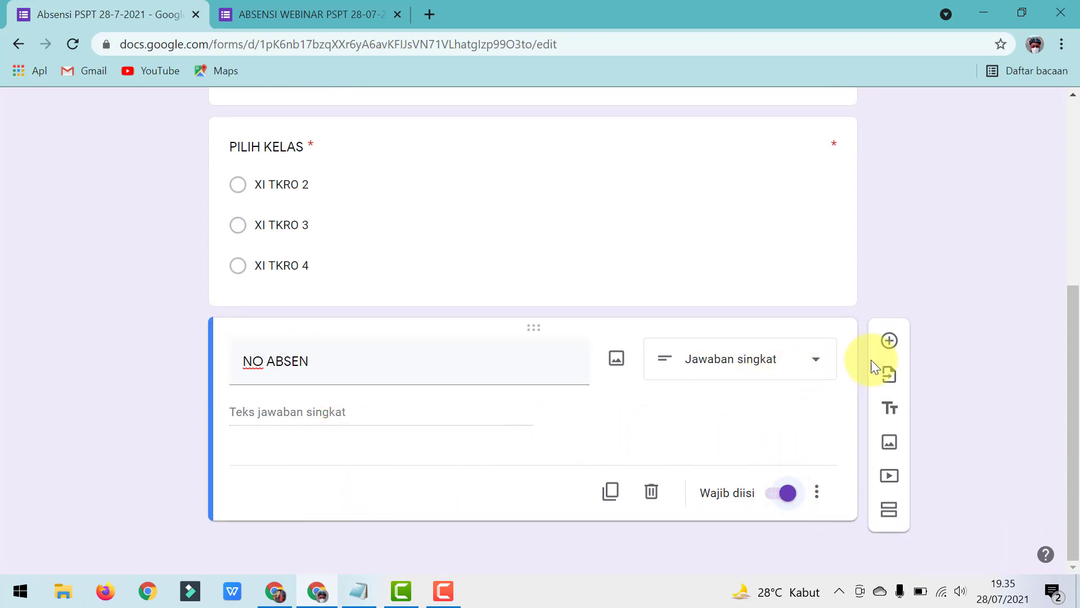
Step: Add a fourth question titled "TOKEN" below NO ABSEN, as in the webinar form, and make it required
{"action": "left_click", "coordinate": [890, 341]}
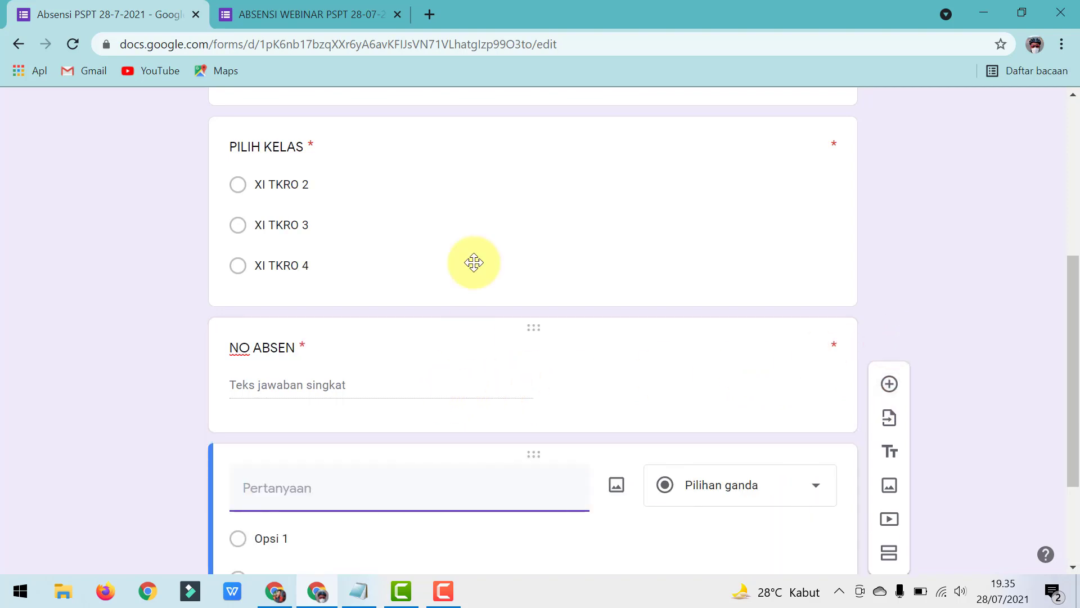
{"action": "left_click", "coordinate": [330, 14]}
{"action": "left_click", "coordinate": [116, 14]}
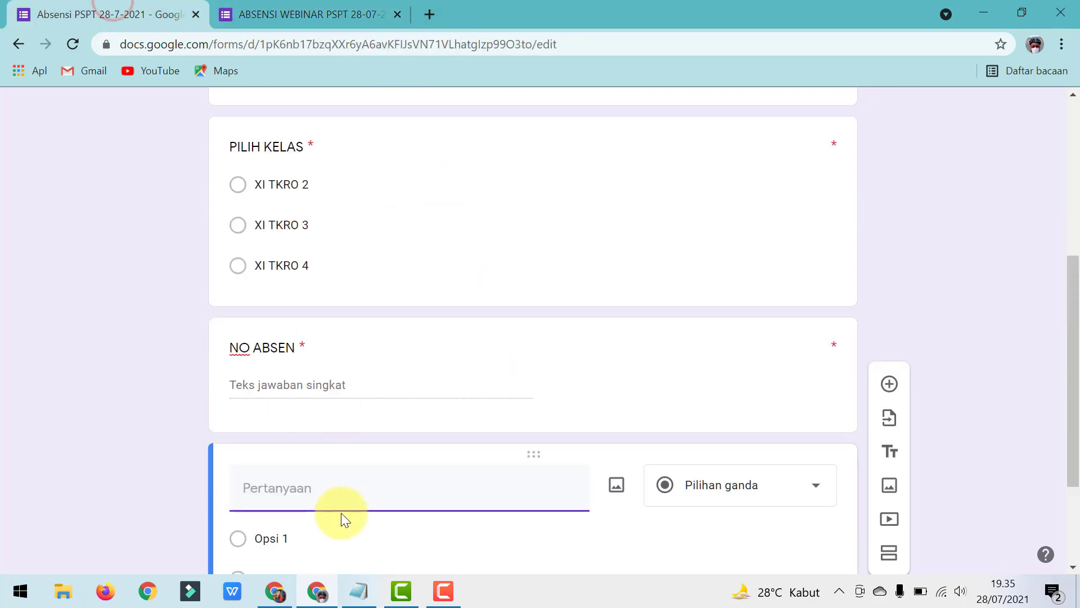
{"action": "type", "text": "TOKEN"}
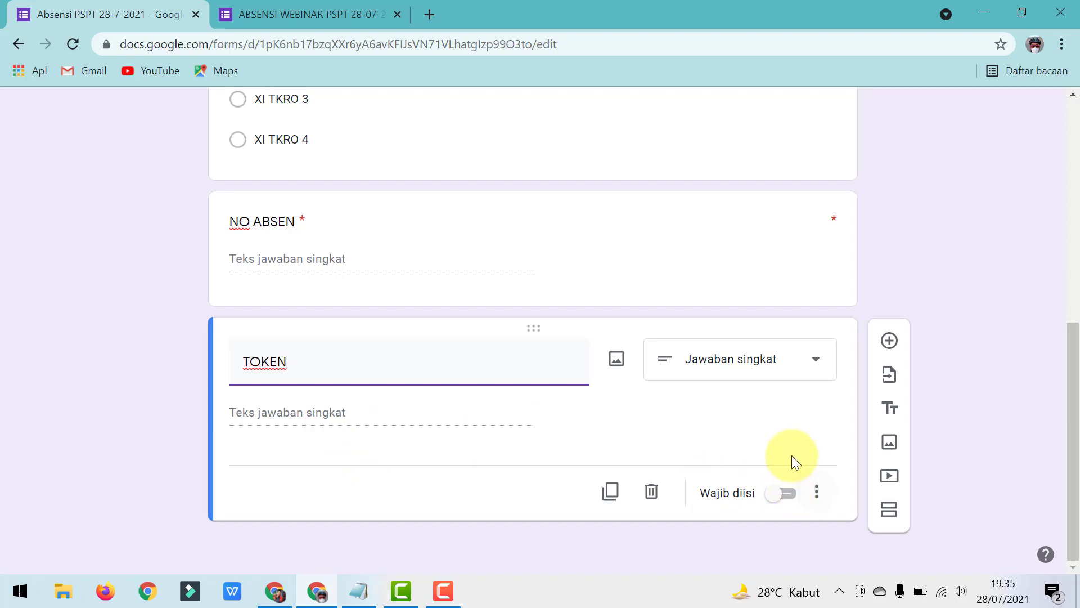
{"action": "left_click", "coordinate": [782, 494]}
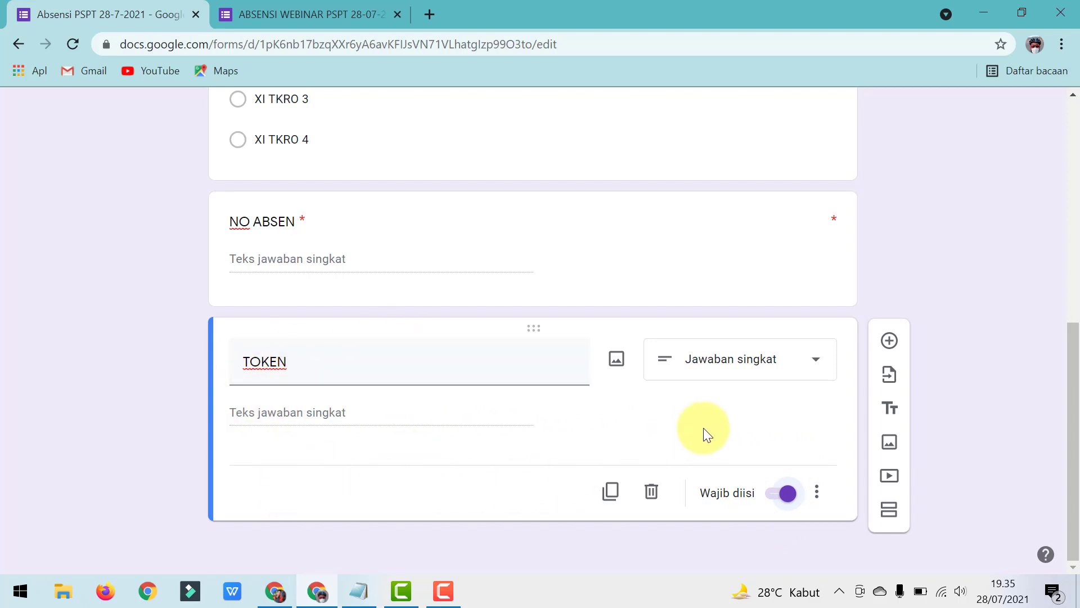
Step: Add response validation to the TOKEN question so the answer must be text (Teks) that contains (Berisi) the attendance token code
{"action": "left_click", "coordinate": [819, 495]}
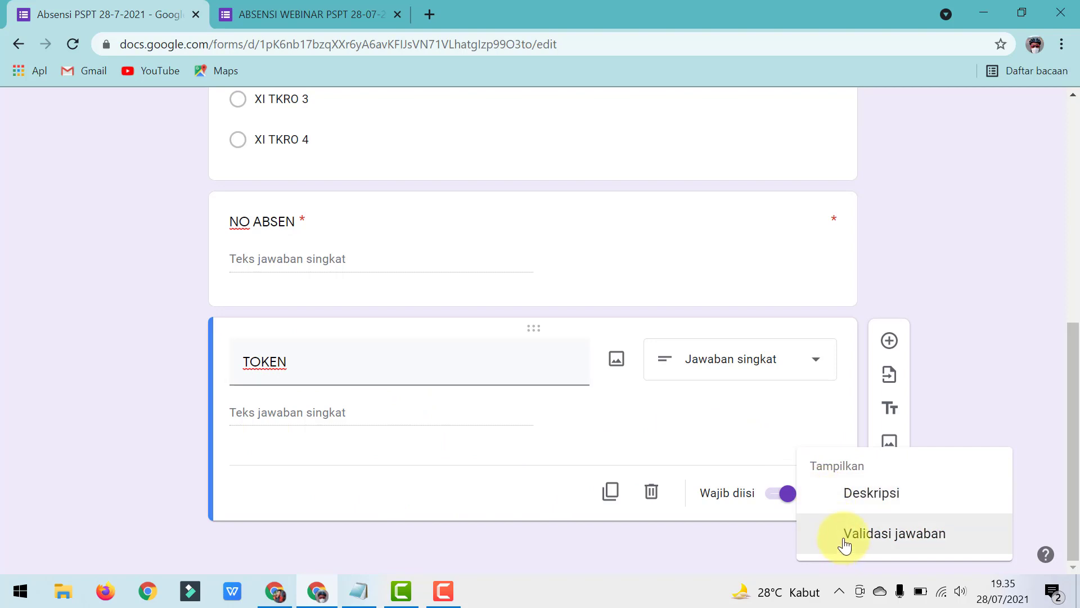
{"action": "left_click", "coordinate": [845, 544]}
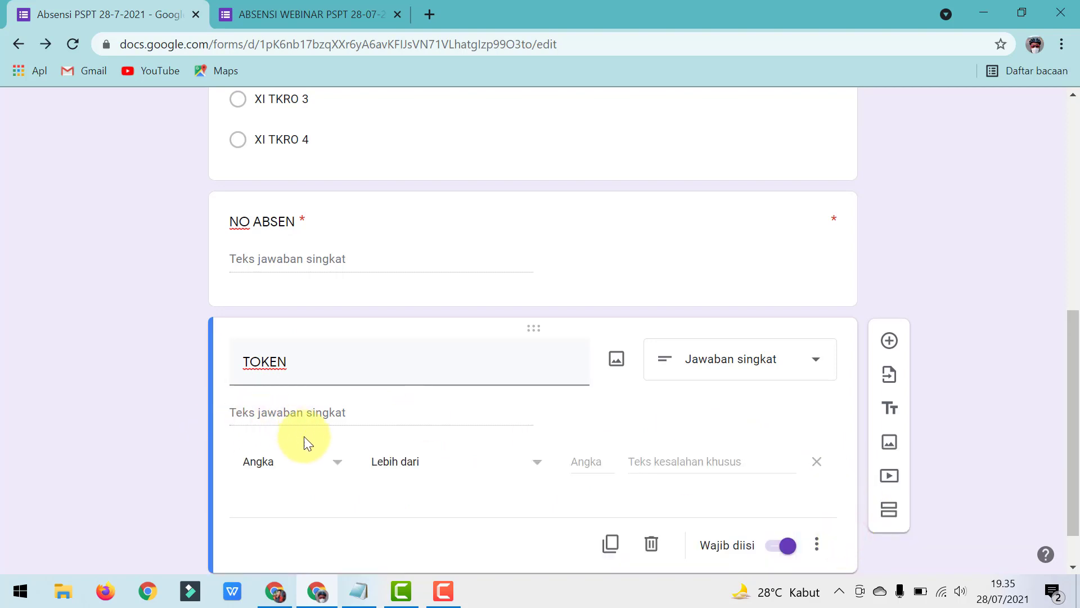
{"action": "left_click", "coordinate": [330, 462]}
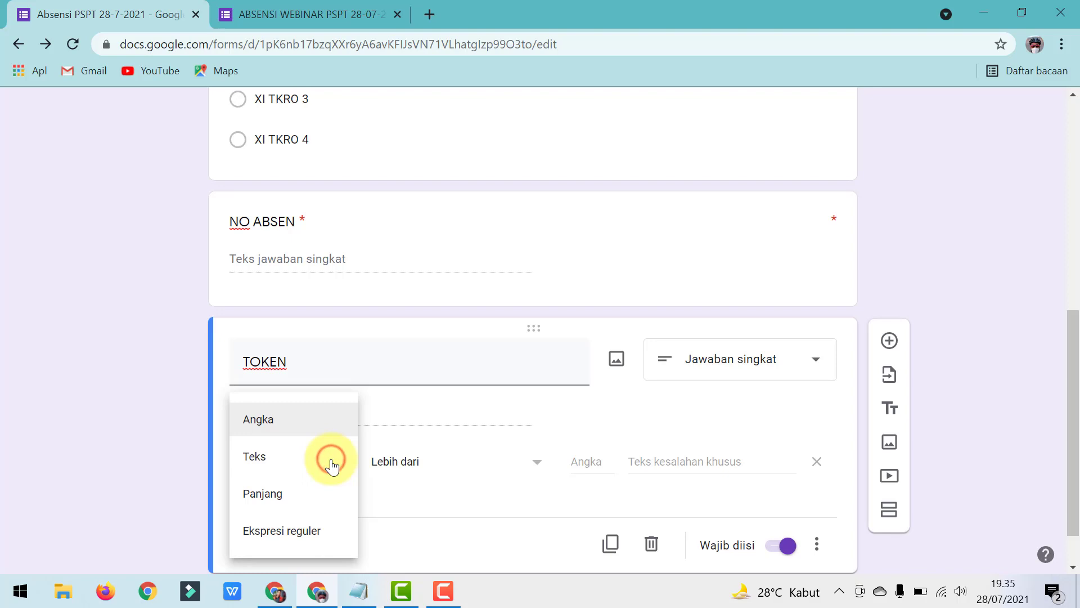
{"action": "left_click", "coordinate": [291, 463]}
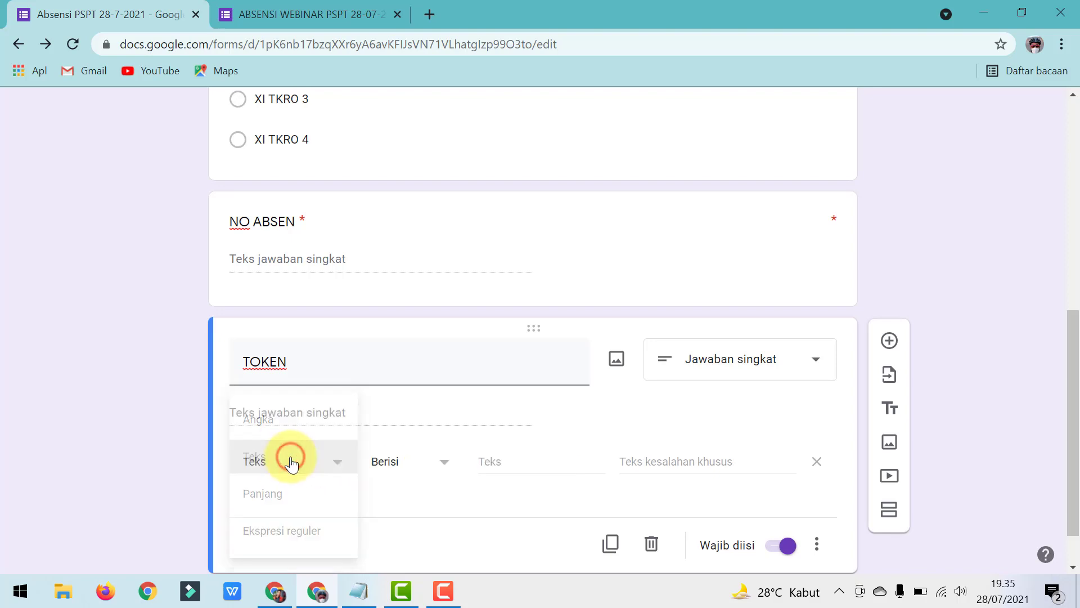
{"action": "left_click", "coordinate": [494, 457]}
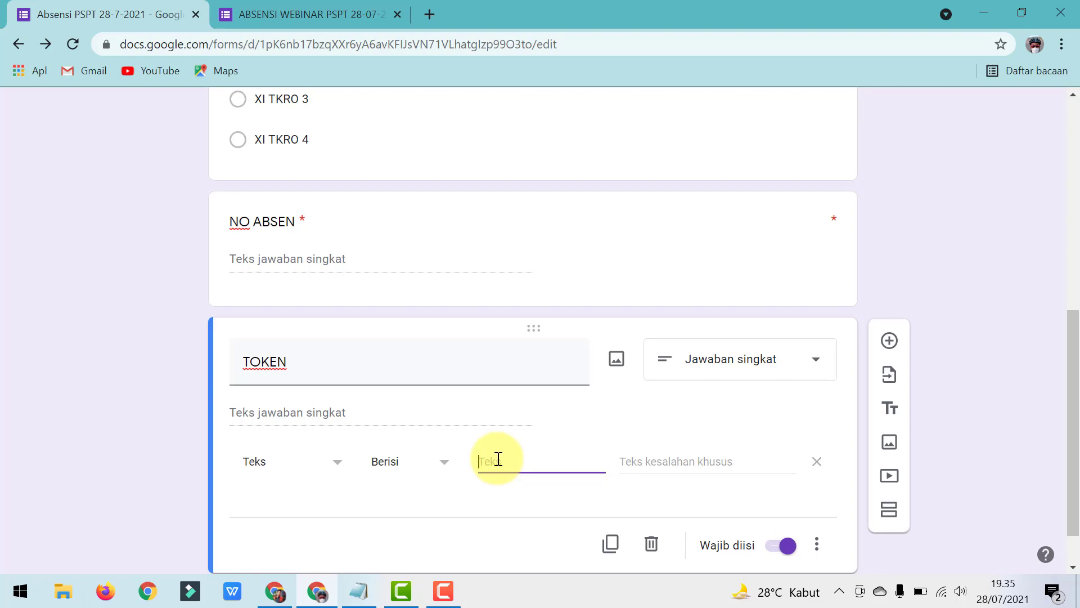
{"action": "type", "text": "12345"}
Step: Set the custom error text of the TOKEN validation to "Tulis Sesuai Arahan Guru"
{"action": "left_click", "coordinate": [665, 464]}
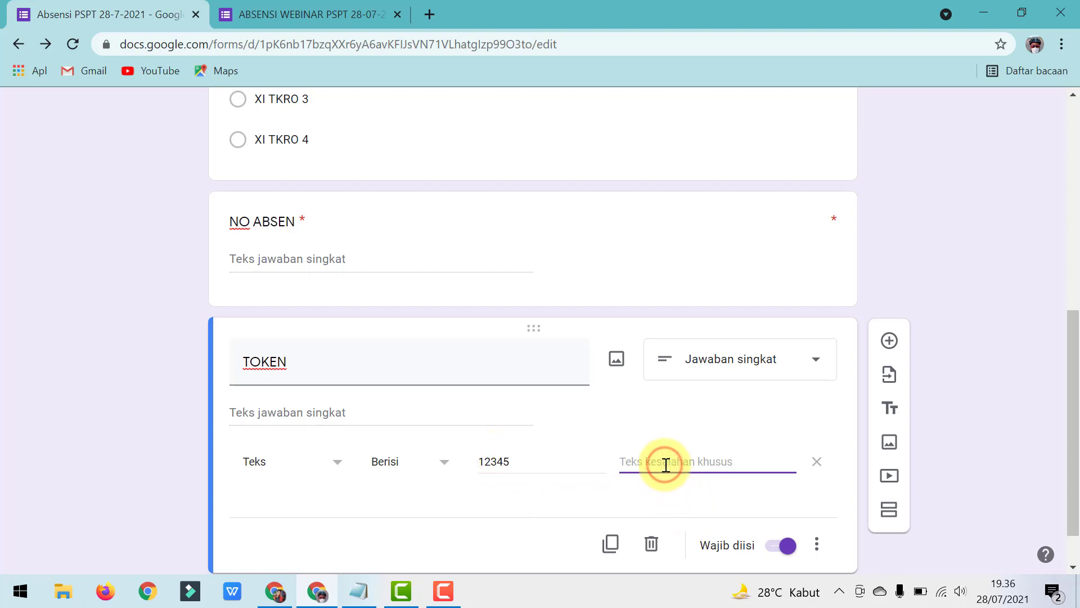
{"action": "type", "text": "slLAHKAN"}
{"action": "key", "text": "BackSpace"}
{"action": "key", "text": "BackSpace"}
{"action": "key", "text": "BackSpace"}
{"action": "key", "text": "BackSpace"}
{"action": "key", "text": "BackSpace"}
{"action": "key", "text": "BackSpace"}
{"action": "key", "text": "BackSpace"}
{"action": "key", "text": "BackSpace"}
{"action": "type", "text": "T"}
{"action": "key", "text": "Caps_Lock"}
{"action": "type", "text": "ul"}
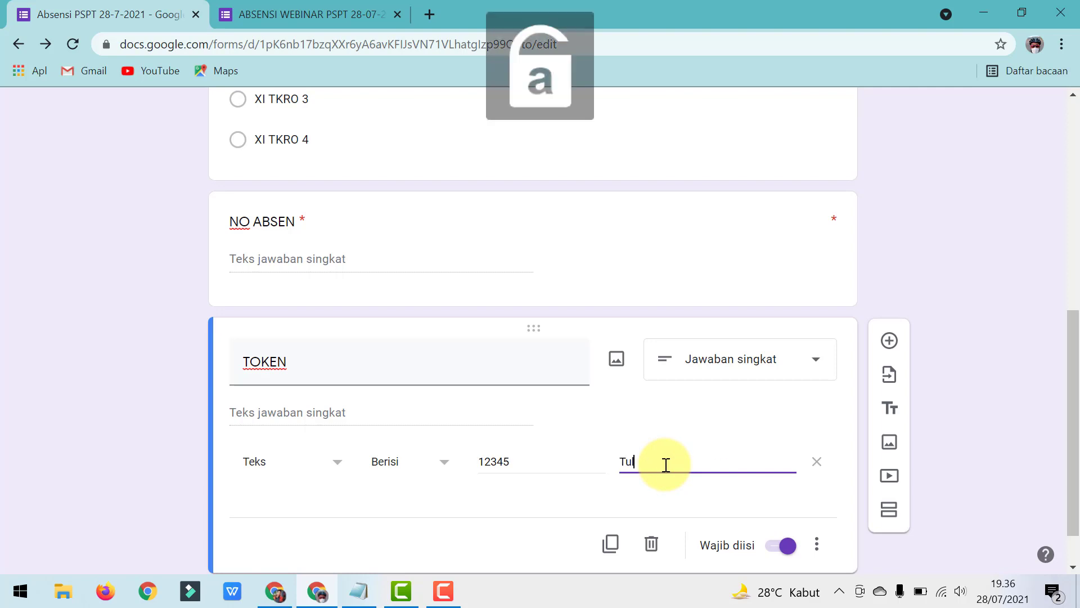
{"action": "type", "text": "is Sesua"}
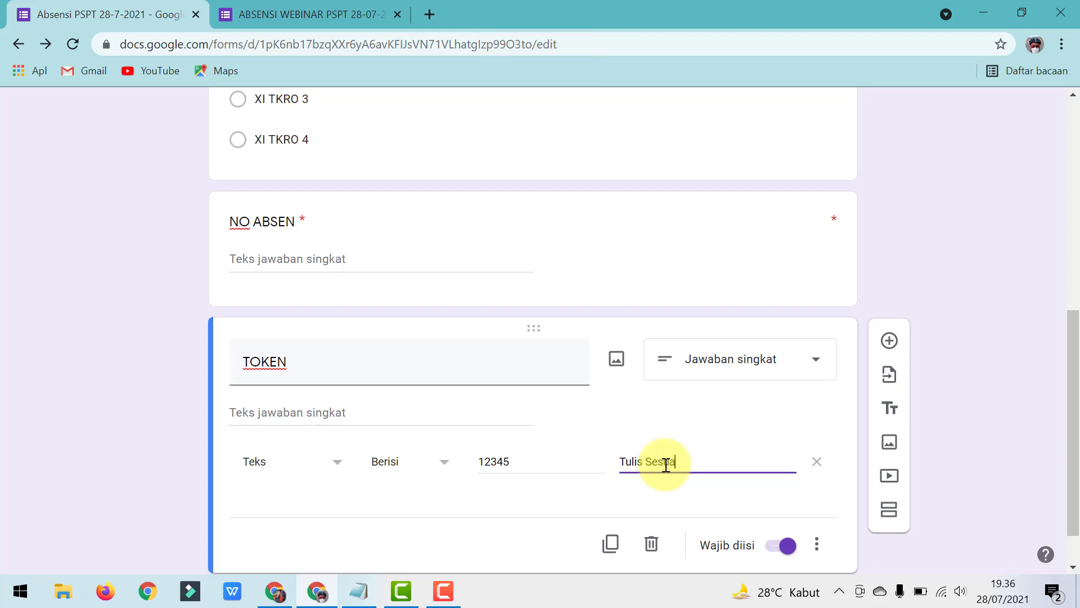
{"action": "type", "text": "i Arahan Guru"}
{"action": "left_click", "coordinate": [575, 482]}
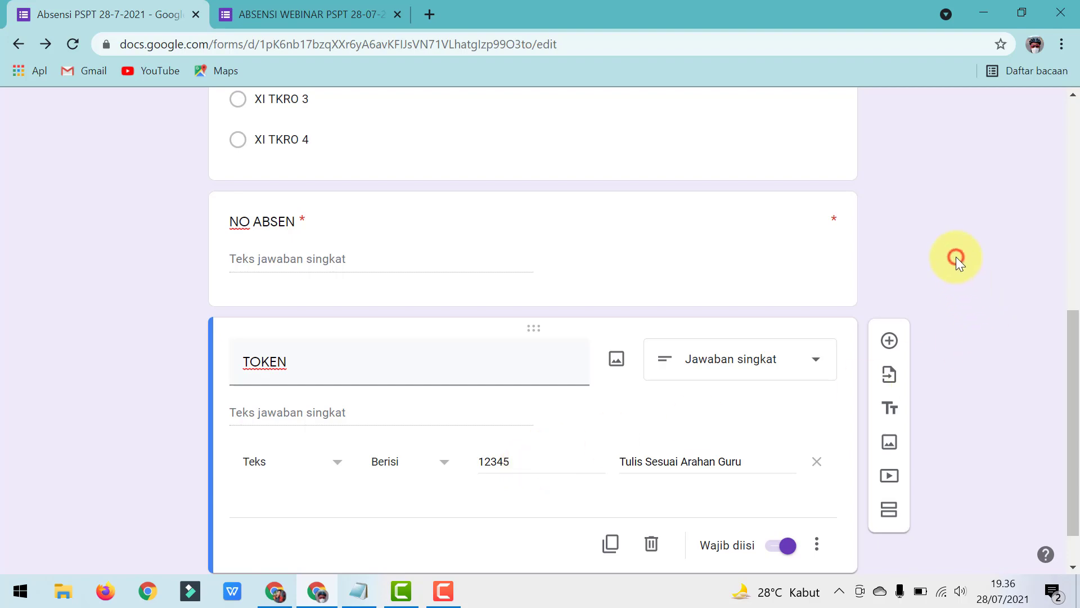
{"action": "scroll", "coordinate": [956, 256], "scroll_direction": "up", "scroll_amount": 10}
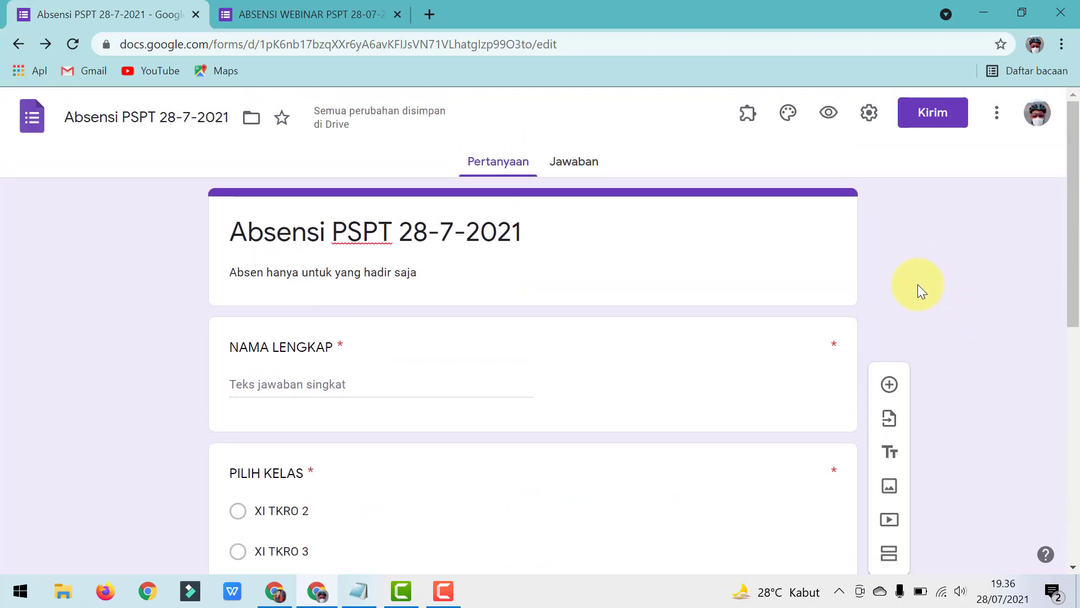
{"action": "scroll", "coordinate": [914, 298], "scroll_direction": "down", "scroll_amount": 10}
{"action": "scroll", "coordinate": [911, 303], "scroll_direction": "up", "scroll_amount": 10}
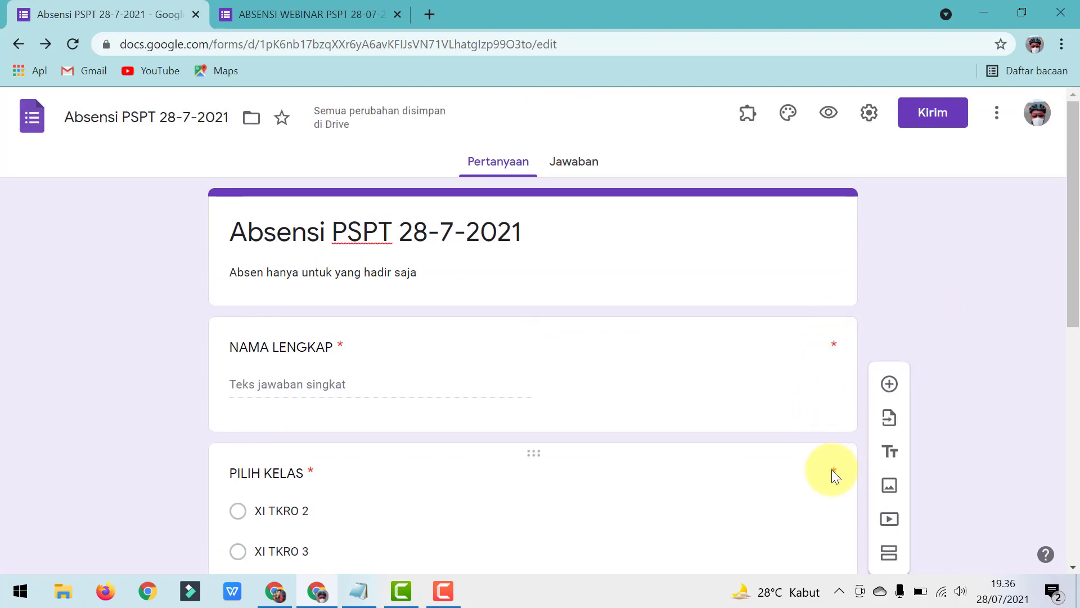
{"action": "scroll", "coordinate": [832, 469], "scroll_direction": "down", "scroll_amount": 4}
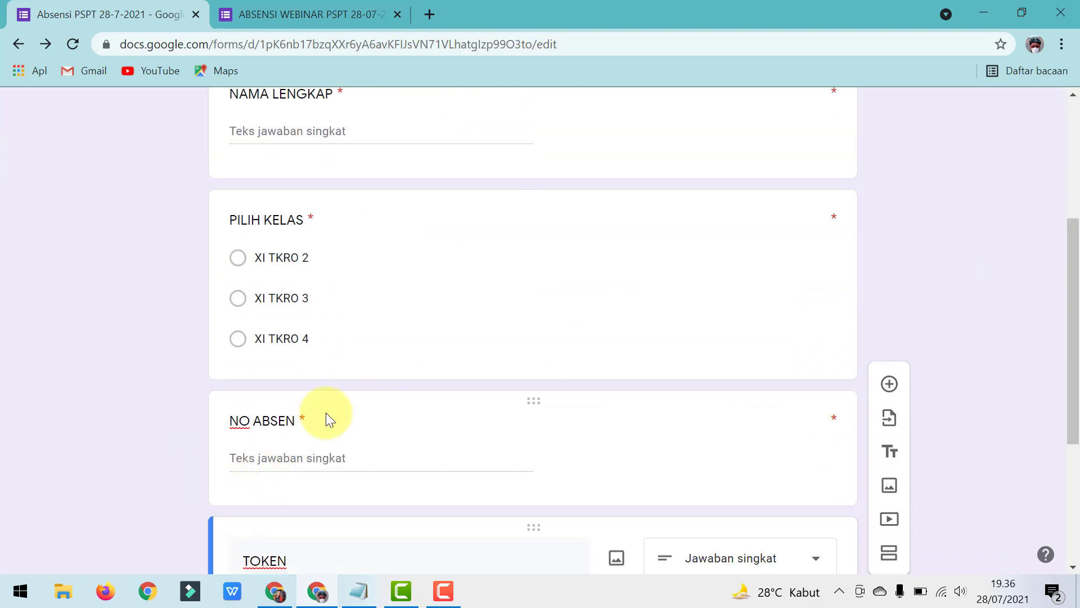
{"action": "scroll", "coordinate": [306, 174], "scroll_direction": "up", "scroll_amount": 3}
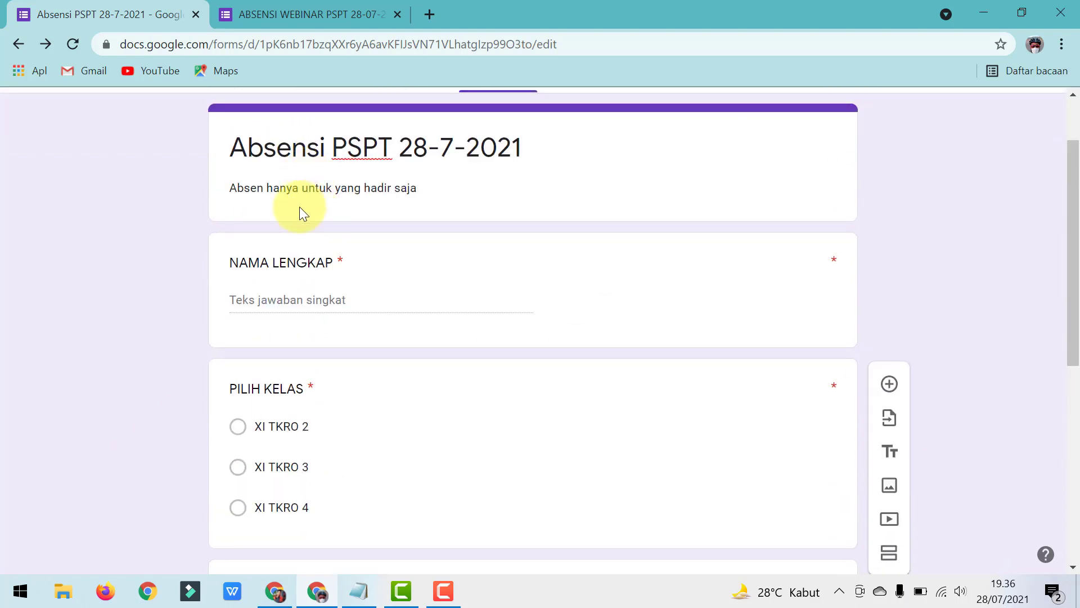
Step: Show the description field (Deskripsi) of the NAMA LENGKAP question, then hide it again
{"action": "left_click", "coordinate": [273, 302]}
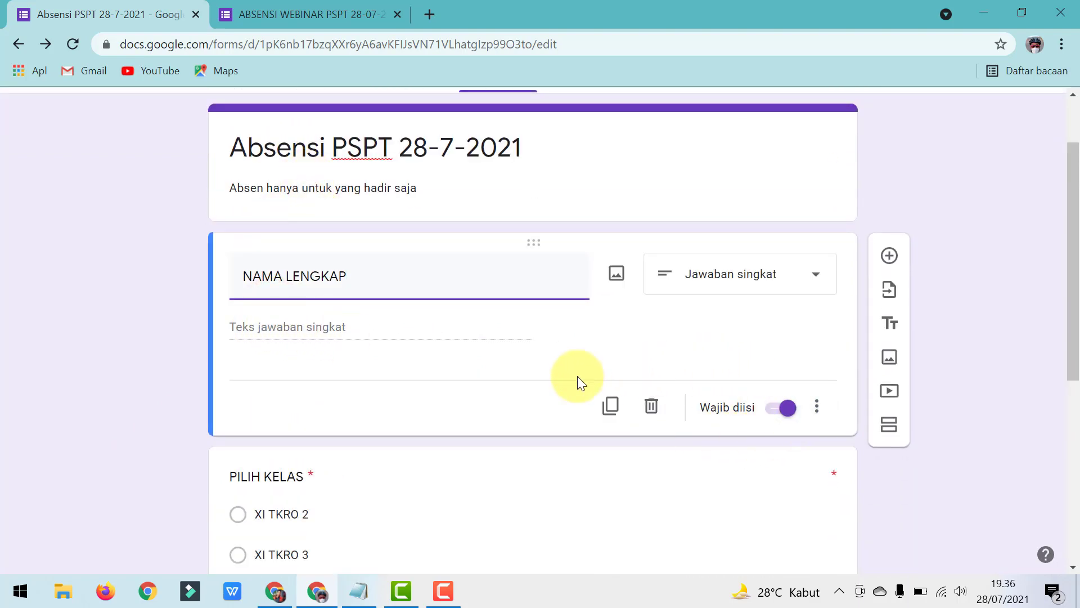
{"action": "left_click", "coordinate": [315, 328]}
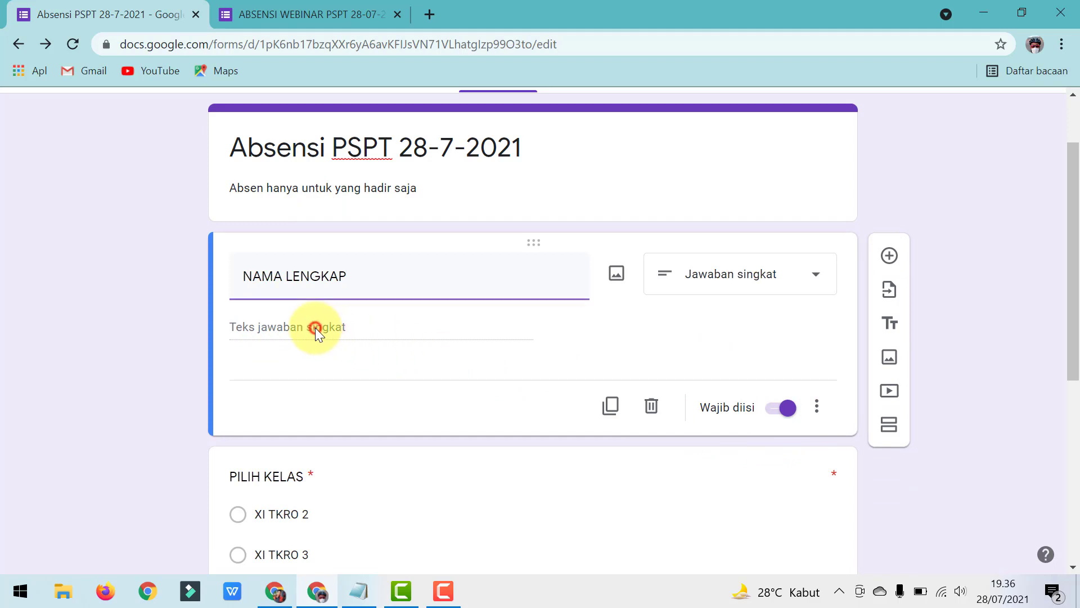
{"action": "left_click", "coordinate": [817, 406]}
{"action": "left_click", "coordinate": [858, 473]}
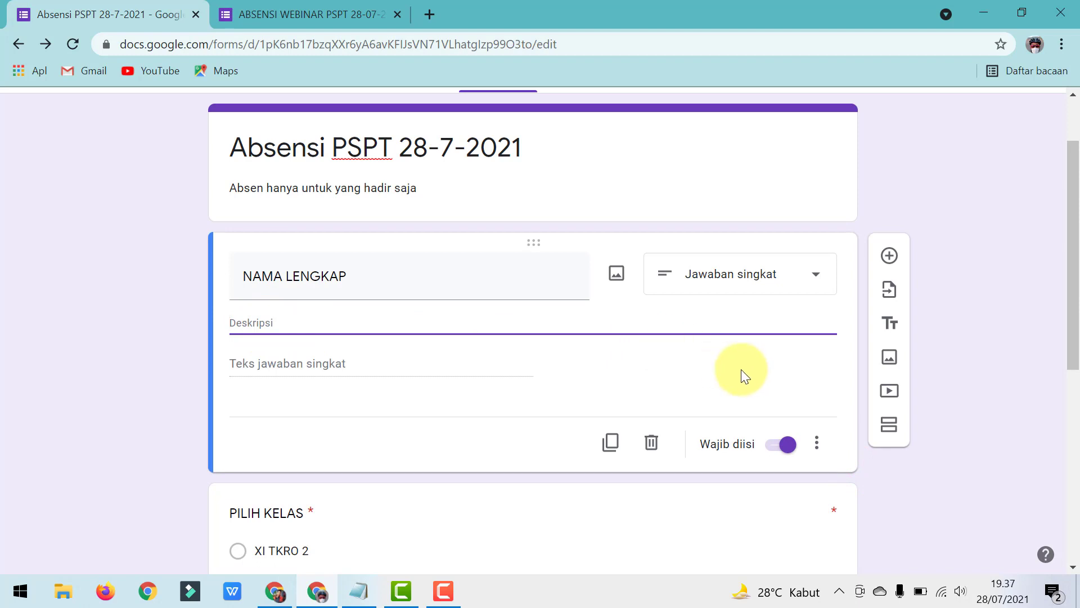
{"action": "left_click", "coordinate": [816, 450]}
{"action": "left_click", "coordinate": [844, 494]}
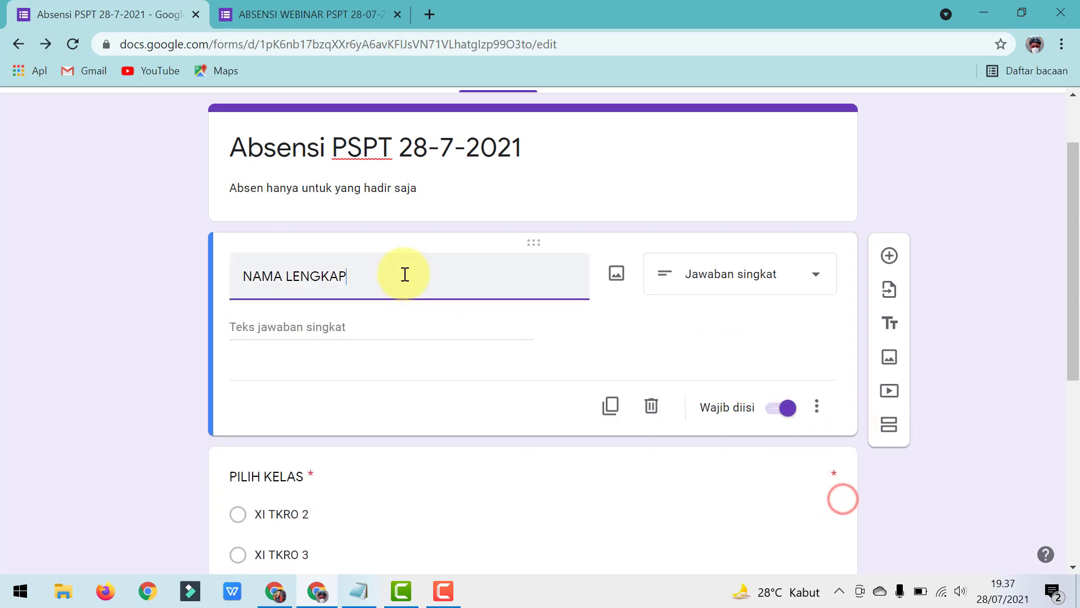
Step: Compare the new form's questions with those of the ABSENSI WEBINAR PSPT 28-07-2021 form, then return to the new form
{"action": "scroll", "coordinate": [375, 471], "scroll_direction": "down", "scroll_amount": 3}
{"action": "scroll", "coordinate": [362, 487], "scroll_direction": "down", "scroll_amount": 4}
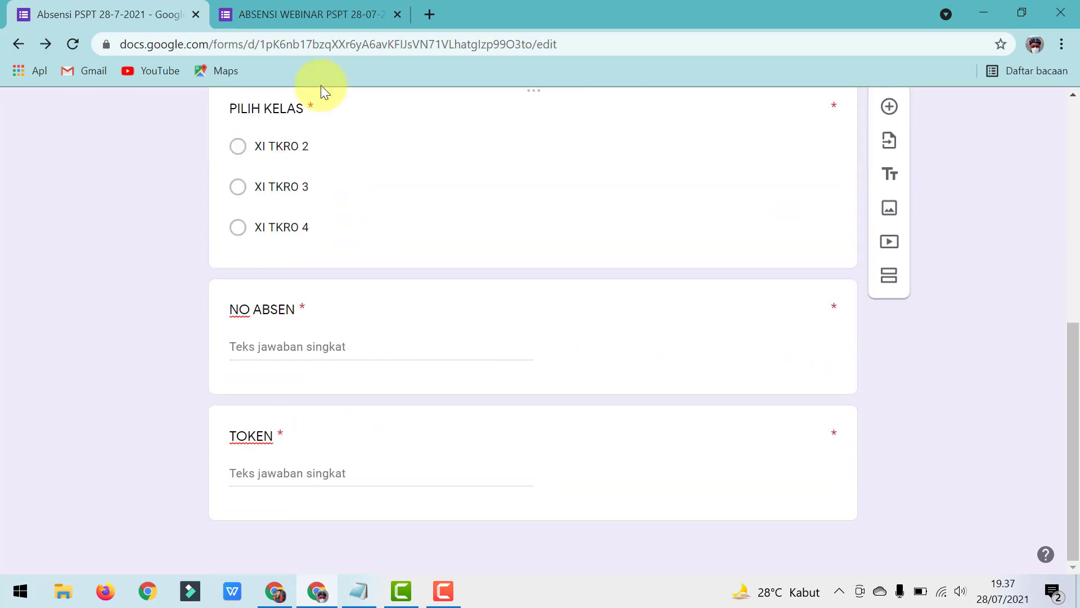
{"action": "left_click", "coordinate": [295, 15]}
{"action": "scroll", "coordinate": [287, 312], "scroll_direction": "up", "scroll_amount": 6}
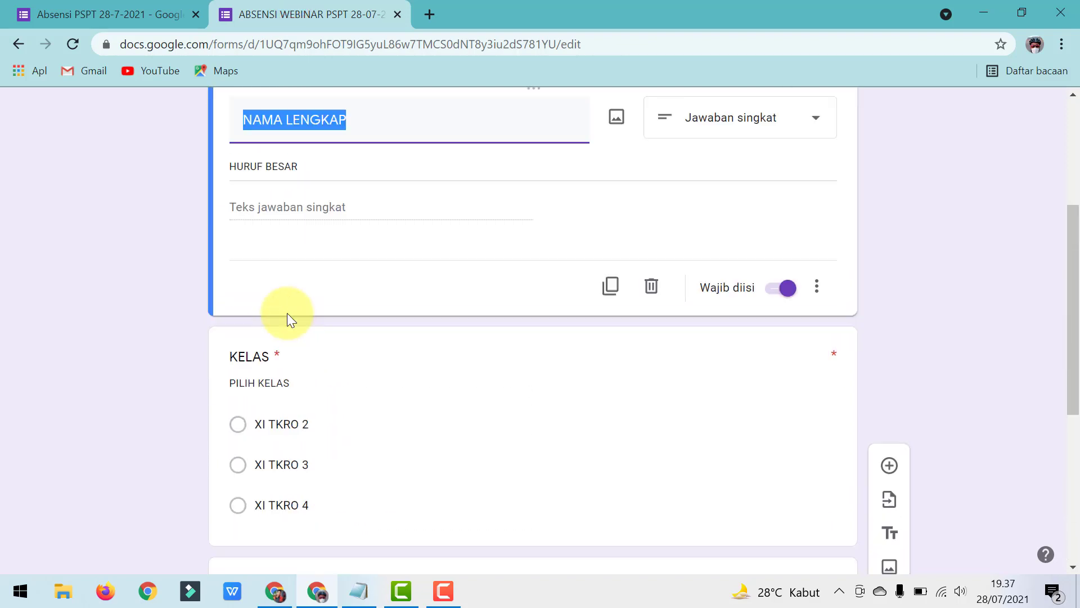
{"action": "scroll", "coordinate": [267, 249], "scroll_direction": "up", "scroll_amount": 5}
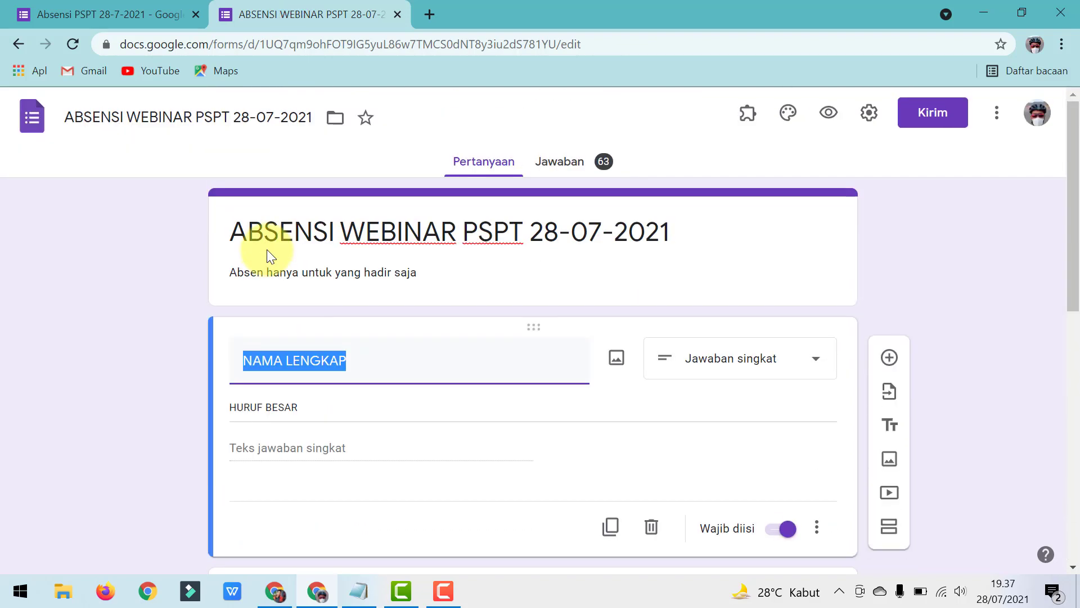
{"action": "left_click", "coordinate": [149, 11]}
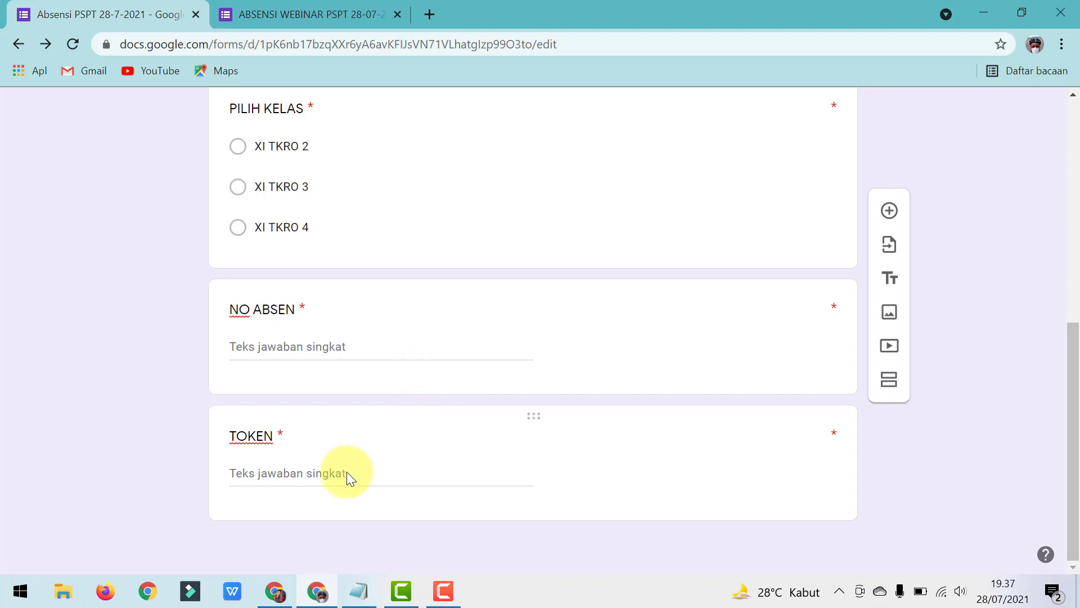
Step: Copy the shortened share link of the Absensi PSPT 28-7-2021 form and close the send dialog
{"action": "scroll", "coordinate": [913, 398], "scroll_direction": "up", "scroll_amount": 8}
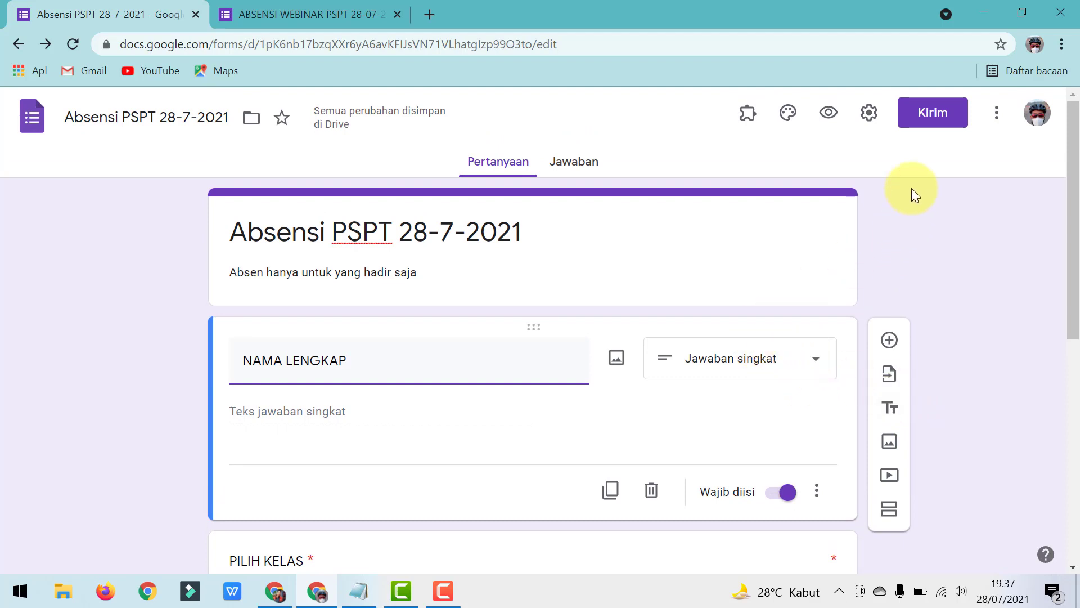
{"action": "left_click", "coordinate": [919, 121]}
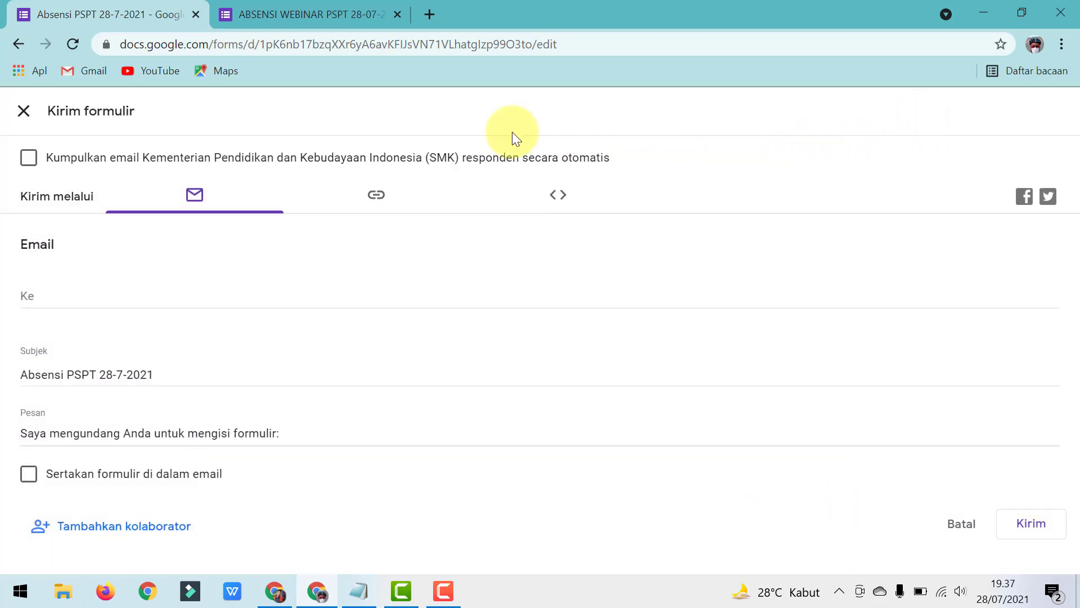
{"action": "left_click", "coordinate": [385, 205]}
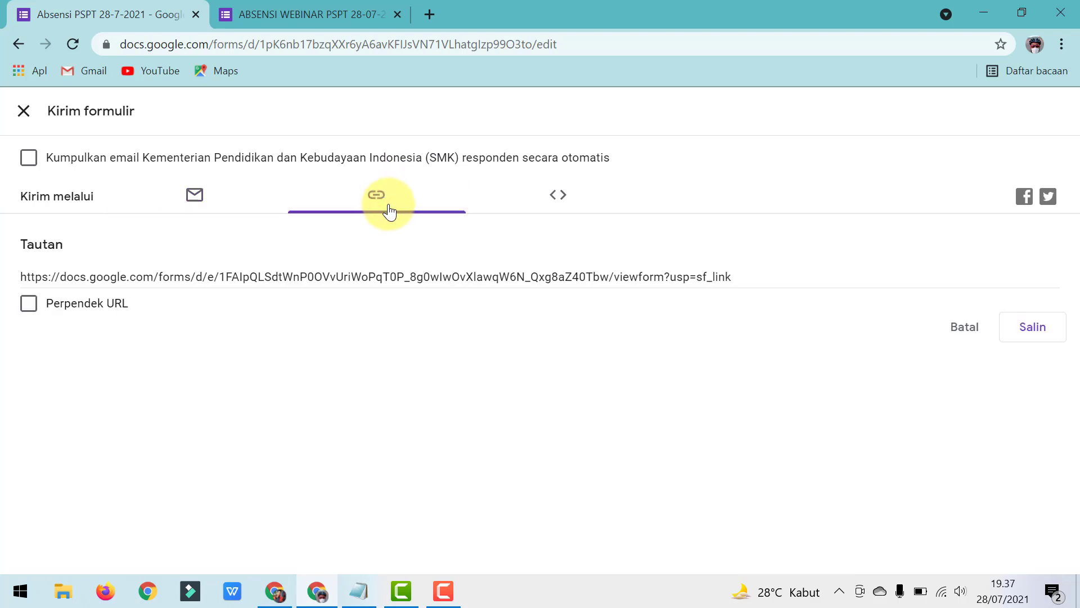
{"action": "left_click", "coordinate": [29, 304]}
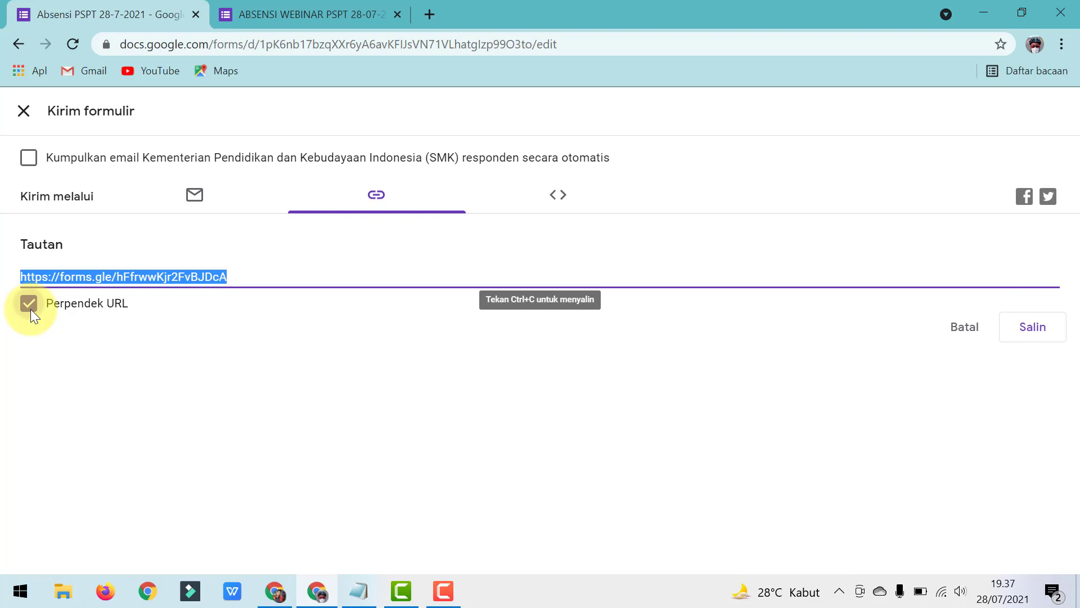
{"action": "left_click", "coordinate": [1045, 336]}
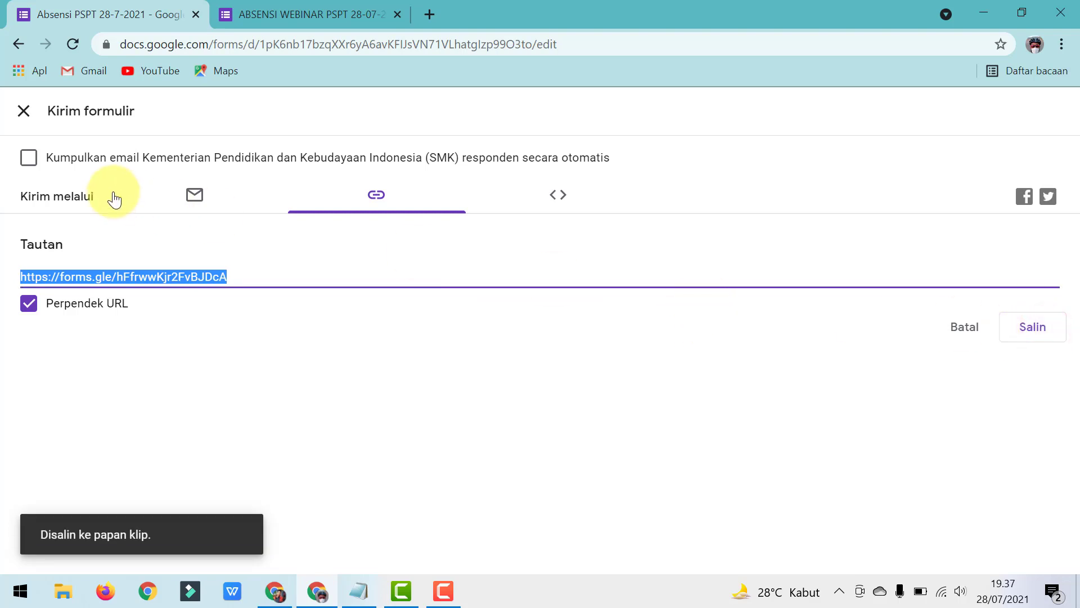
{"action": "left_click", "coordinate": [22, 113]}
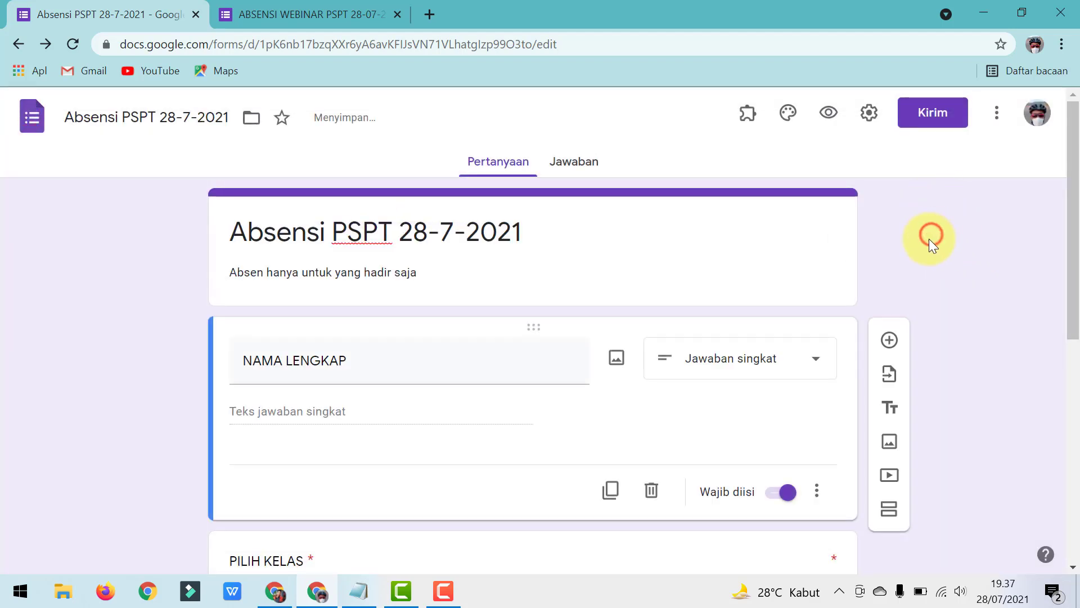
Step: Try limiting the form to 1 response and toggling the organisation-only restriction off and on, closing the settings without saving
{"action": "left_click", "coordinate": [867, 117]}
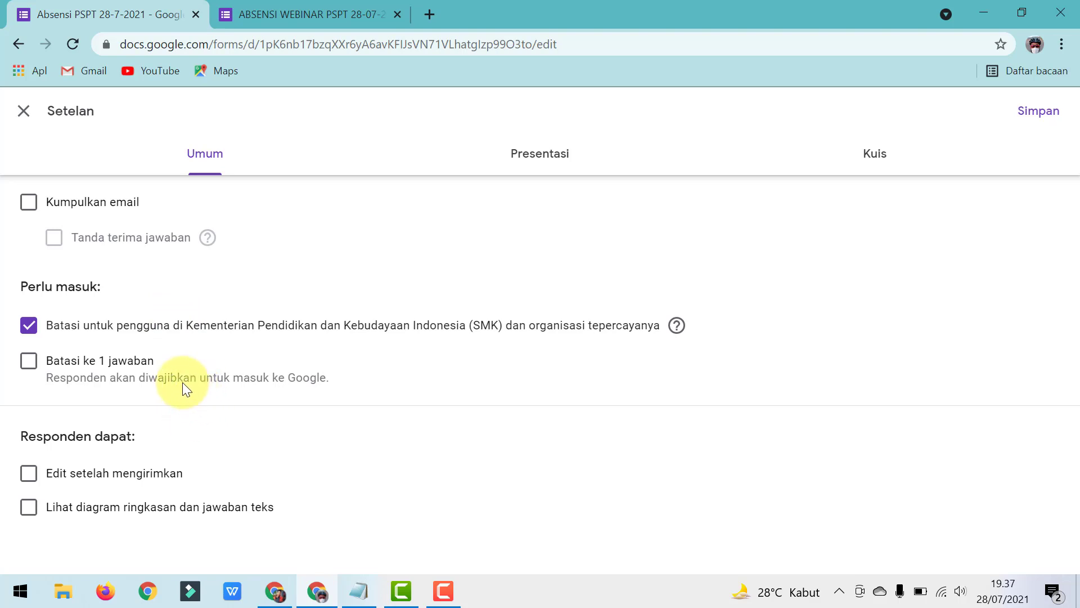
{"action": "left_click", "coordinate": [26, 363]}
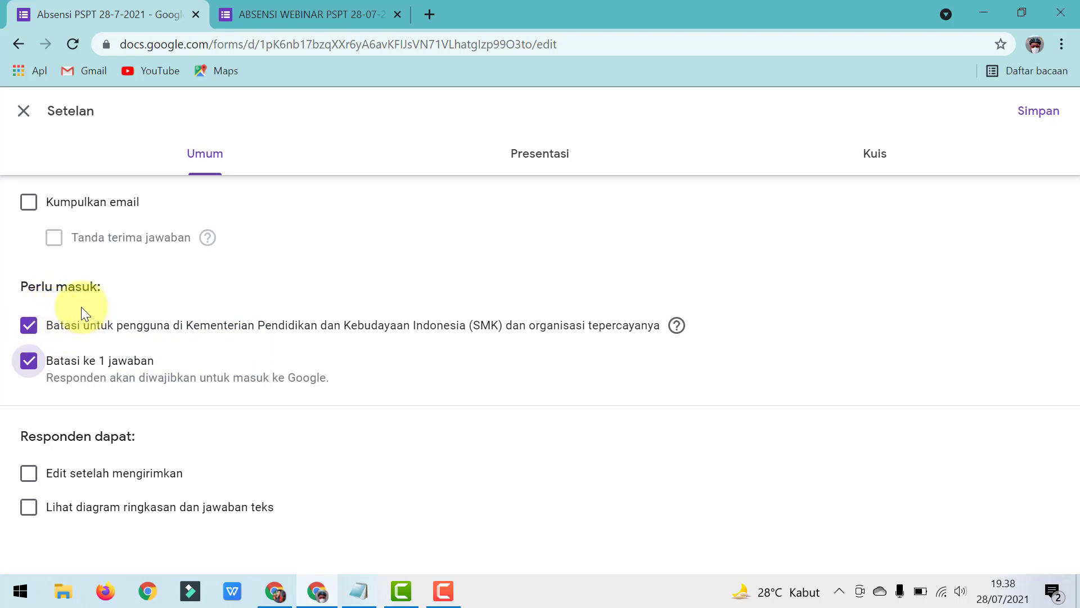
{"action": "left_click", "coordinate": [29, 326]}
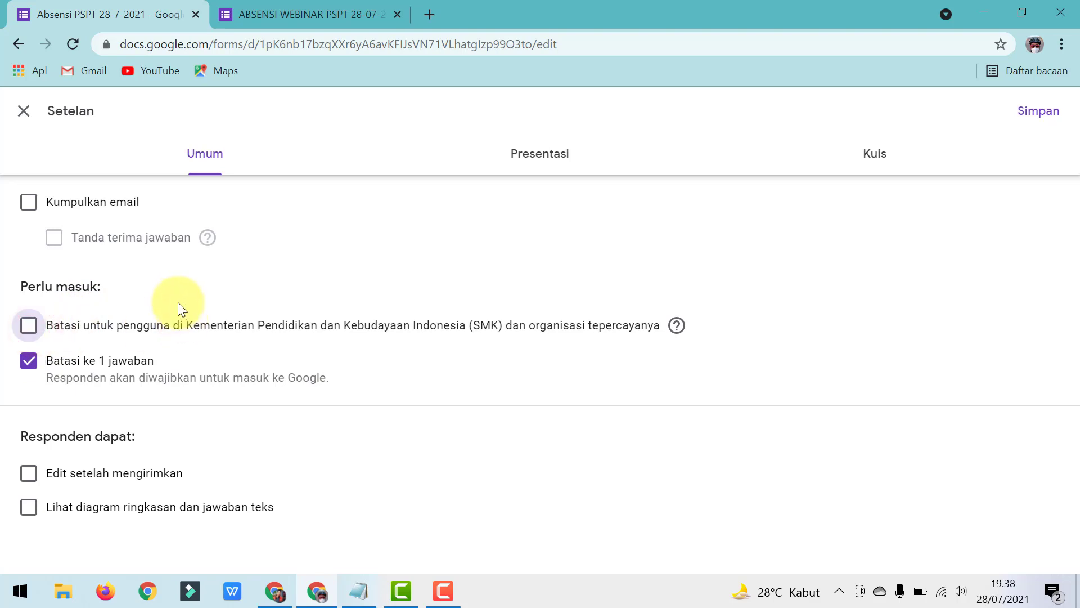
{"action": "left_click", "coordinate": [31, 334]}
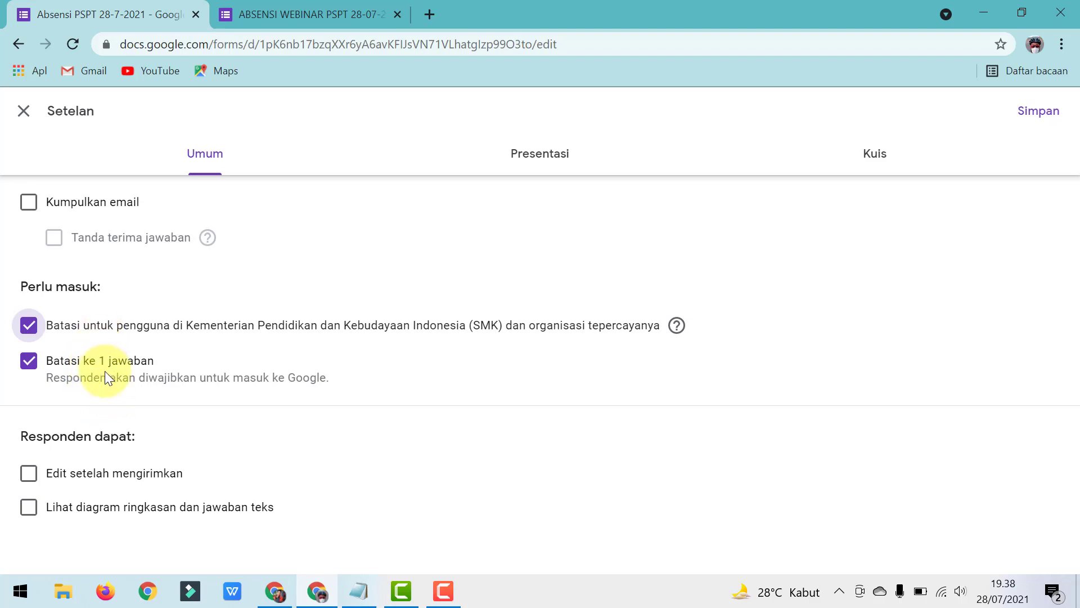
{"action": "left_click", "coordinate": [24, 111]}
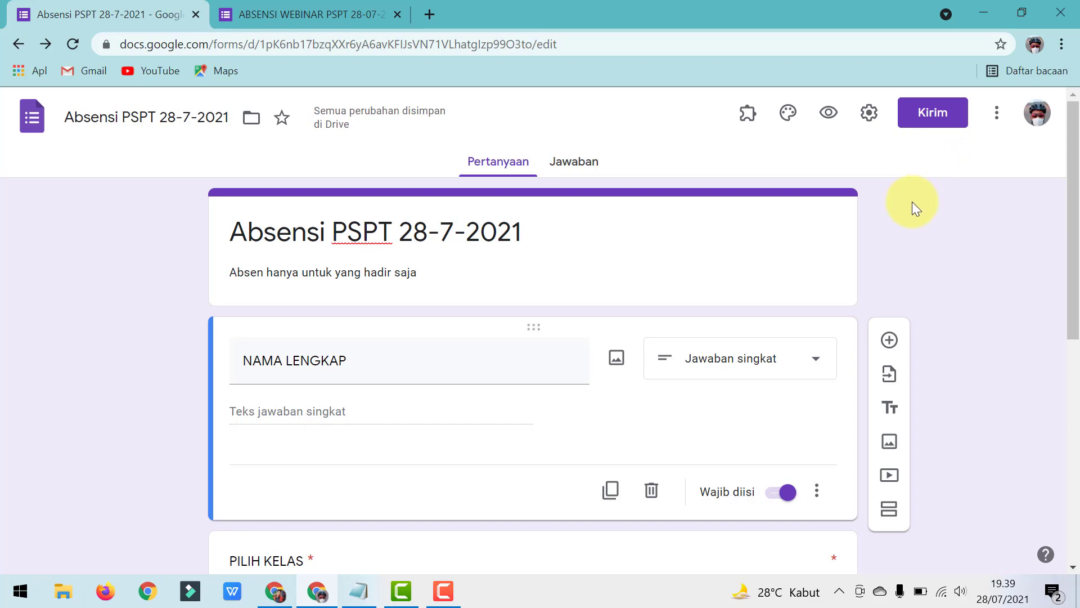
Step: Generate a shortened URL for the Absensi PSPT 28-7-2021 form, copy it to the clipboard and leave the send dialog
{"action": "left_click", "coordinate": [924, 125]}
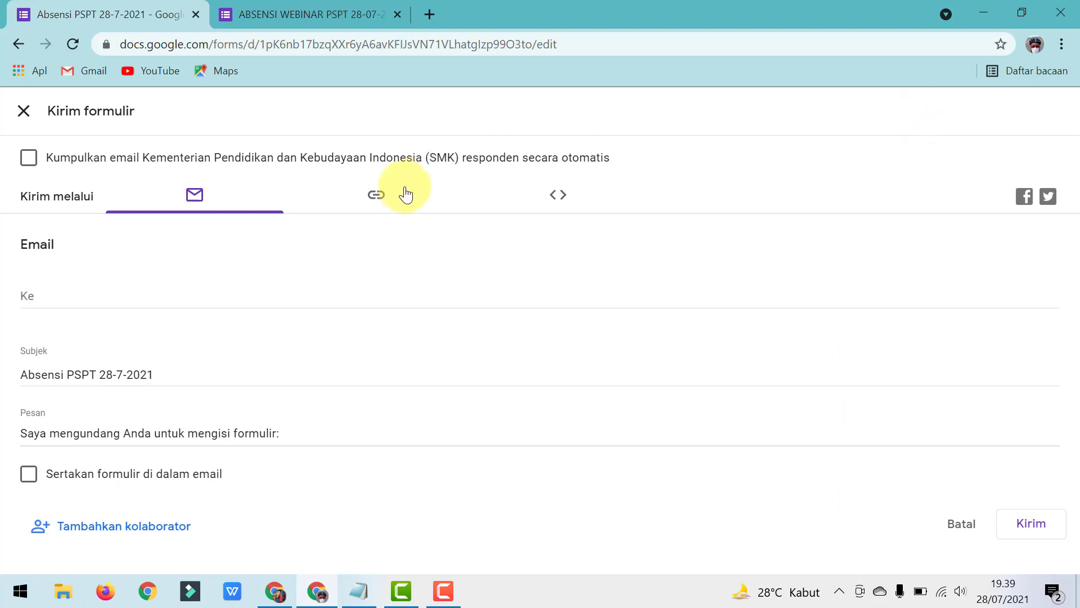
{"action": "left_click", "coordinate": [377, 200]}
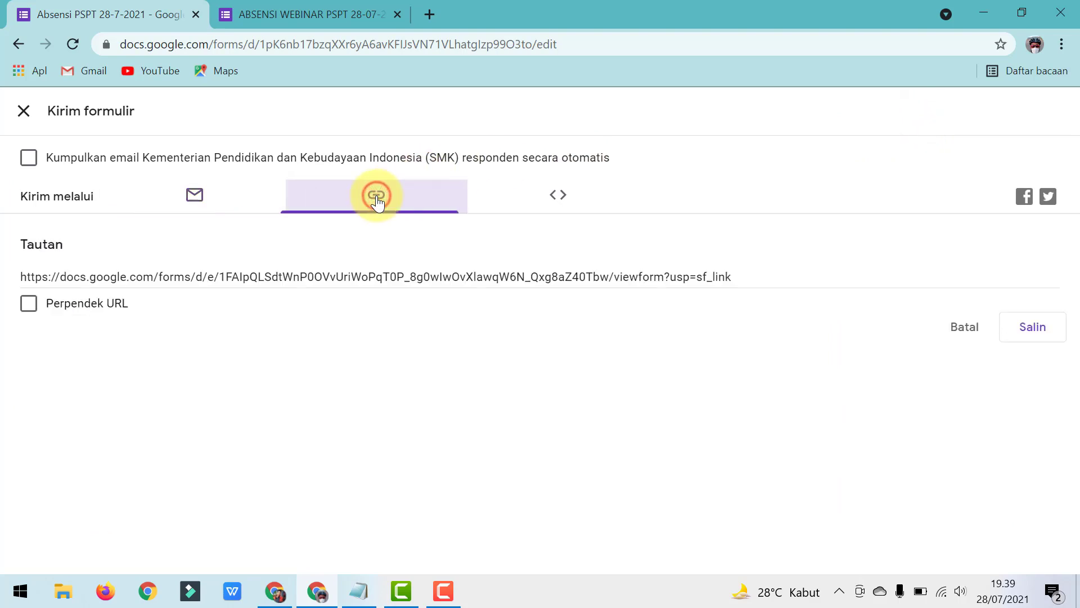
{"action": "left_click", "coordinate": [31, 304]}
{"action": "right_click", "coordinate": [171, 277]}
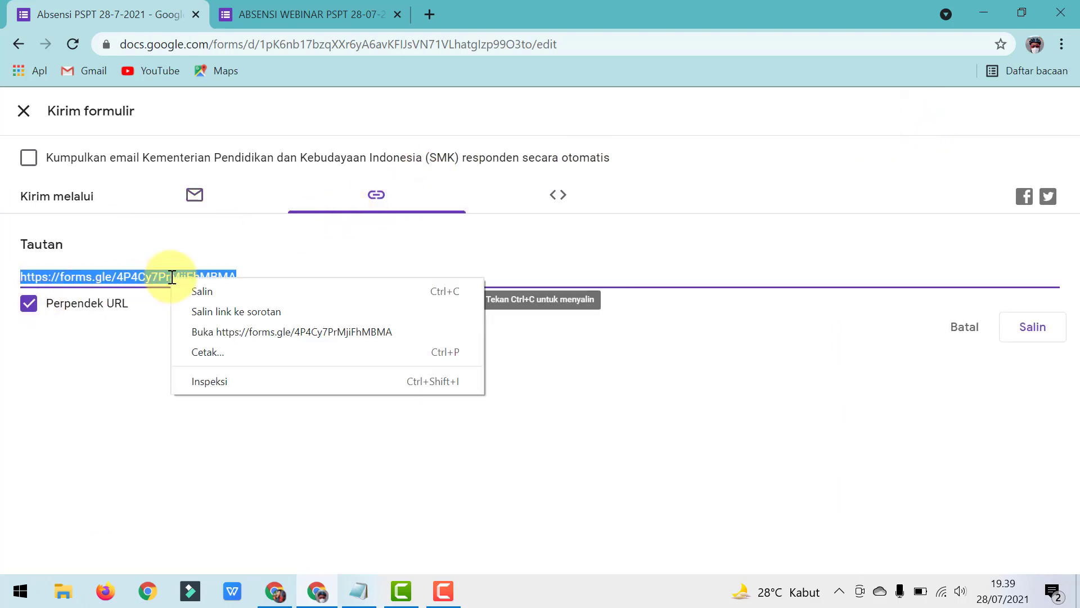
{"action": "left_click", "coordinate": [186, 293]}
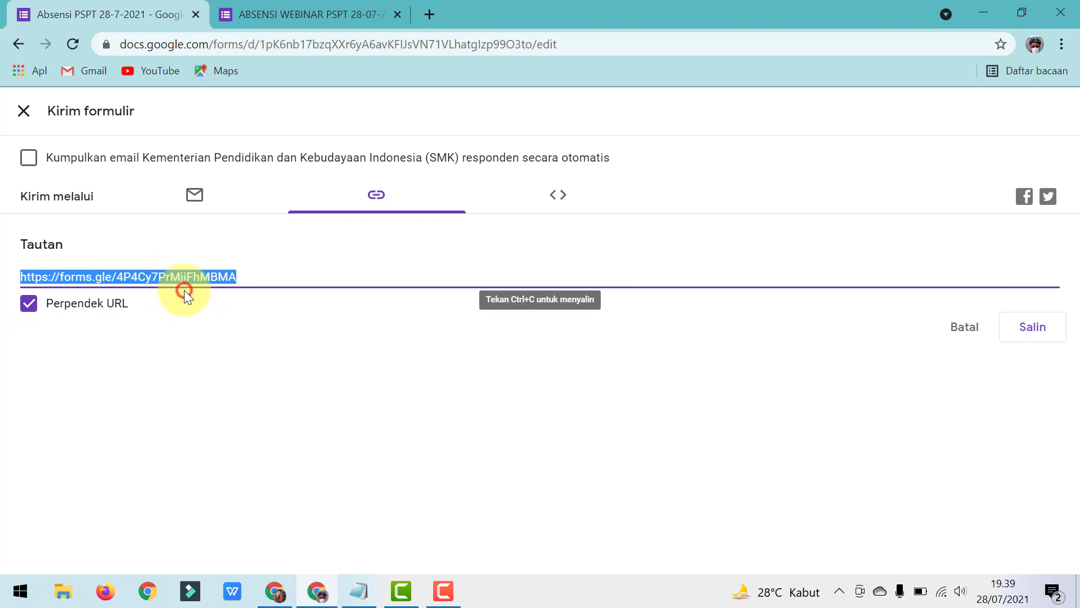
{"action": "left_click", "coordinate": [1015, 330]}
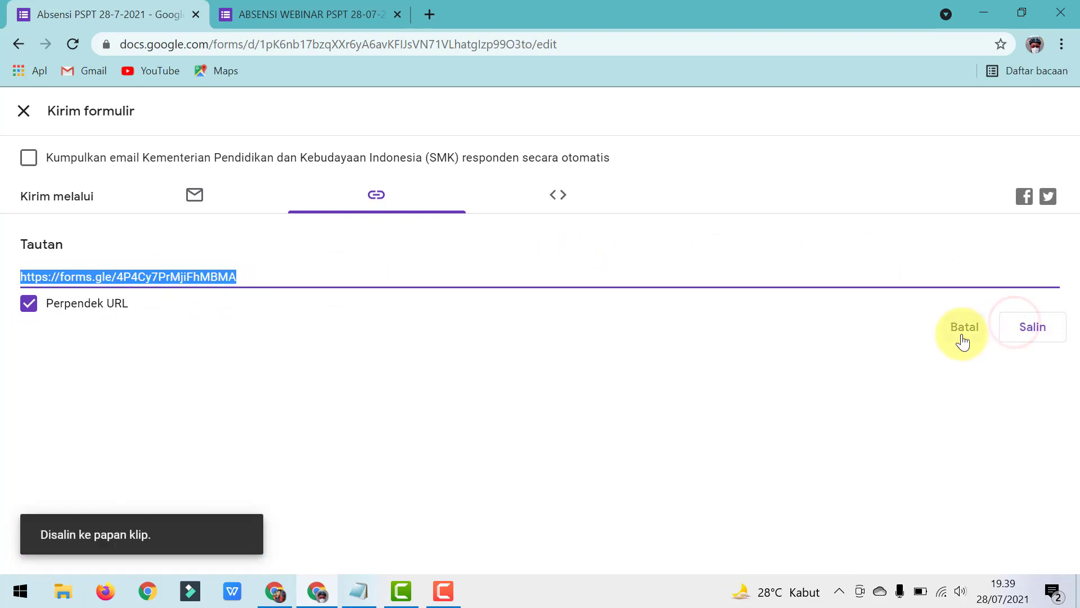
{"action": "left_click", "coordinate": [23, 111]}
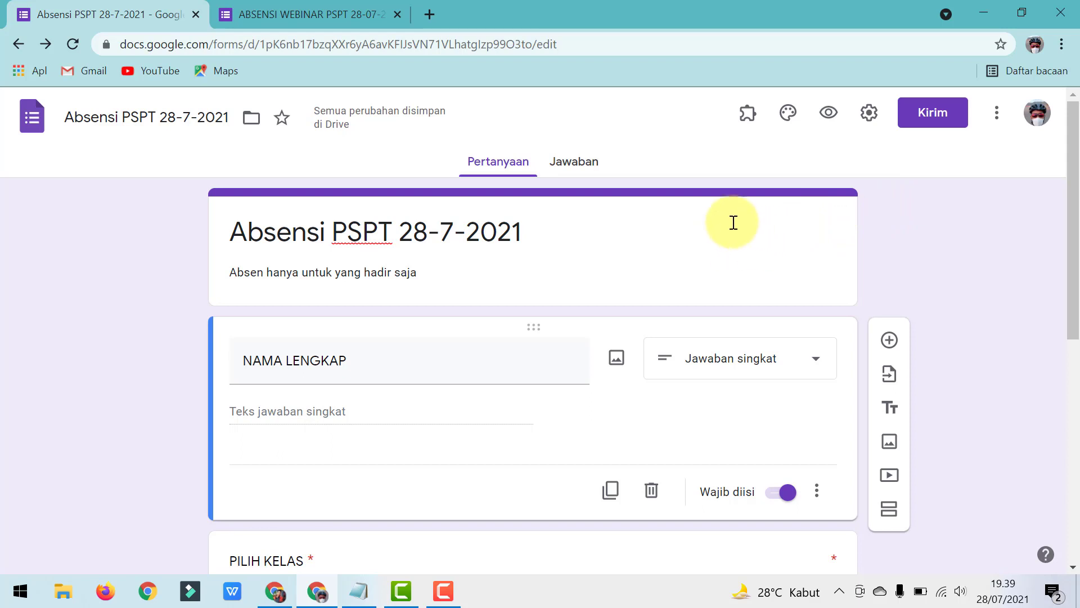
Step: Reopen the ABSENSI WEBINAR PSPT 28-07-2021 form from the list of recent forms and view its responses
{"action": "left_click", "coordinate": [293, 9]}
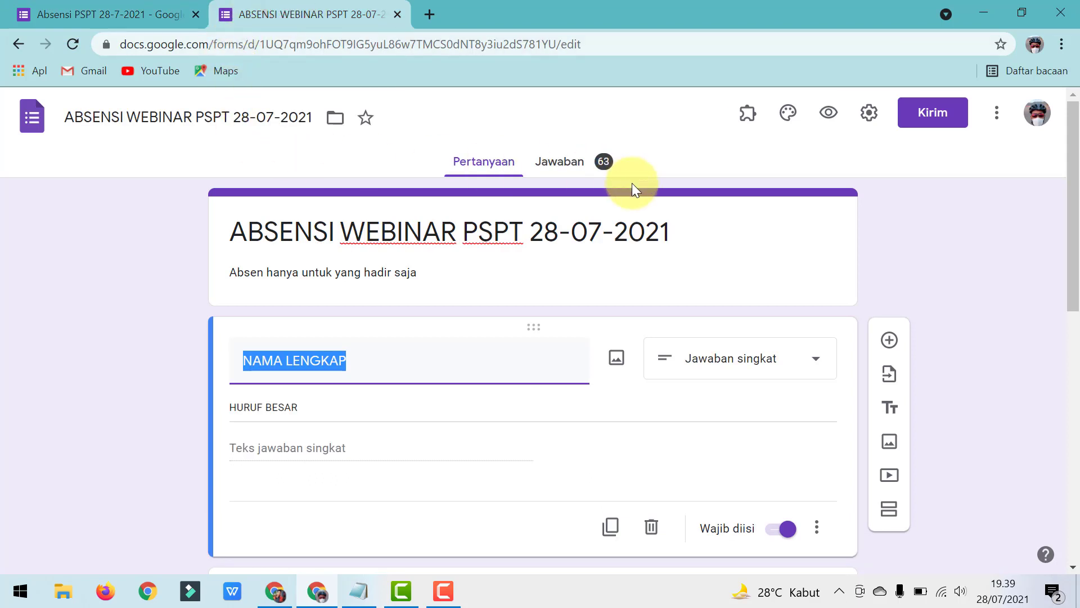
{"action": "left_click", "coordinate": [364, 171]}
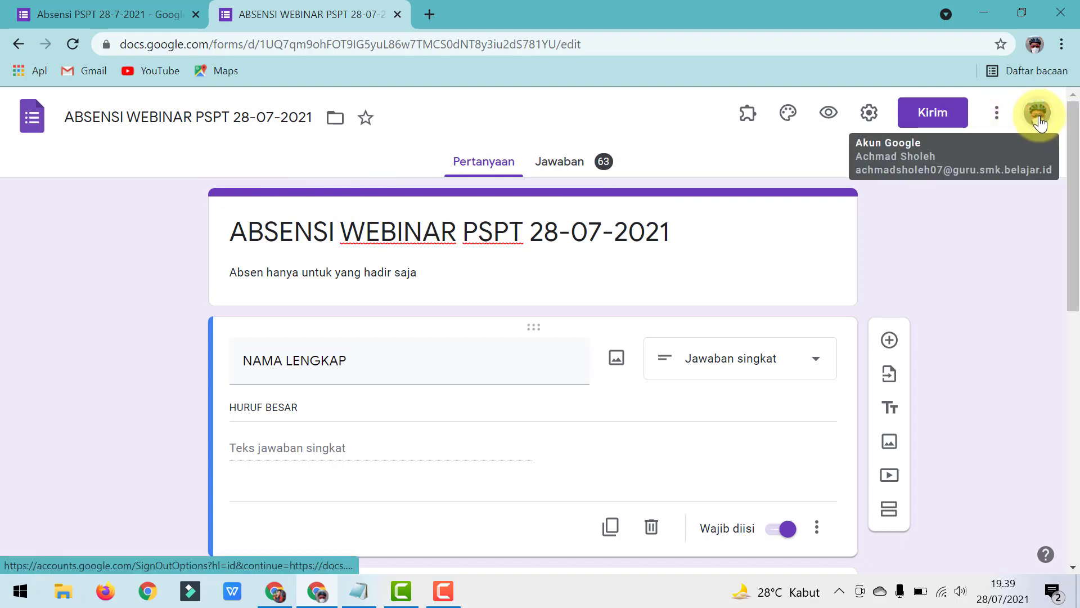
{"action": "left_click", "coordinate": [31, 115]}
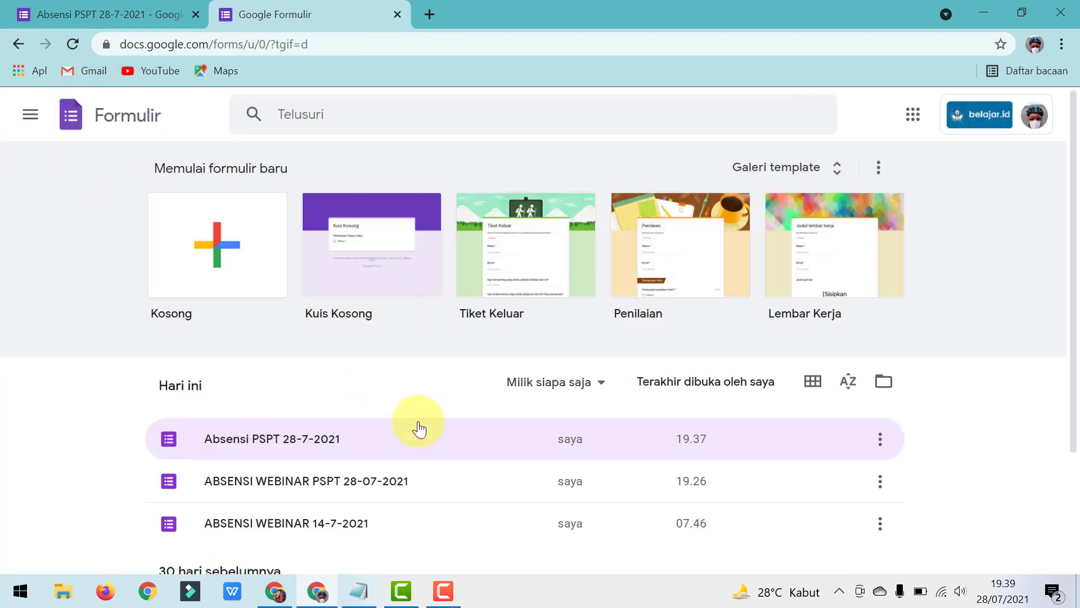
{"action": "scroll", "coordinate": [419, 430], "scroll_direction": "down", "scroll_amount": 3}
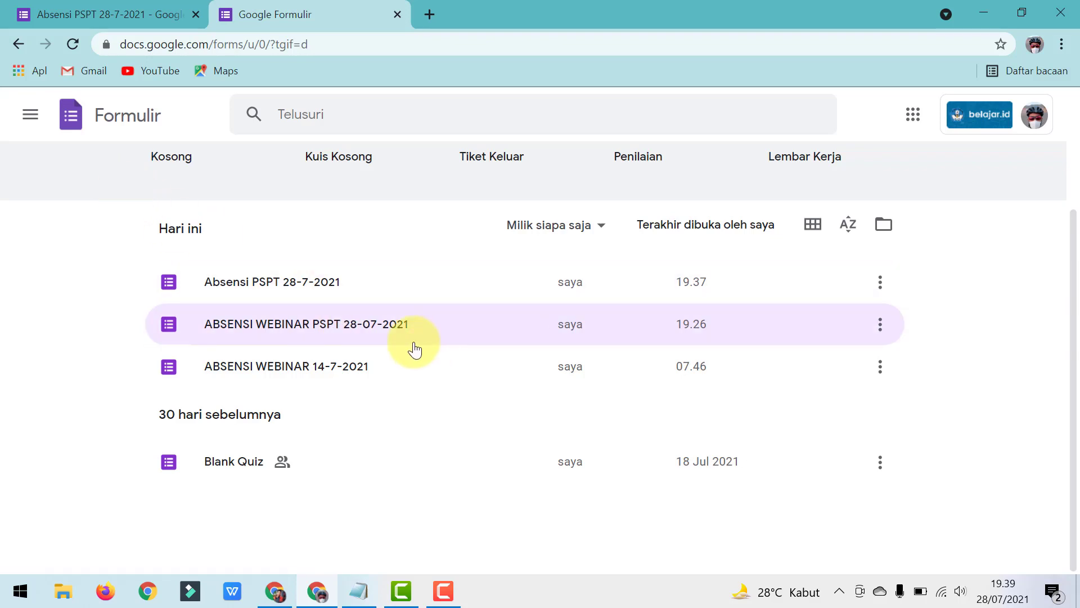
{"action": "left_click", "coordinate": [398, 341]}
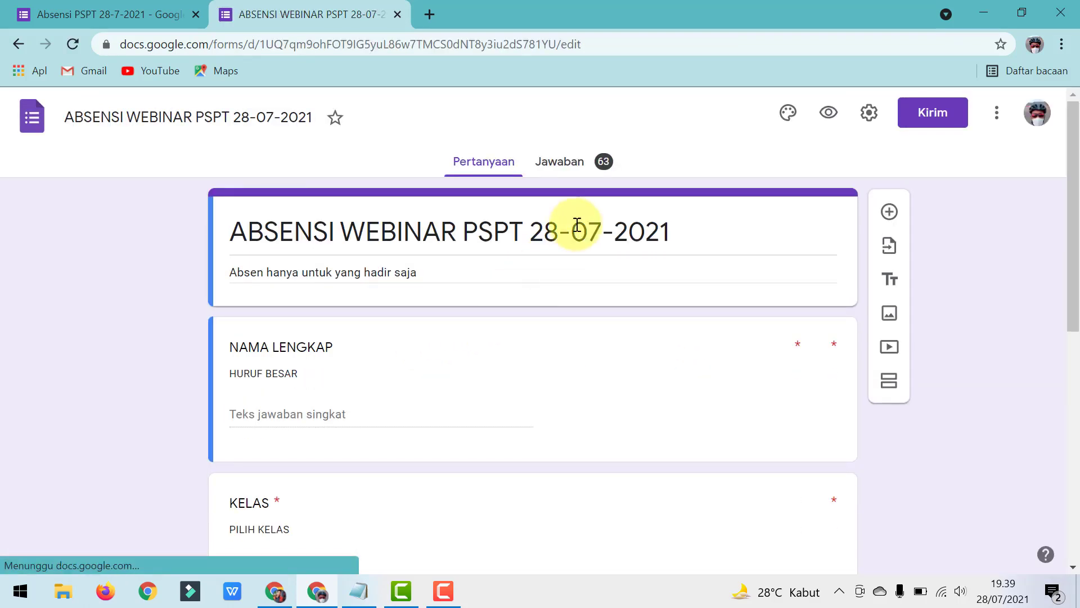
{"action": "left_click", "coordinate": [581, 169]}
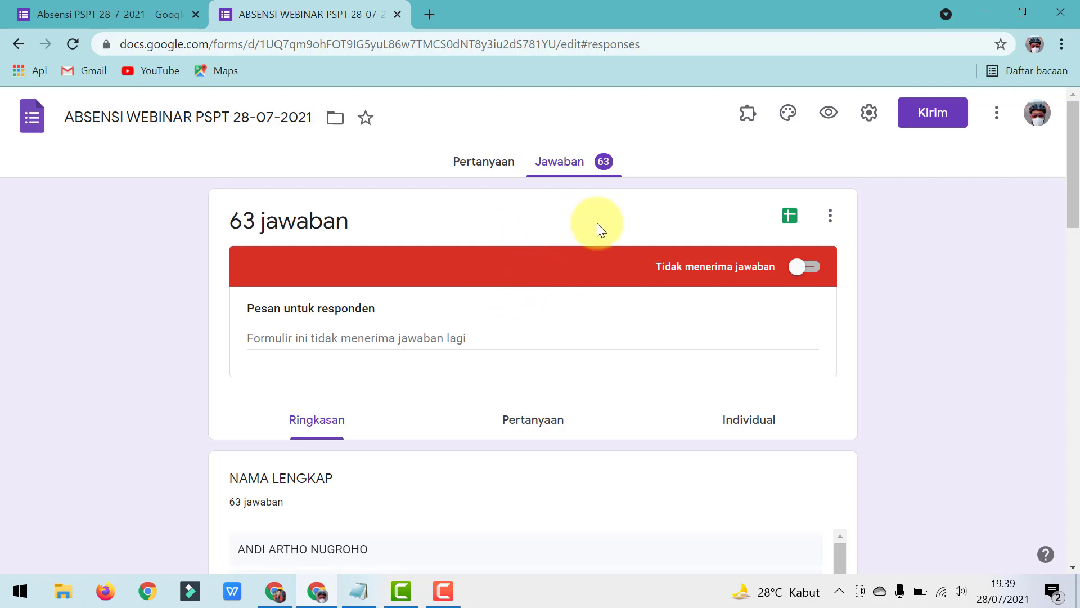
Step: Switch the webinar form's response acceptance on and back off, and inspect the message field for respondents without changing it
{"action": "left_click", "coordinate": [812, 270]}
{"action": "left_click", "coordinate": [814, 276]}
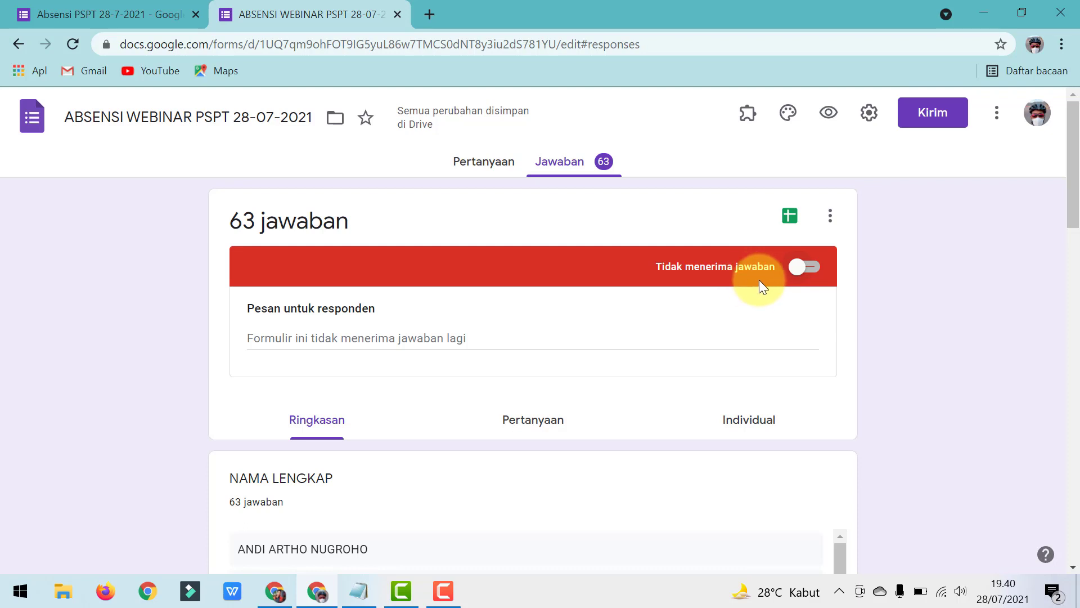
{"action": "left_click", "coordinate": [814, 276]}
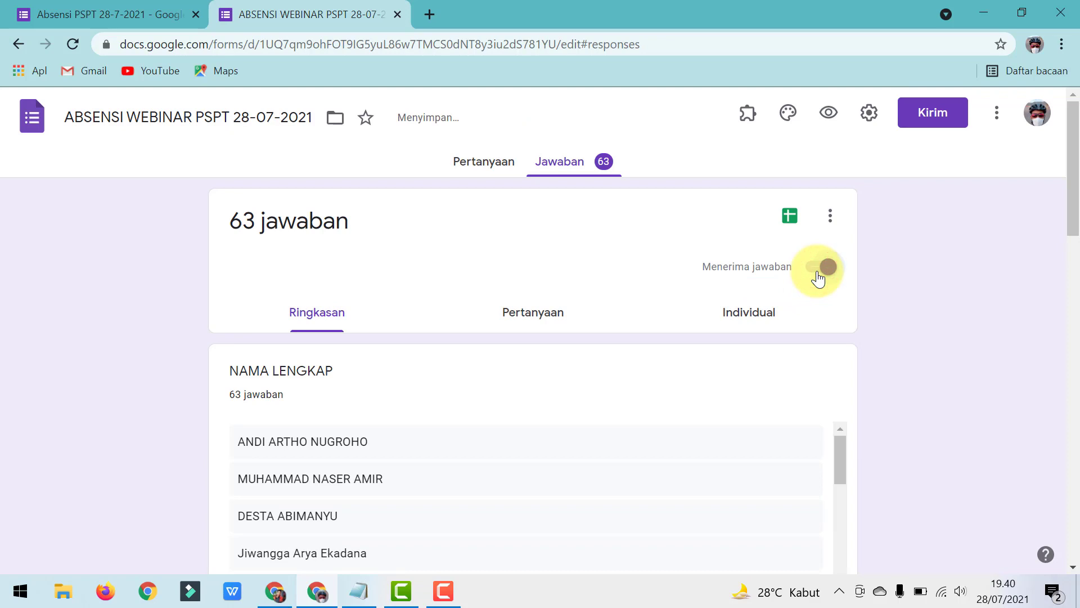
{"action": "left_click", "coordinate": [818, 276]}
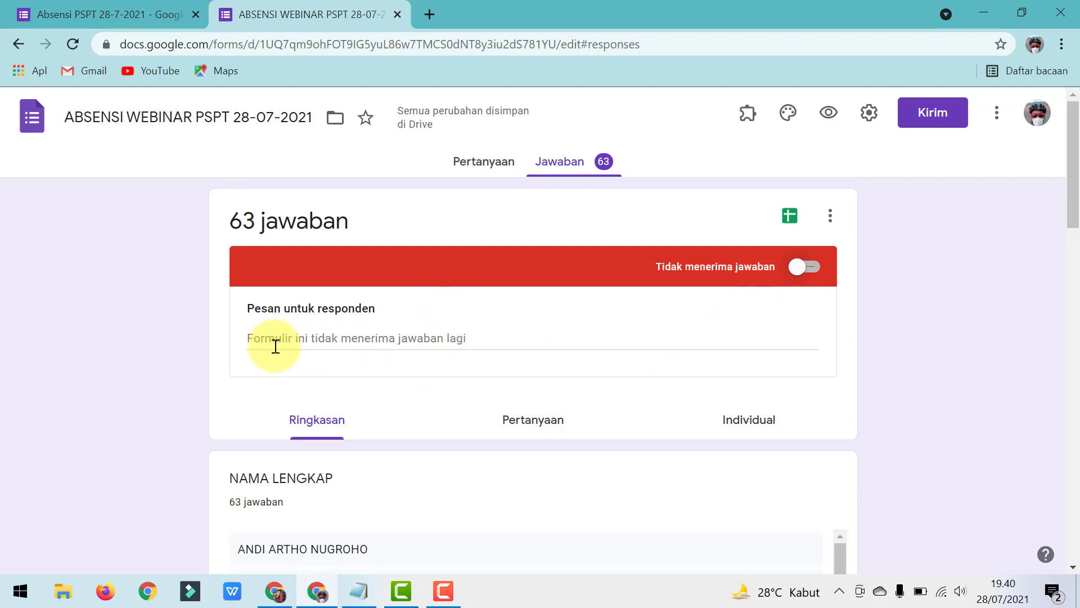
{"action": "left_click", "coordinate": [487, 346]}
{"action": "left_click", "coordinate": [436, 374]}
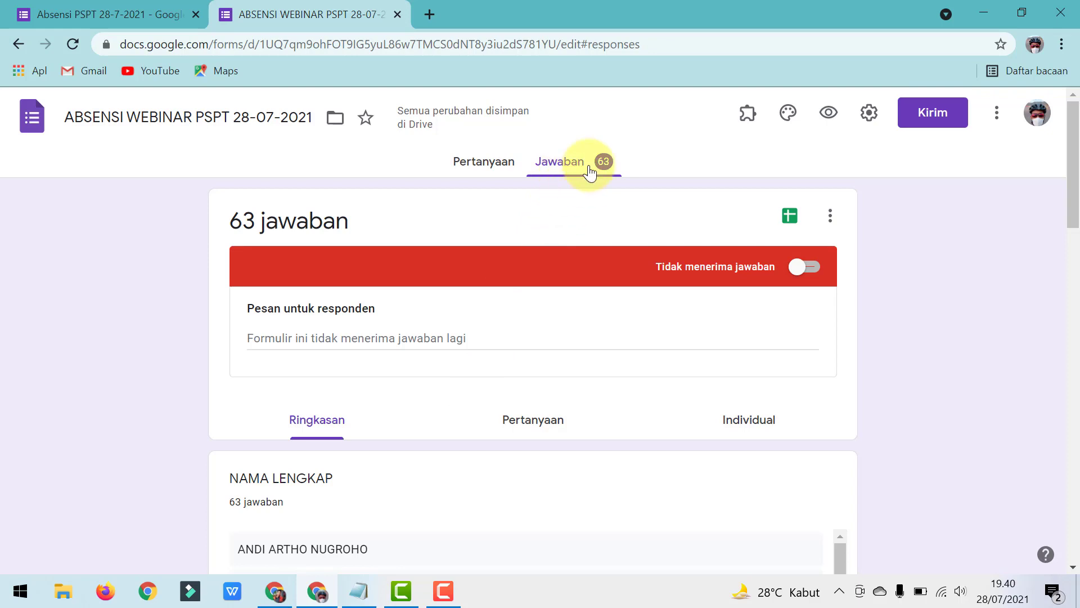
Step: Review the summary of the webinar form's responses, from the NAMA LENGKAP list to the KELAS and NO ABSEN charts
{"action": "scroll", "coordinate": [592, 214], "scroll_direction": "down", "scroll_amount": 6}
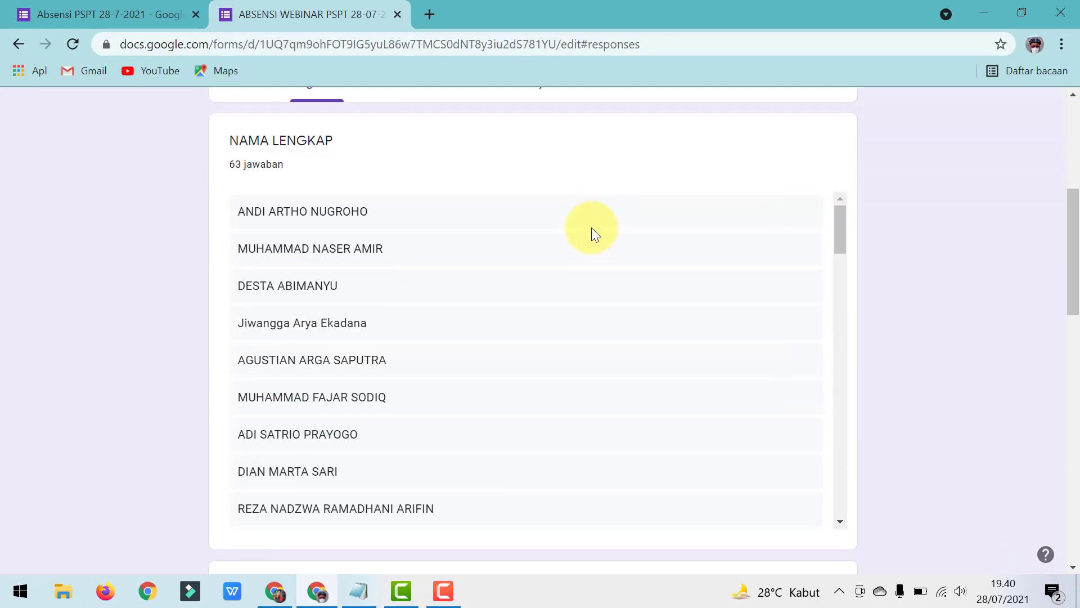
{"action": "scroll", "coordinate": [578, 282], "scroll_direction": "down", "scroll_amount": 10}
{"action": "left_click_drag", "start_coordinate": [1076, 309], "coordinate": [1075, 423]}
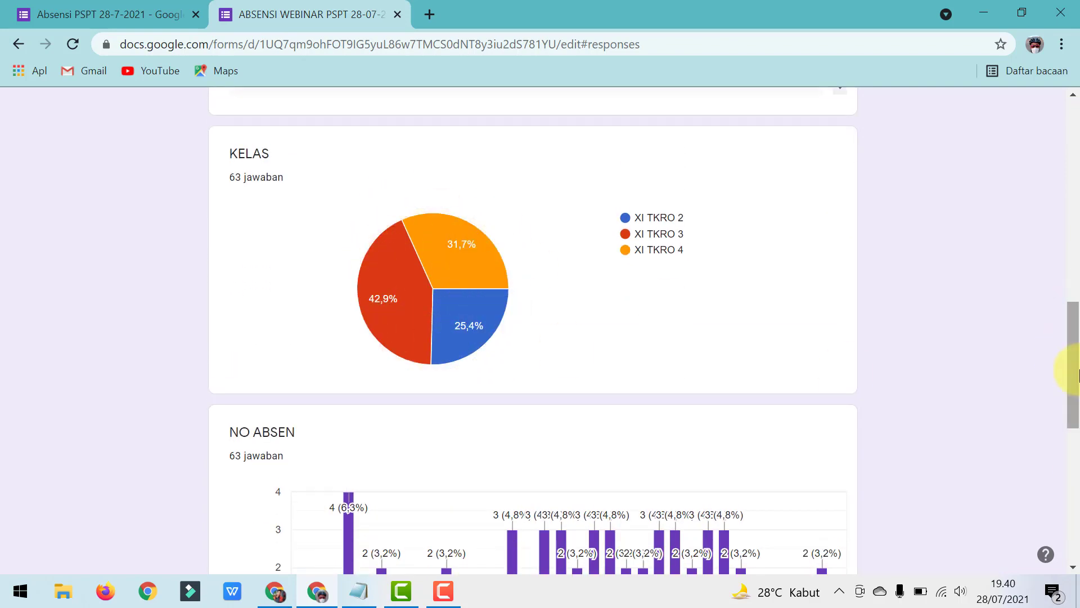
{"action": "left_click_drag", "start_coordinate": [1078, 372], "coordinate": [1078, 163]}
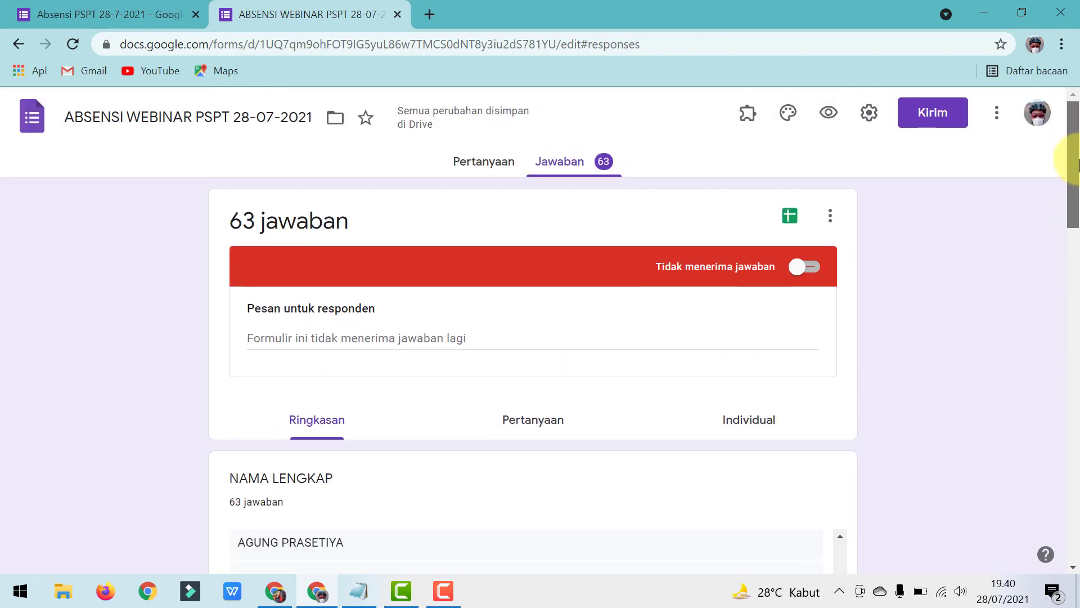
Step: Open the webinar form's linked response spreadsheet and look through the submitted rows
{"action": "left_click", "coordinate": [787, 215]}
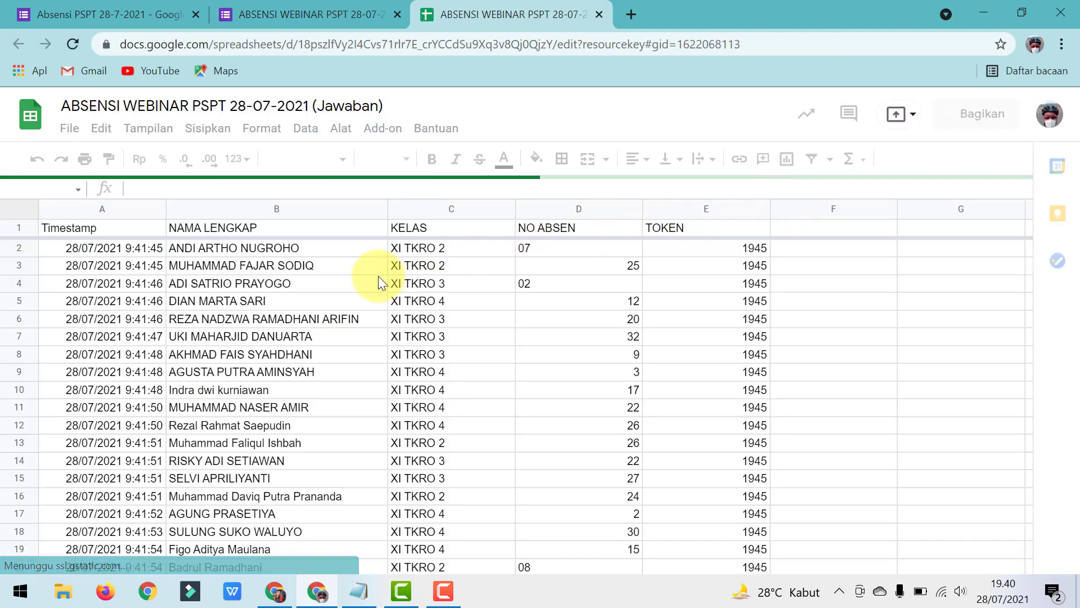
{"action": "left_click", "coordinate": [296, 278]}
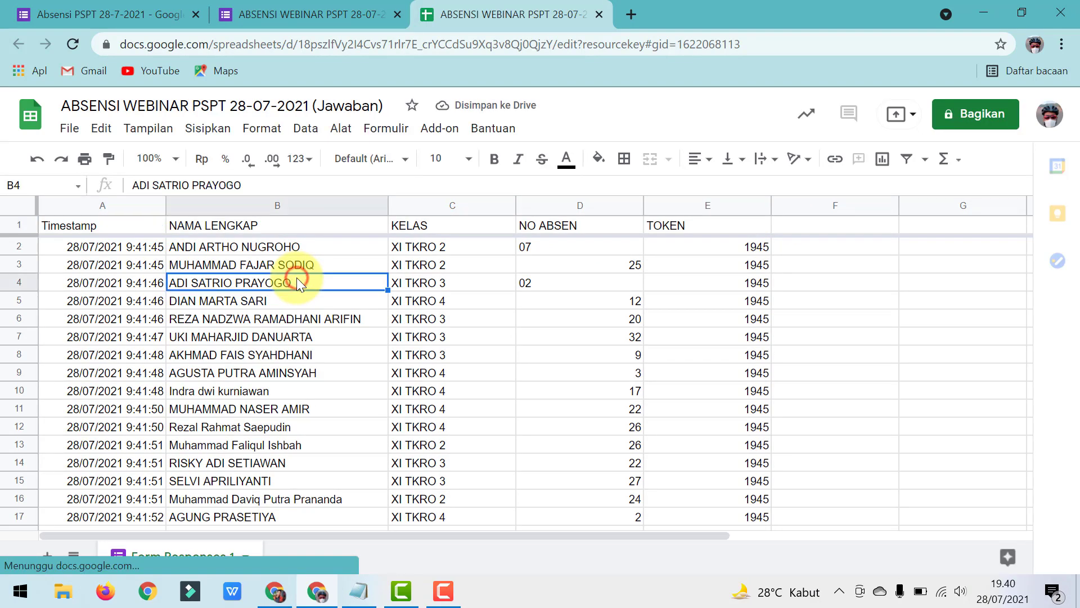
{"action": "scroll", "coordinate": [296, 278], "scroll_direction": "down", "scroll_amount": 3}
{"action": "scroll", "coordinate": [296, 278], "scroll_direction": "down", "scroll_amount": 8}
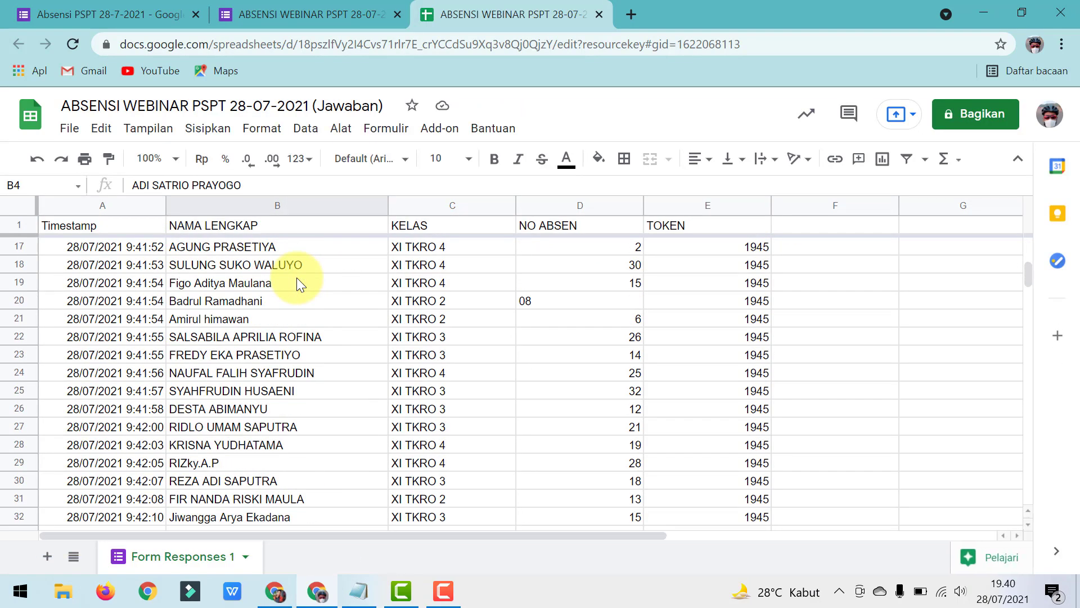
{"action": "scroll", "coordinate": [296, 278], "scroll_direction": "up", "scroll_amount": 10}
Step: Examine the individual respondents in the NAMA LENGKAP column, going through rows 2 to 8 of the response sheet
{"action": "left_click", "coordinate": [266, 260]}
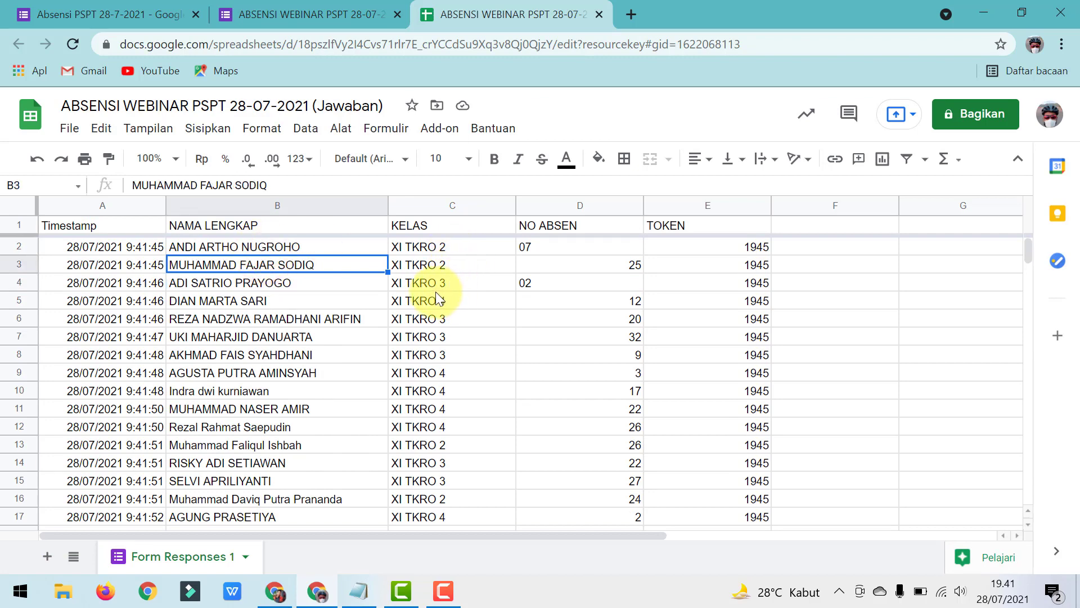
{"action": "left_click", "coordinate": [348, 287]}
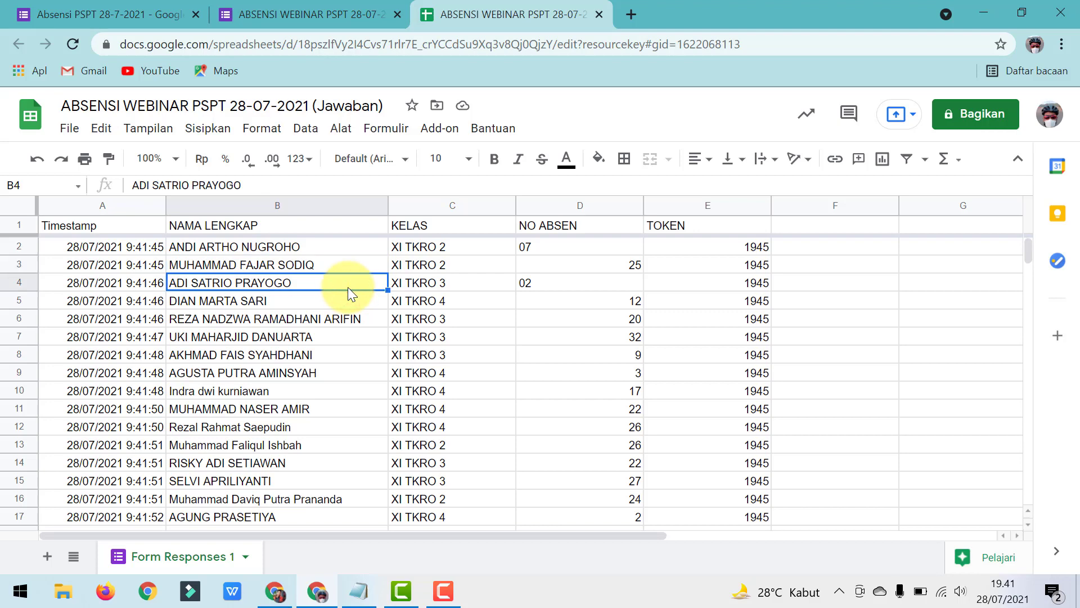
{"action": "left_click", "coordinate": [336, 304]}
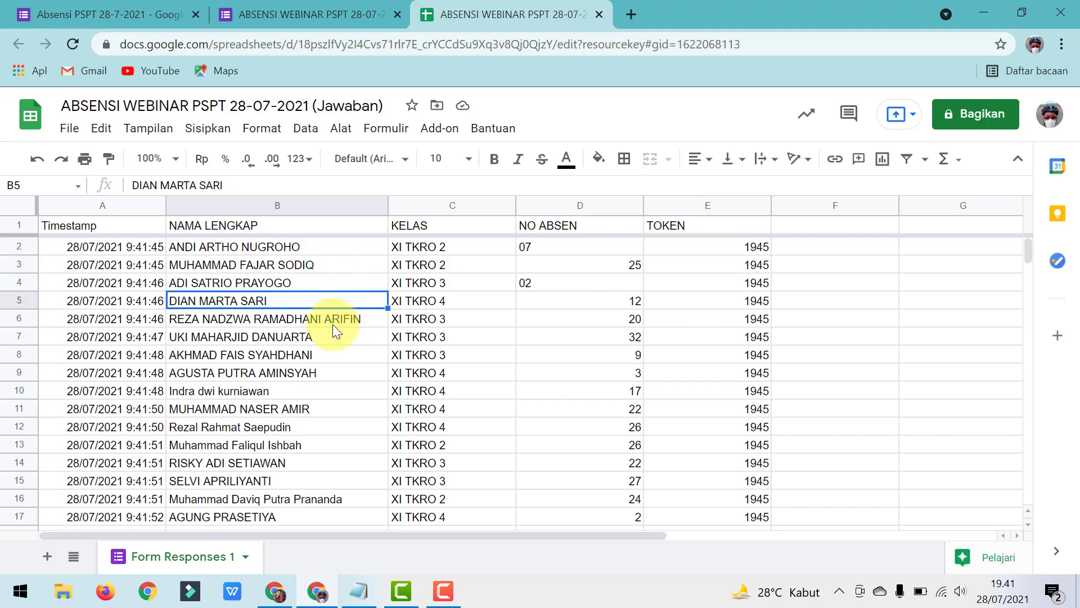
{"action": "left_click", "coordinate": [332, 324]}
{"action": "left_click", "coordinate": [327, 341]}
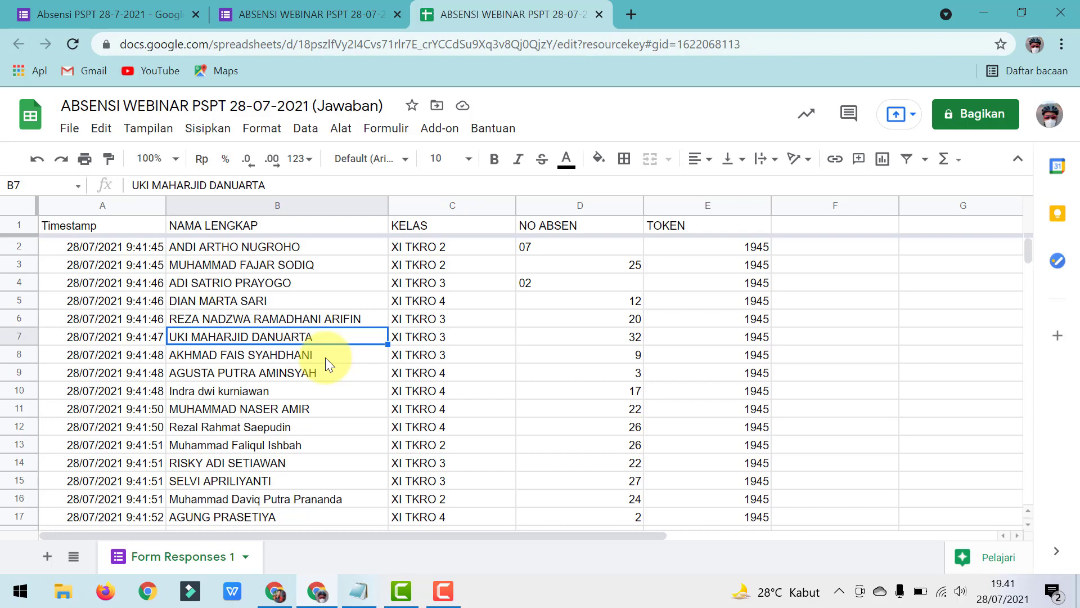
{"action": "left_click", "coordinate": [325, 357]}
{"action": "left_click", "coordinate": [321, 340]}
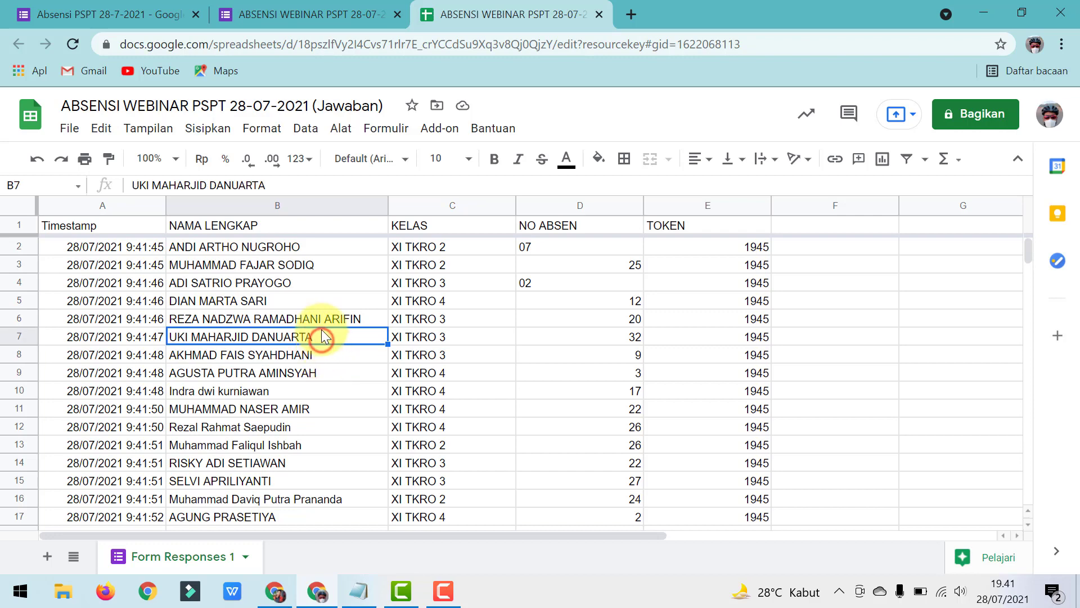
{"action": "left_click", "coordinate": [322, 320]}
{"action": "left_click", "coordinate": [314, 302]}
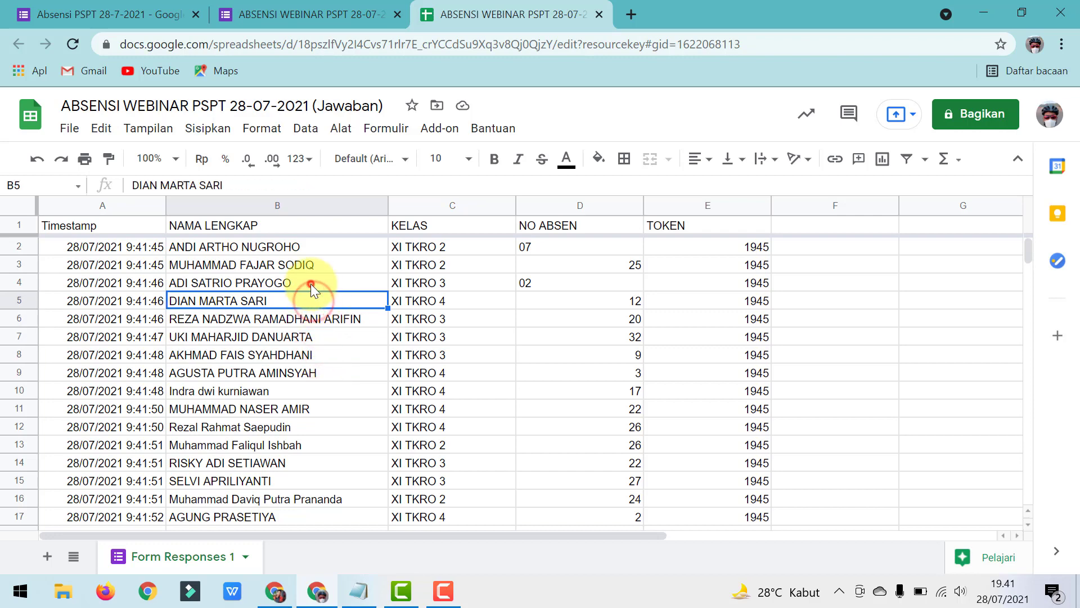
{"action": "left_click", "coordinate": [310, 283]}
{"action": "left_click", "coordinate": [312, 267]}
{"action": "left_click", "coordinate": [306, 247]}
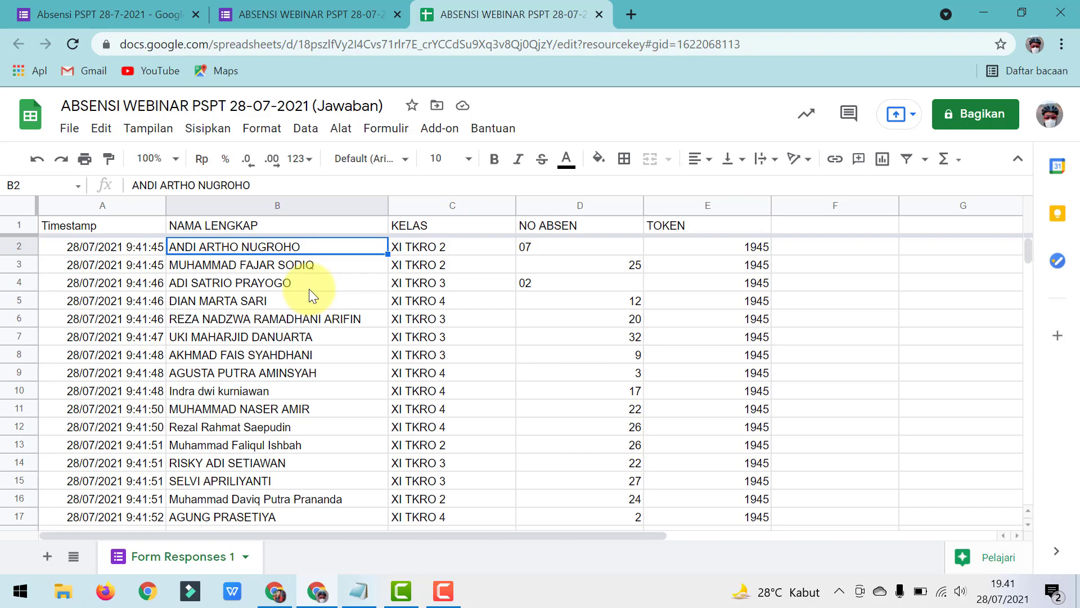
Step: Open the spreadsheet Progres XI TKRO 2 PSPT TP 2021/2022 from the Google Sheets file list in a new browser tab
{"action": "left_click", "coordinate": [631, 15]}
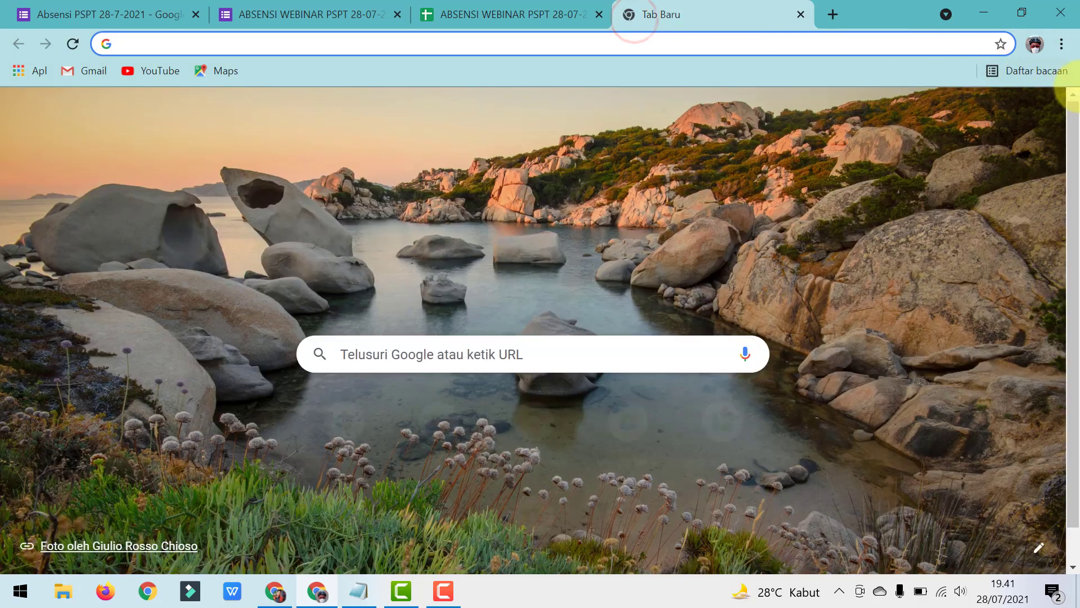
{"action": "left_click", "coordinate": [998, 113]}
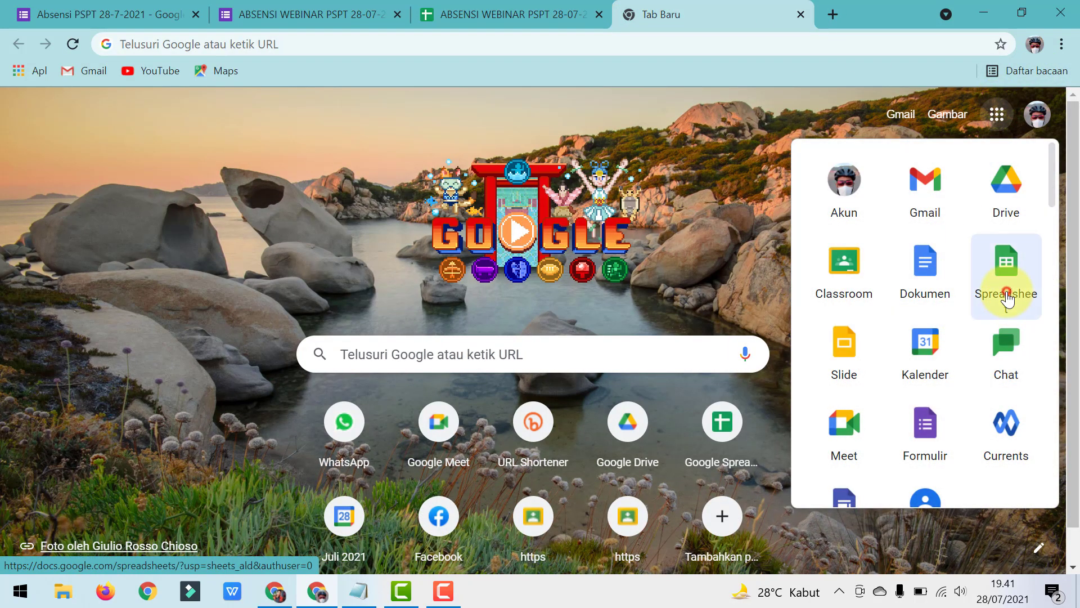
{"action": "left_click", "coordinate": [1007, 298]}
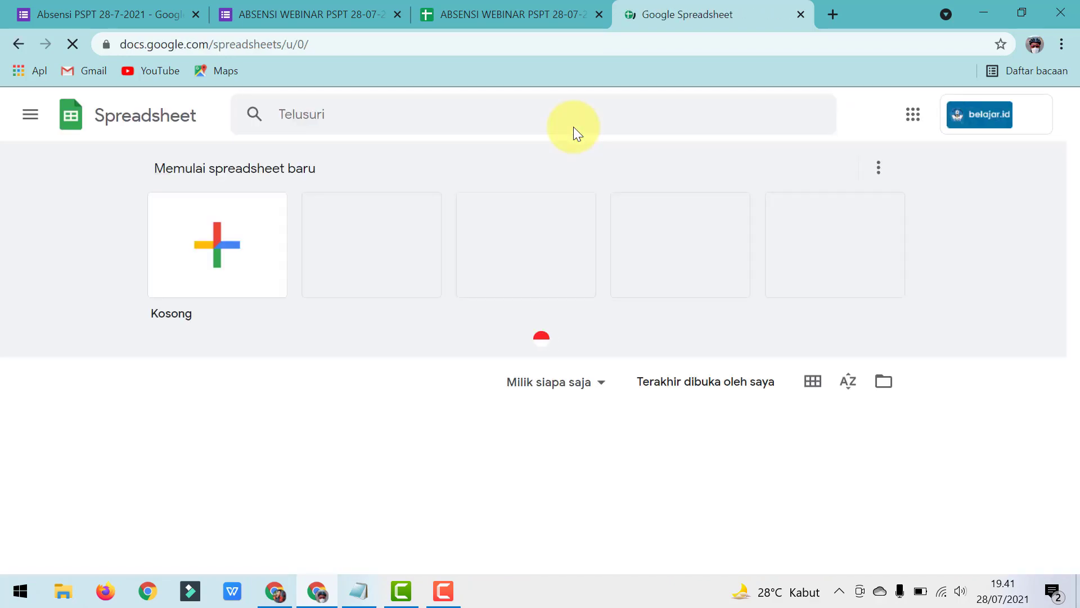
{"action": "scroll", "coordinate": [495, 270], "scroll_direction": "down", "scroll_amount": 1}
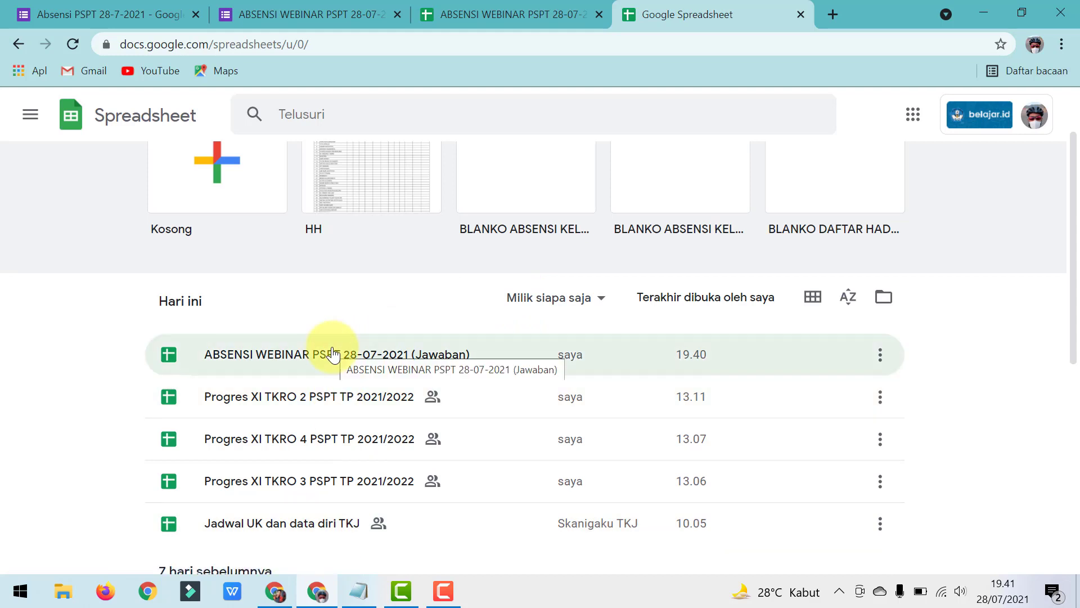
{"action": "scroll", "coordinate": [330, 346], "scroll_direction": "down", "scroll_amount": 1}
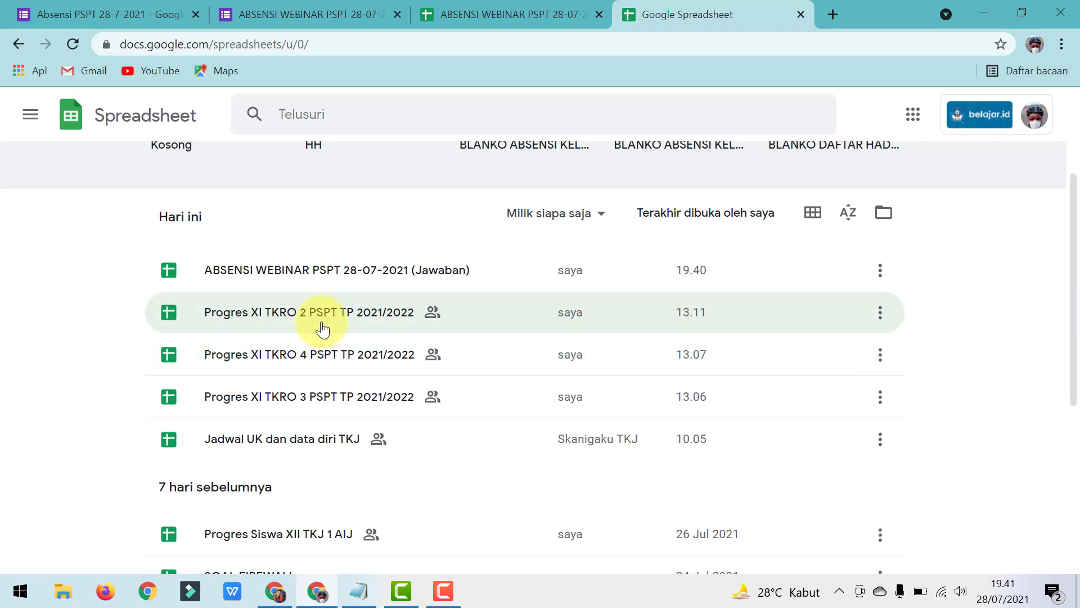
{"action": "left_click", "coordinate": [322, 329]}
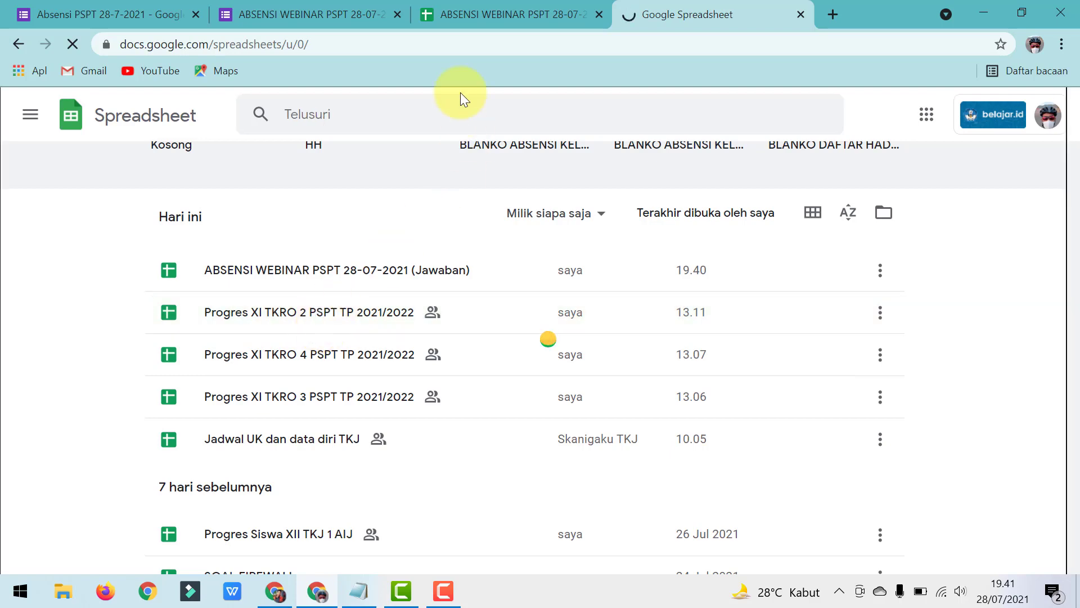
{"action": "left_click", "coordinate": [482, 12]}
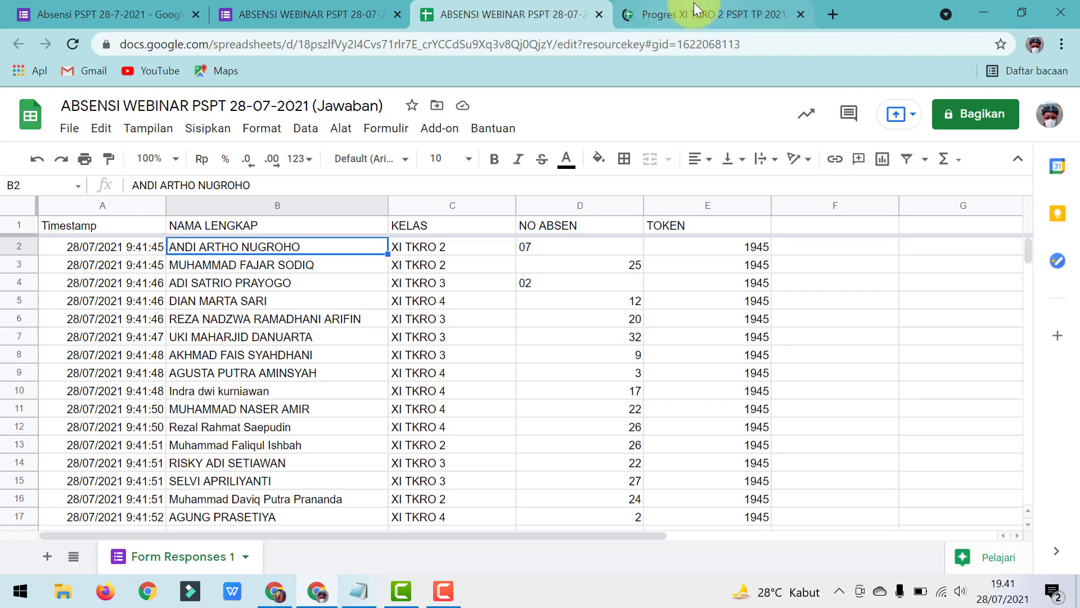
{"action": "left_click", "coordinate": [720, 12]}
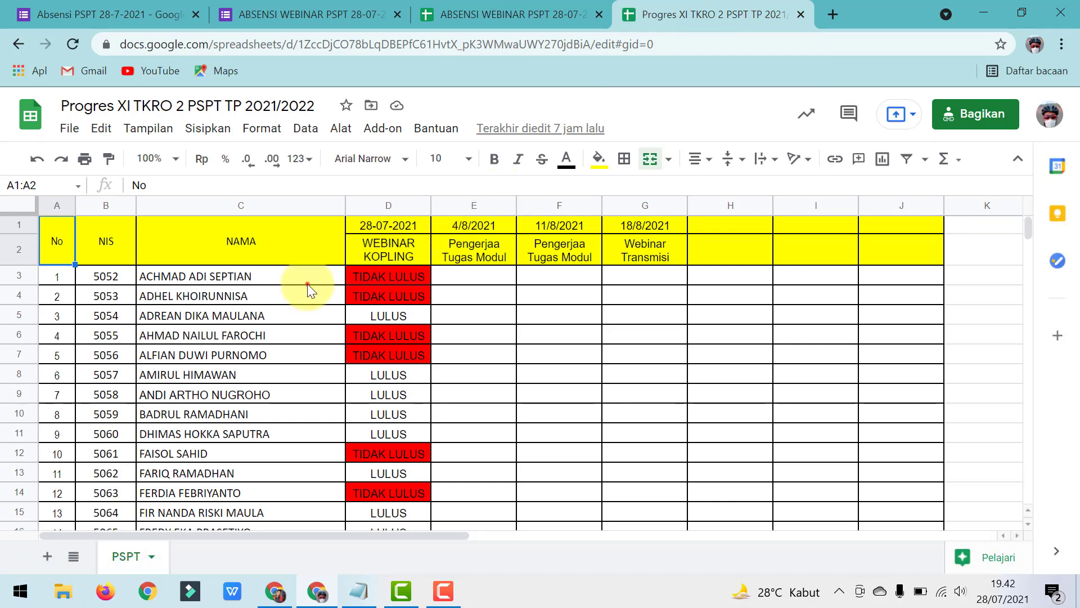
Step: Examine the students' LULUS and TIDAK LULUS statuses in the 28-07-2021 WEBINAR KOPLING column of the progress sheet
{"action": "left_click", "coordinate": [307, 283]}
{"action": "left_click", "coordinate": [294, 299]}
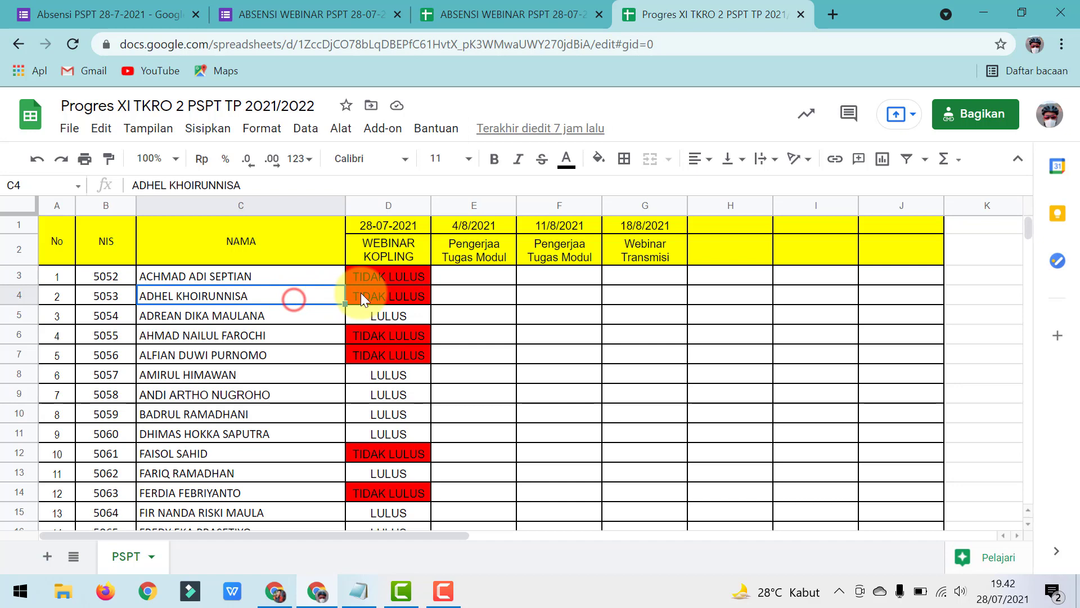
{"action": "left_click", "coordinate": [390, 278]}
{"action": "left_click", "coordinate": [308, 275]}
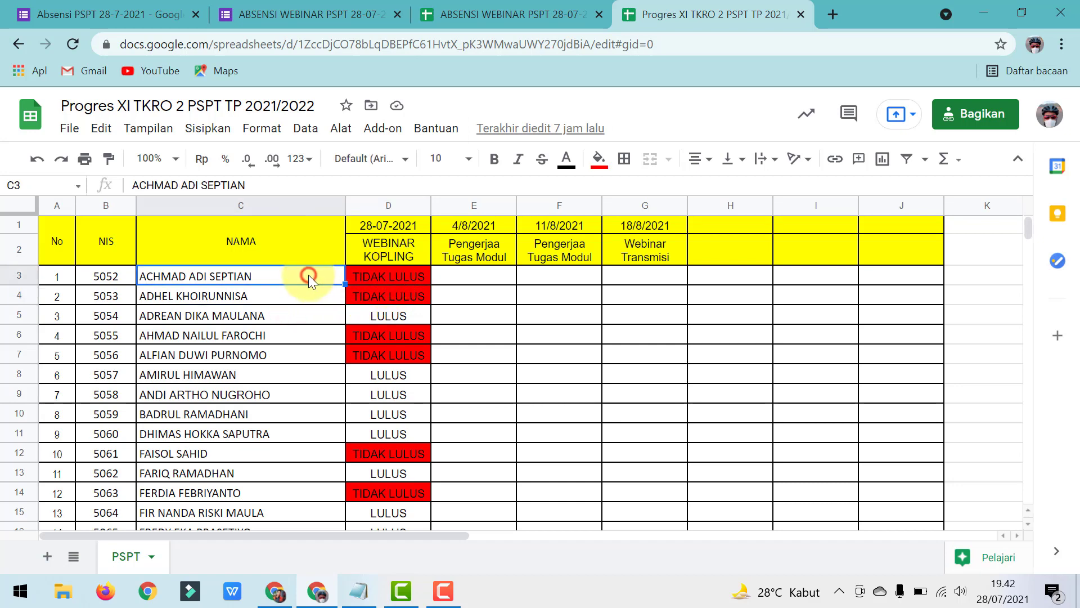
{"action": "left_click", "coordinate": [305, 290]}
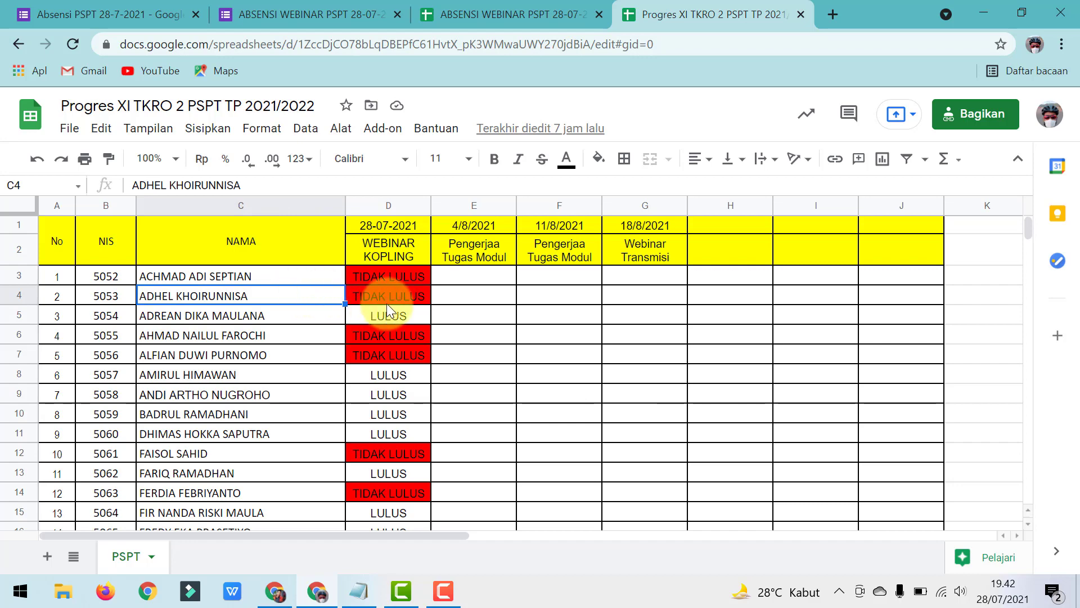
{"action": "scroll", "coordinate": [387, 302], "scroll_direction": "down", "scroll_amount": 7}
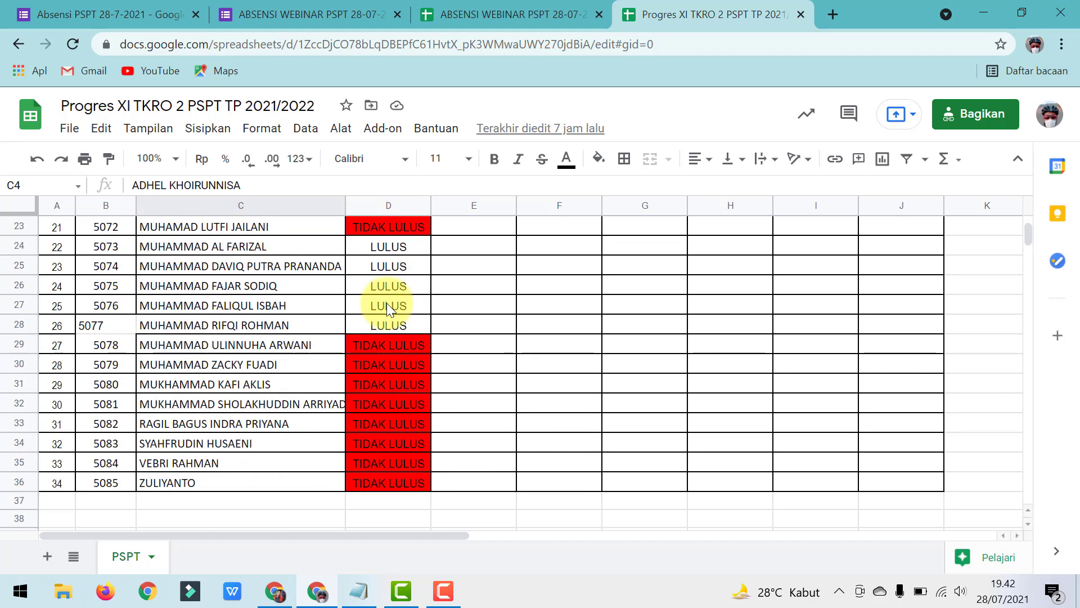
{"action": "scroll", "coordinate": [387, 303], "scroll_direction": "up", "scroll_amount": 5}
{"action": "scroll", "coordinate": [386, 303], "scroll_direction": "up", "scroll_amount": 3}
{"action": "left_click", "coordinate": [379, 294]}
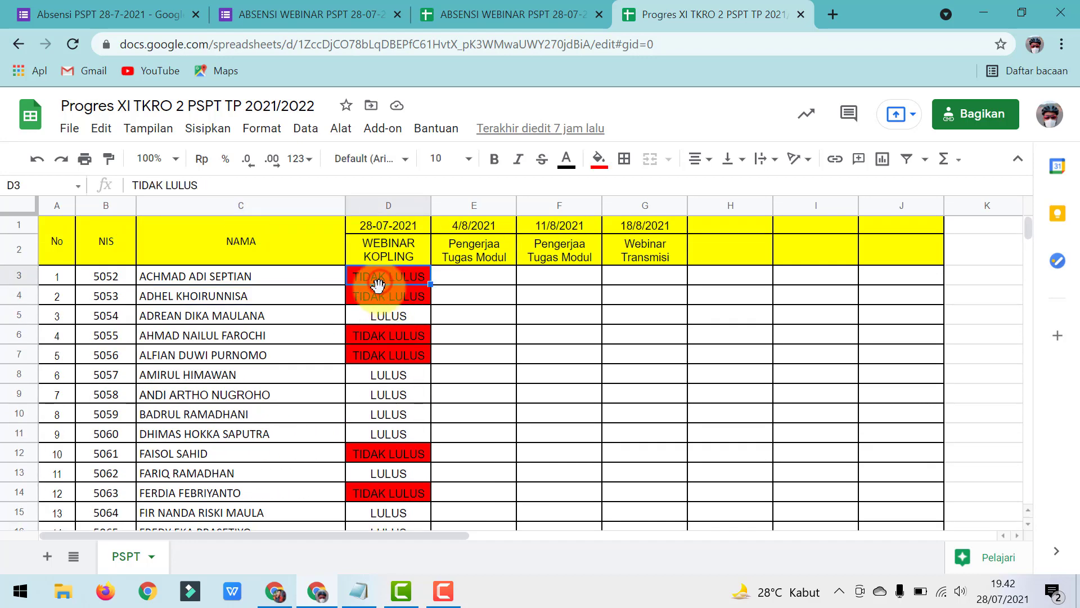
{"action": "left_click", "coordinate": [383, 275]}
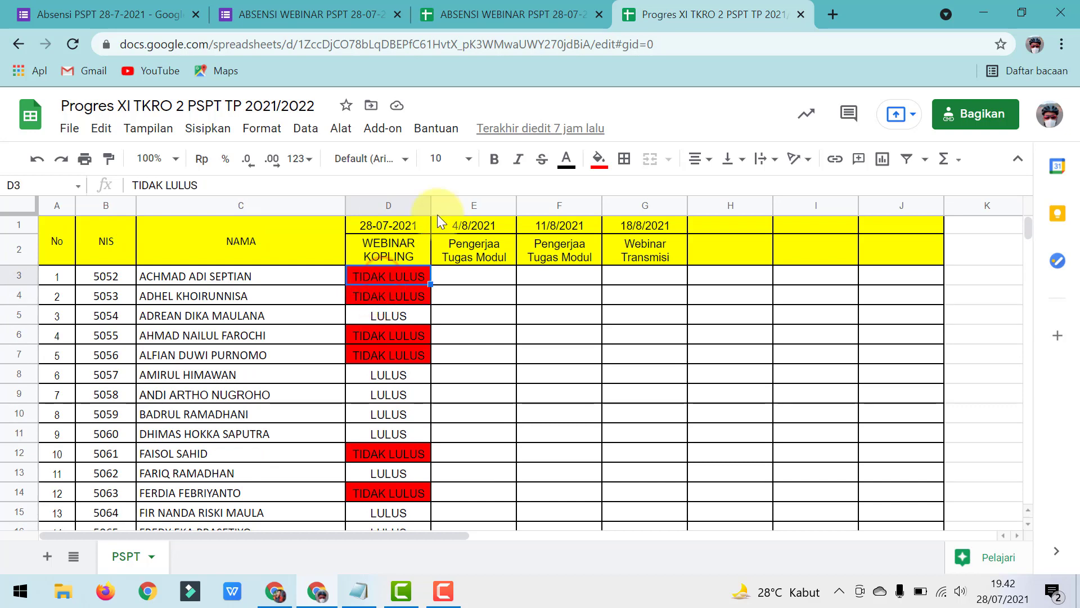
Step: Compare the webinar response spreadsheet with the statuses in the Progres XI TKRO 2 sheet, checking the whole student list
{"action": "left_click", "coordinate": [495, 7]}
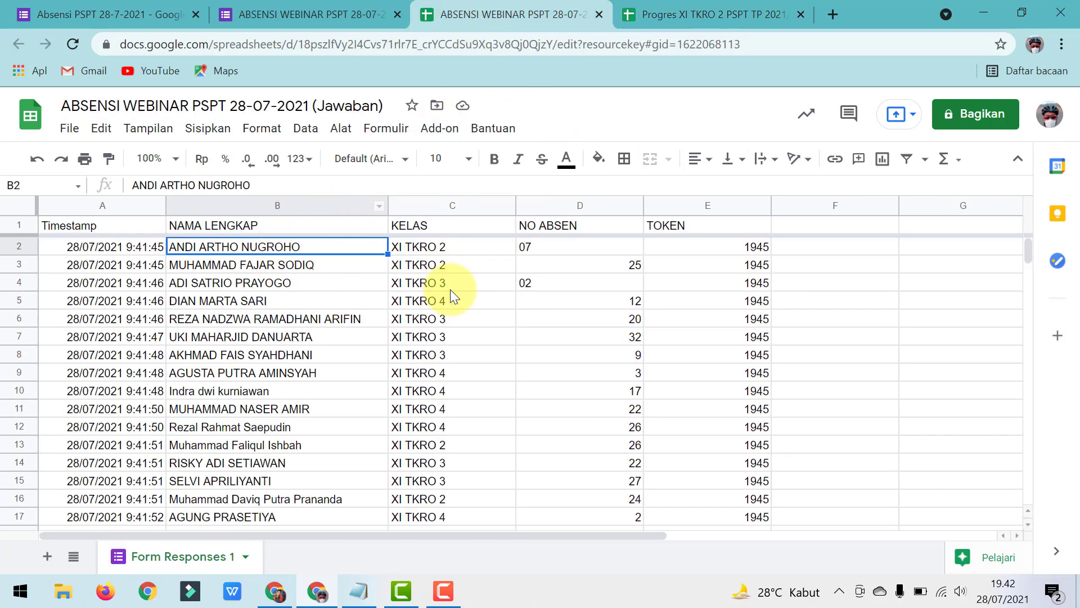
{"action": "left_click", "coordinate": [683, 11]}
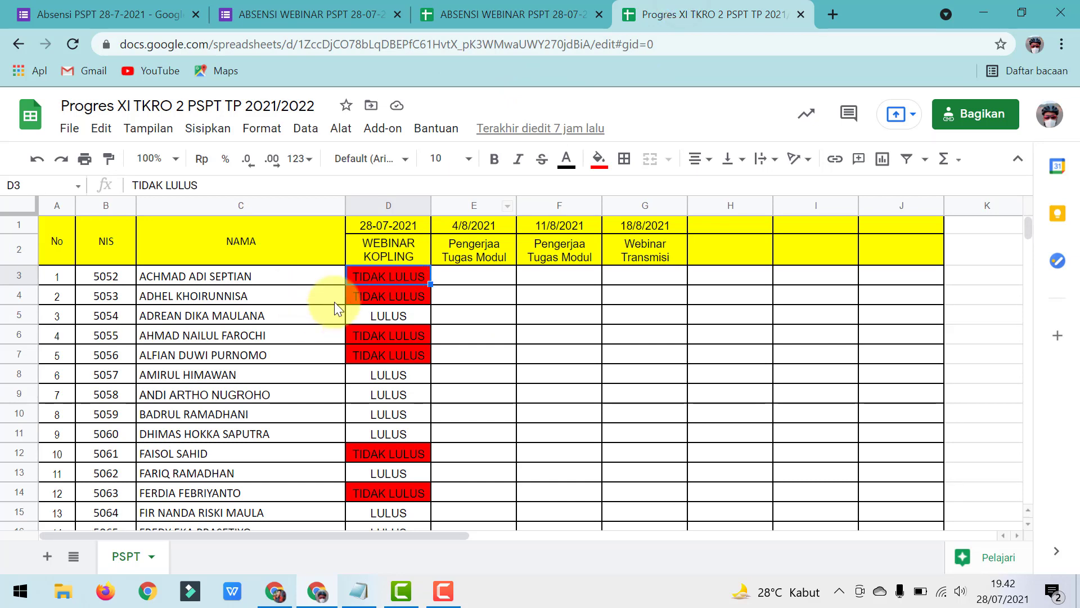
{"action": "left_click", "coordinate": [494, 7]}
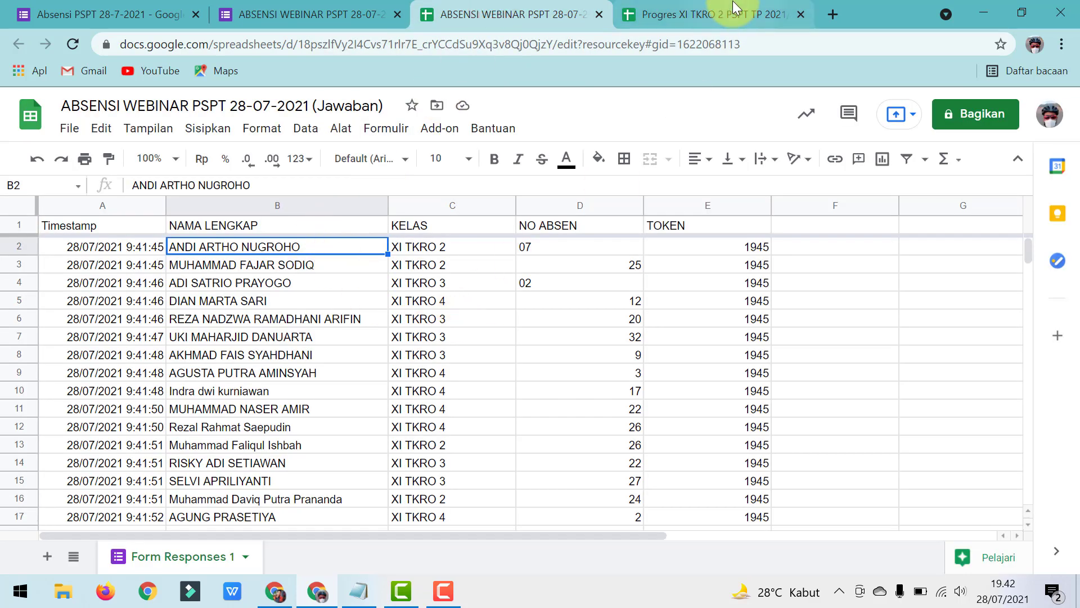
{"action": "left_click", "coordinate": [734, 7]}
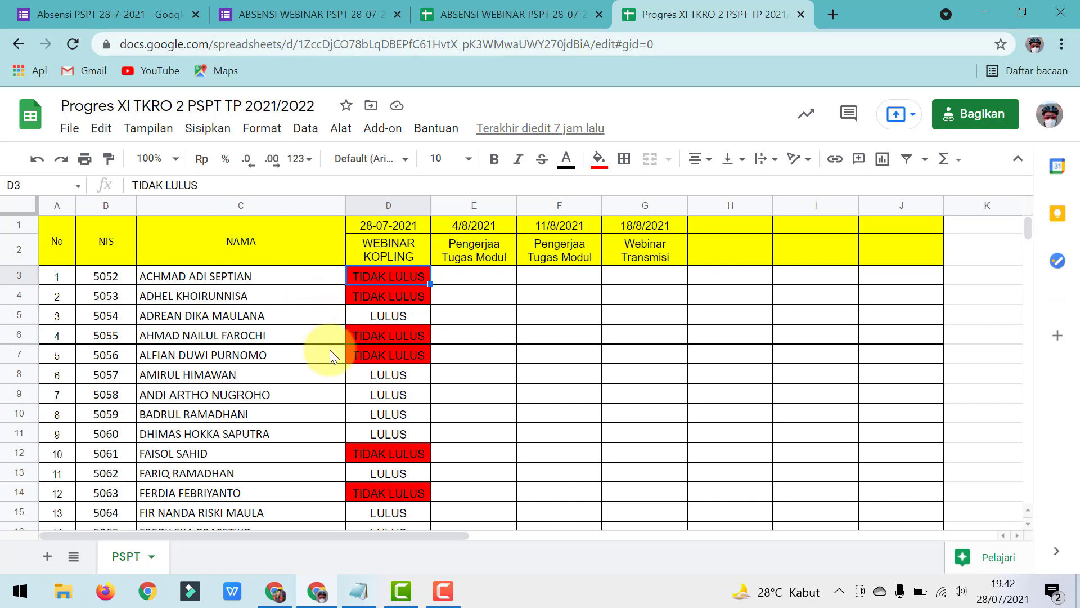
{"action": "left_click", "coordinate": [529, 14]}
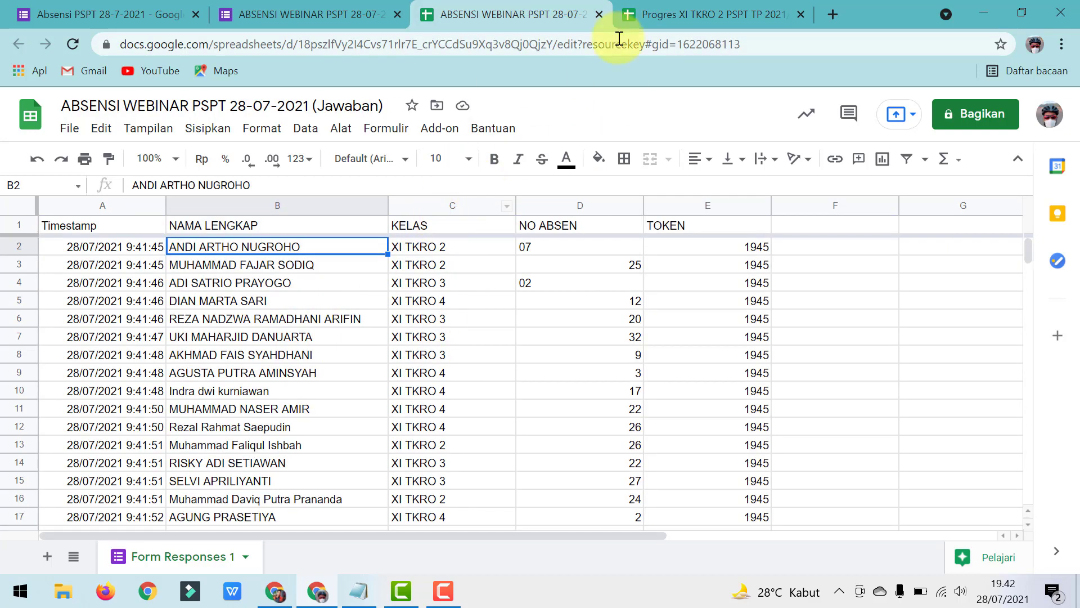
{"action": "left_click", "coordinate": [647, 13]}
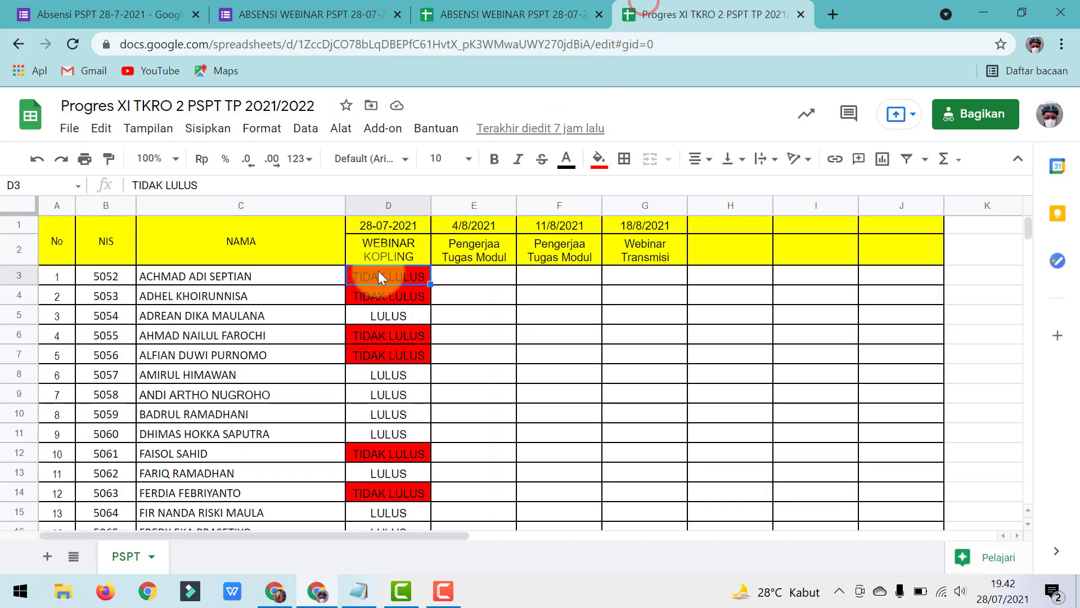
{"action": "scroll", "coordinate": [346, 373], "scroll_direction": "down", "scroll_amount": 7}
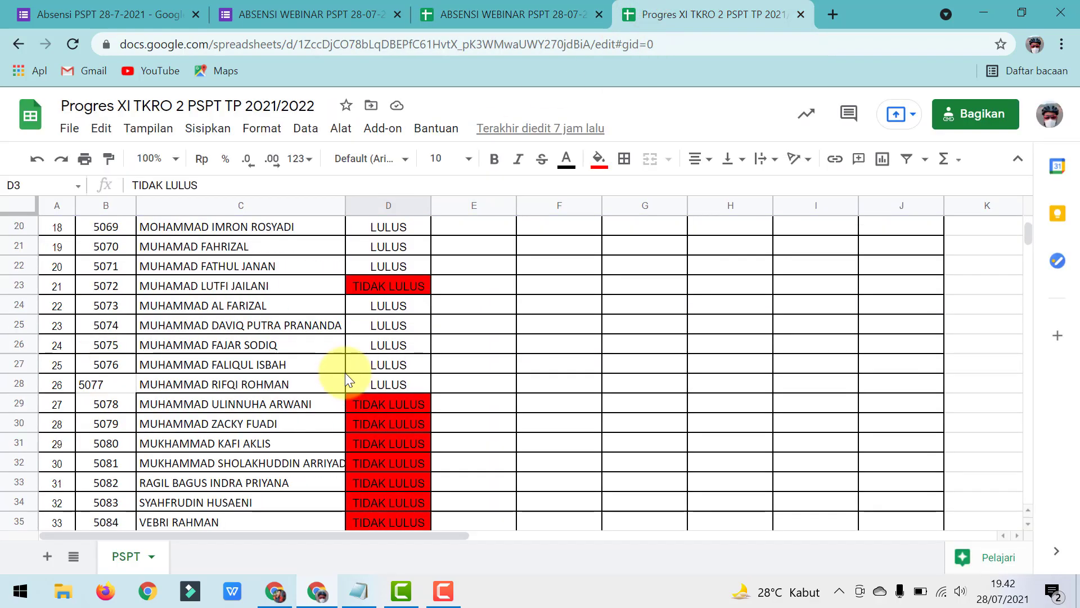
{"action": "scroll", "coordinate": [345, 373], "scroll_direction": "up", "scroll_amount": 7}
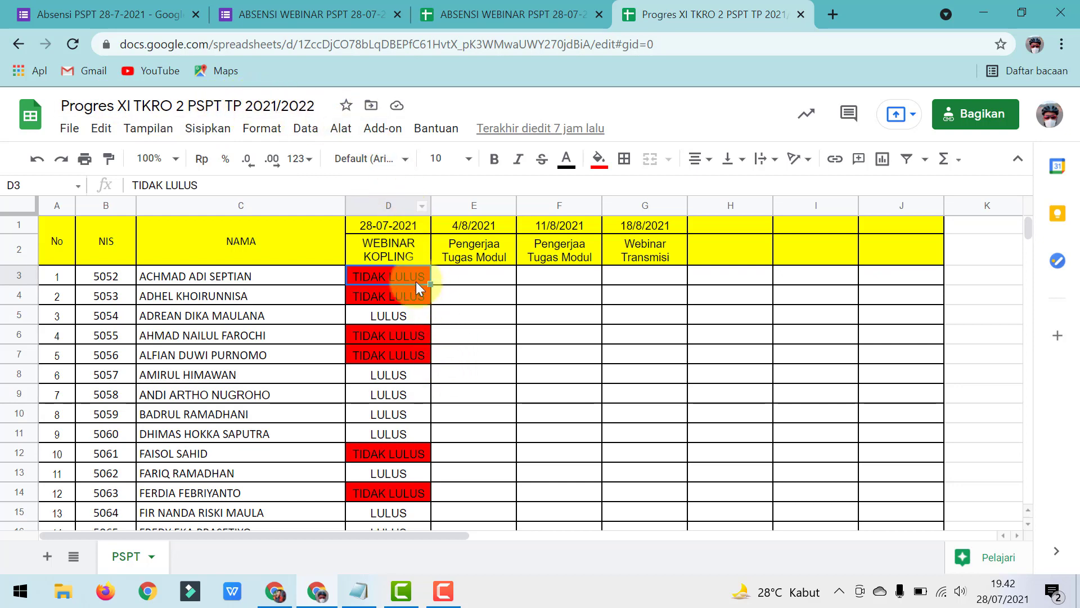
Step: Open the spreadsheet Progres Siswa XII TKJ 1 AIJ from the Google Sheets file list
{"action": "left_click", "coordinate": [465, 366]}
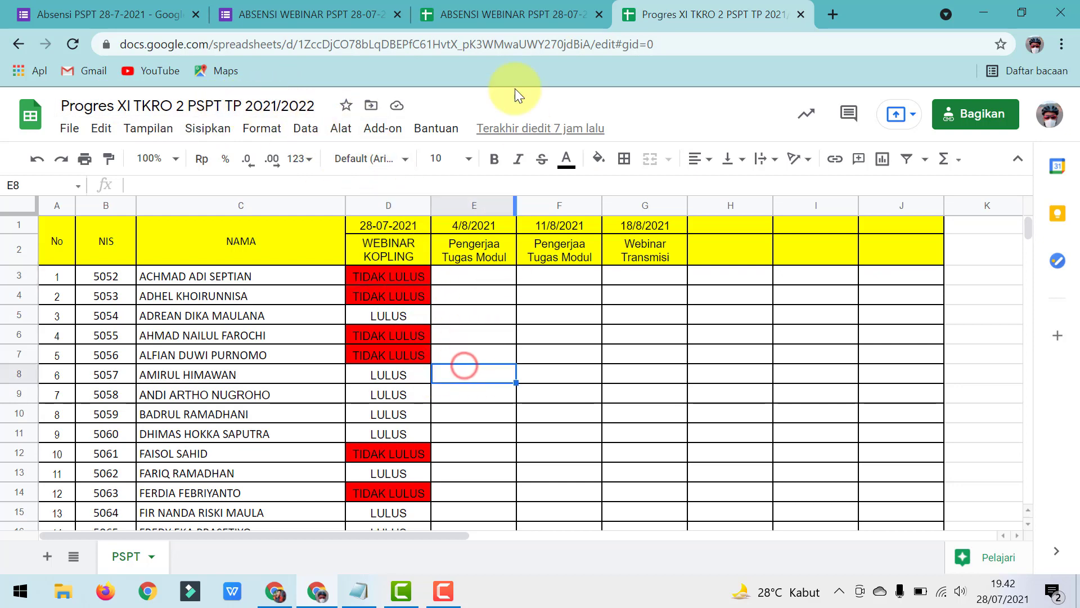
{"action": "left_click", "coordinate": [32, 119]}
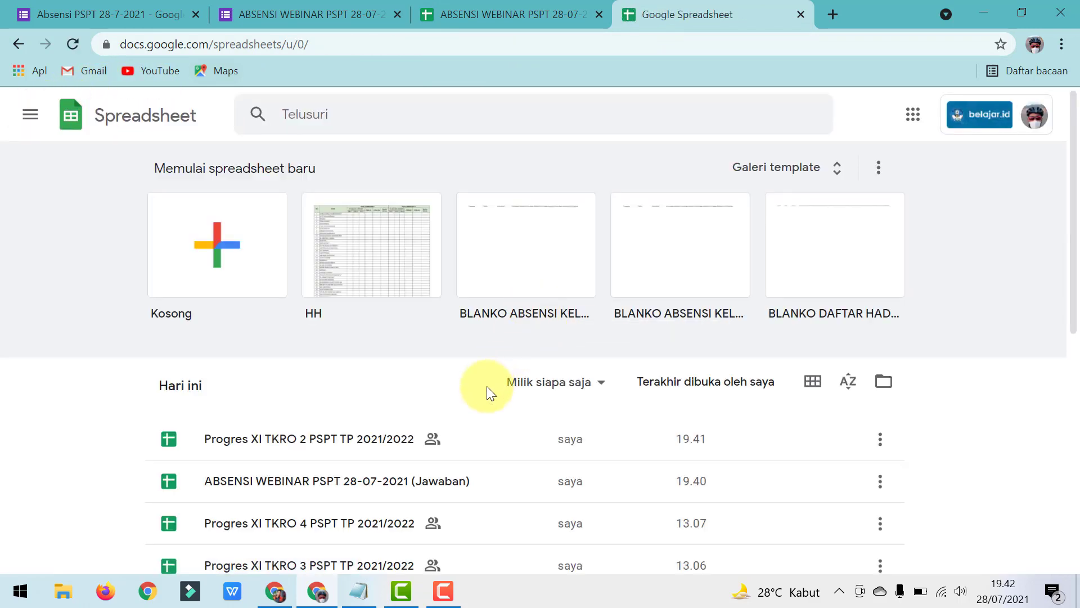
{"action": "scroll", "coordinate": [472, 429], "scroll_direction": "down", "scroll_amount": 3}
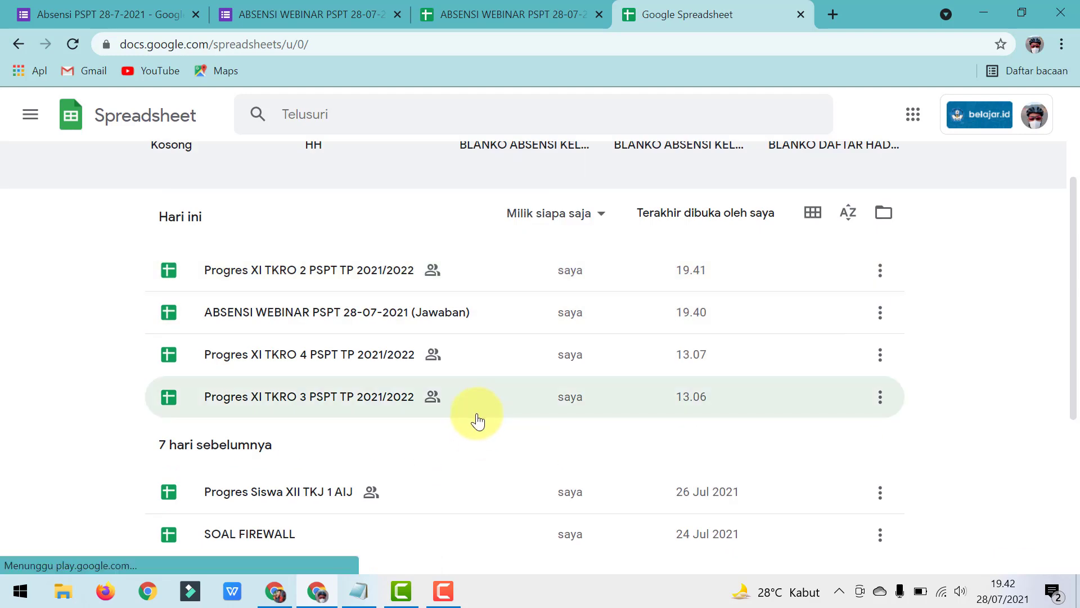
{"action": "scroll", "coordinate": [477, 421], "scroll_direction": "down", "scroll_amount": 2}
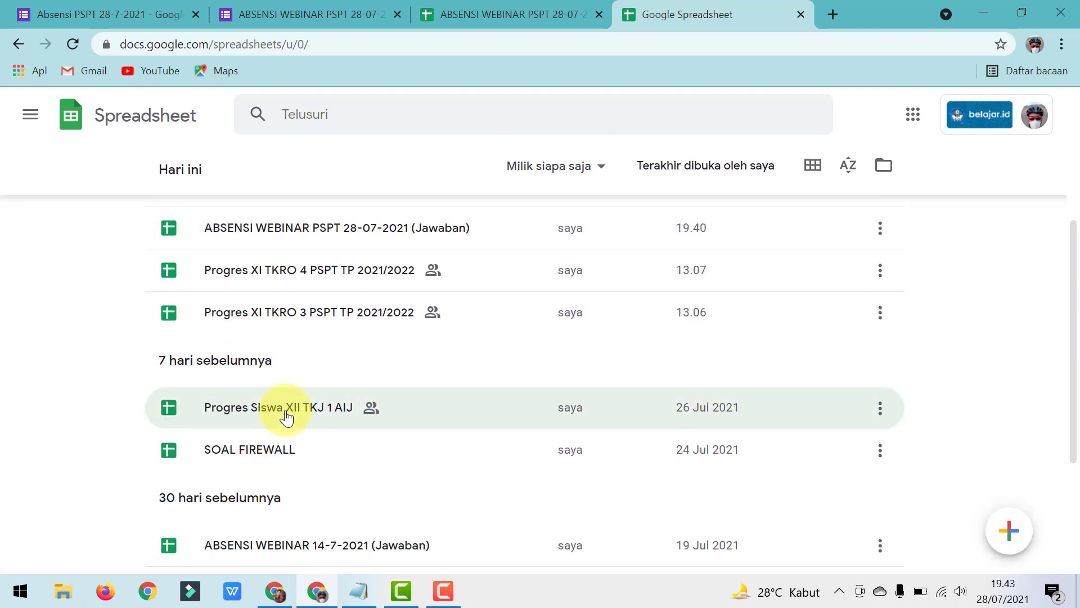
{"action": "left_click", "coordinate": [287, 417]}
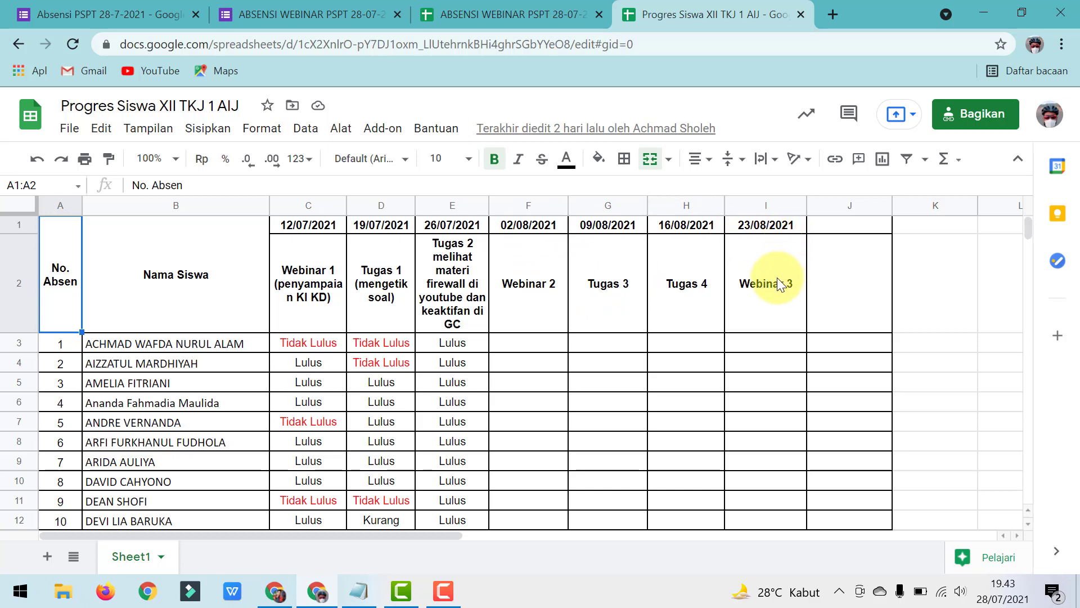
Step: Examine the Webinar 2, Tugas 3 and Tugas 4 columns and the whole student list with its Lulus and Tidak Lulus statuses
{"action": "left_click", "coordinate": [542, 339]}
{"action": "left_click", "coordinate": [533, 310]}
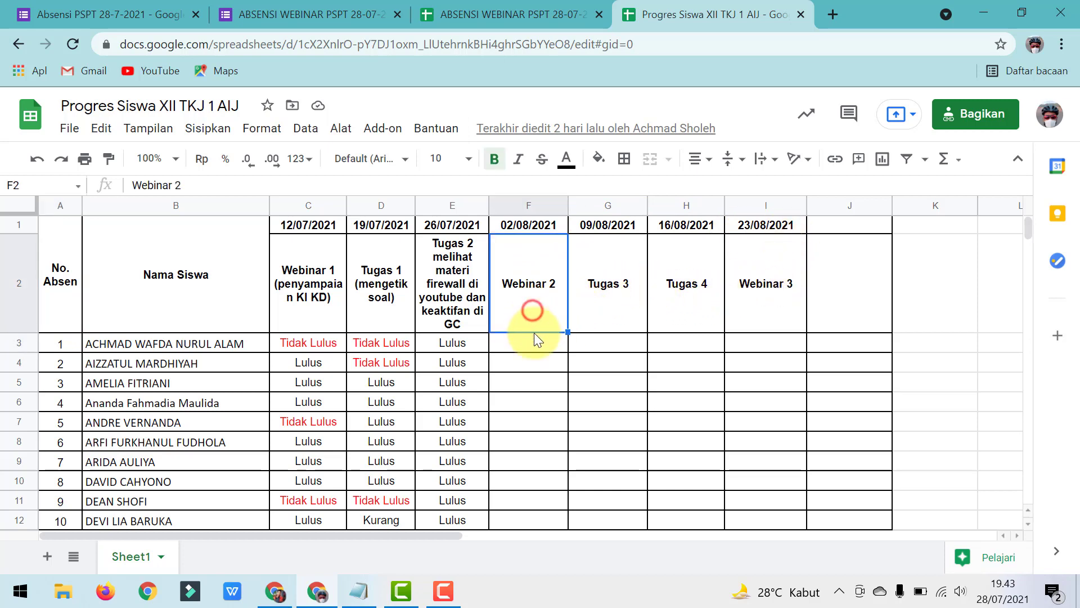
{"action": "left_click", "coordinate": [537, 346]}
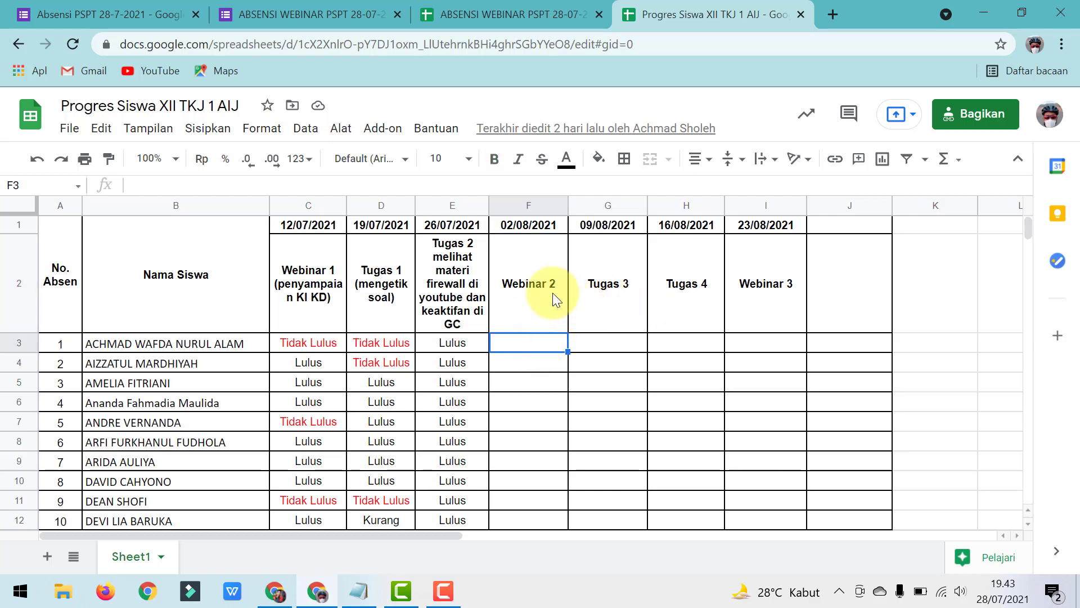
{"action": "left_click", "coordinate": [620, 282]}
{"action": "left_click", "coordinate": [697, 288]}
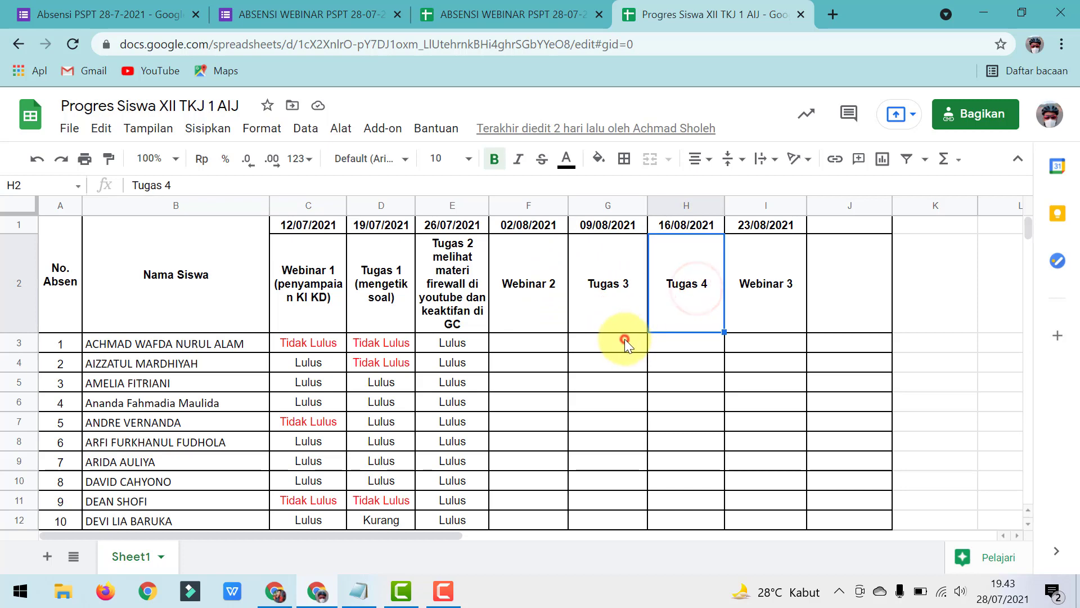
{"action": "left_click", "coordinate": [625, 338]}
{"action": "left_click", "coordinate": [544, 341]}
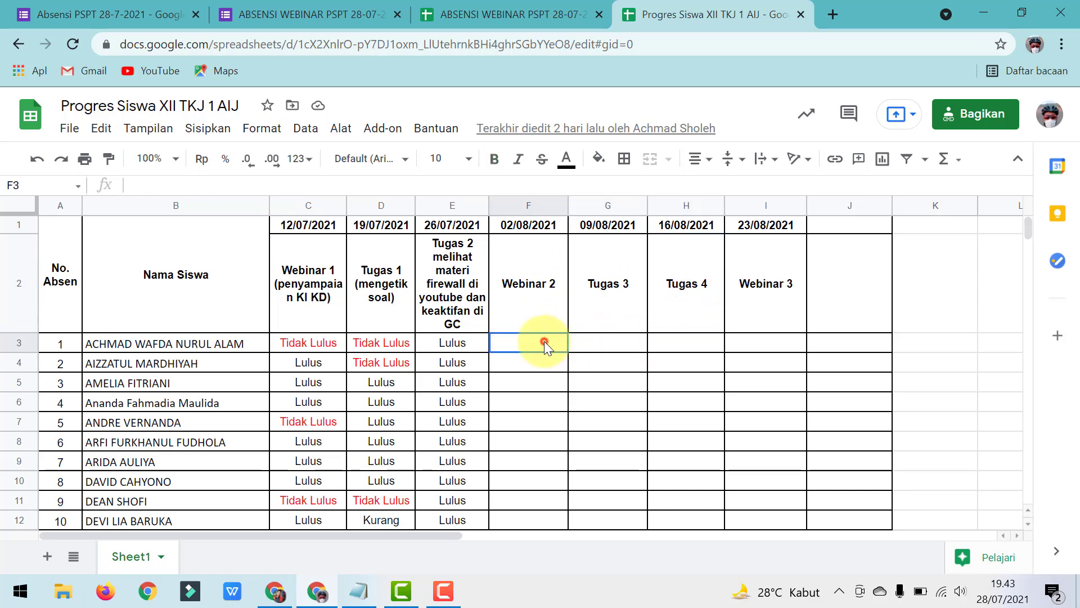
{"action": "left_click", "coordinate": [601, 346]}
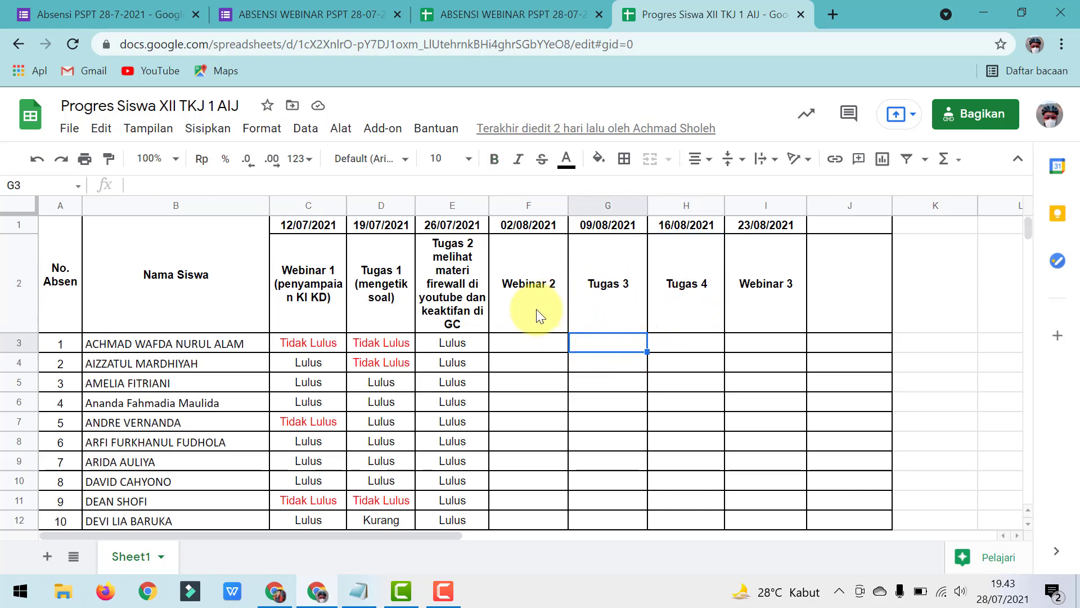
{"action": "left_click", "coordinate": [526, 343]}
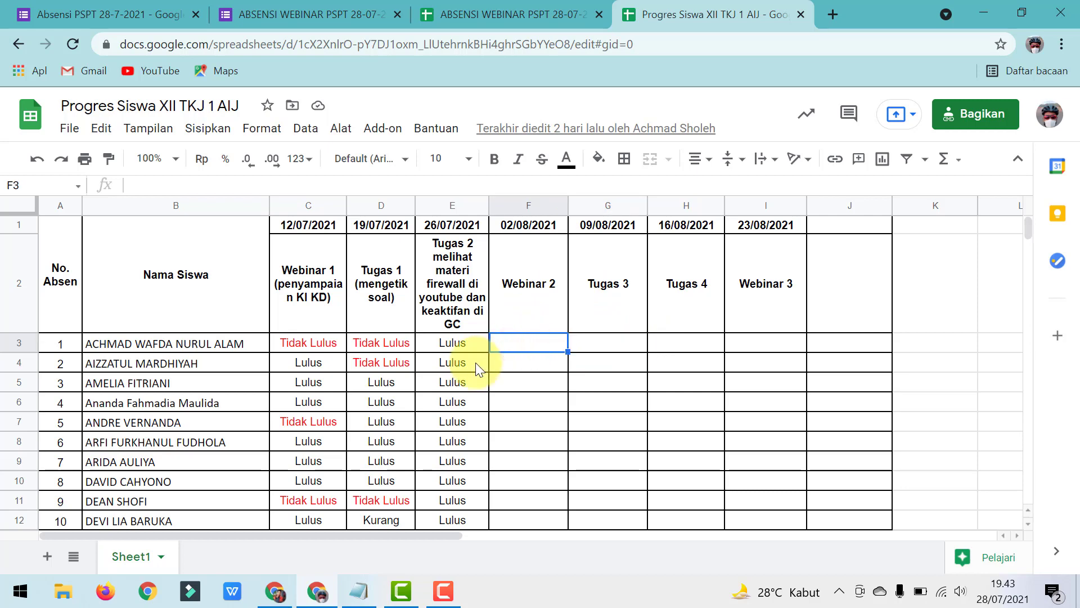
{"action": "scroll", "coordinate": [475, 362], "scroll_direction": "down", "scroll_amount": 7}
{"action": "scroll", "coordinate": [475, 362], "scroll_direction": "down", "scroll_amount": 4}
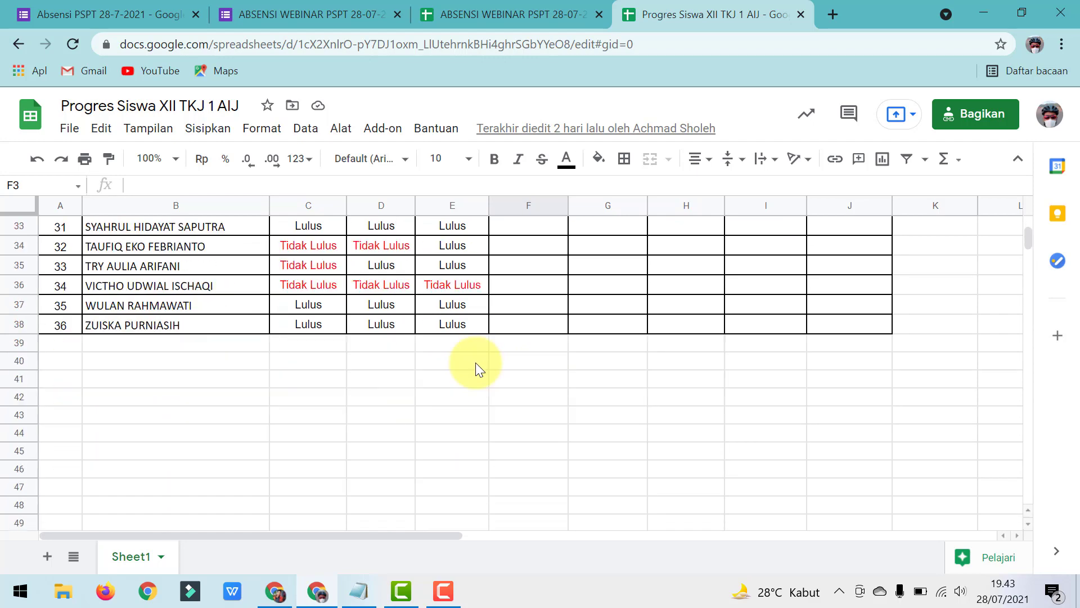
{"action": "scroll", "coordinate": [475, 362], "scroll_direction": "up", "scroll_amount": 10}
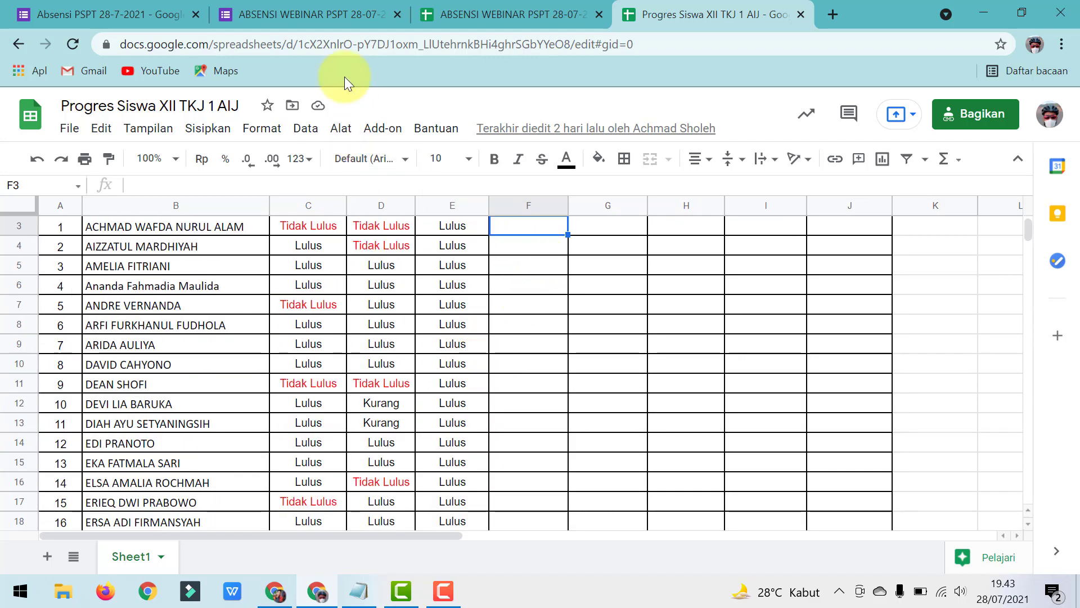
Step: Open Google Calendar from the Google apps list in a new browser tab
{"action": "left_click", "coordinate": [312, 5]}
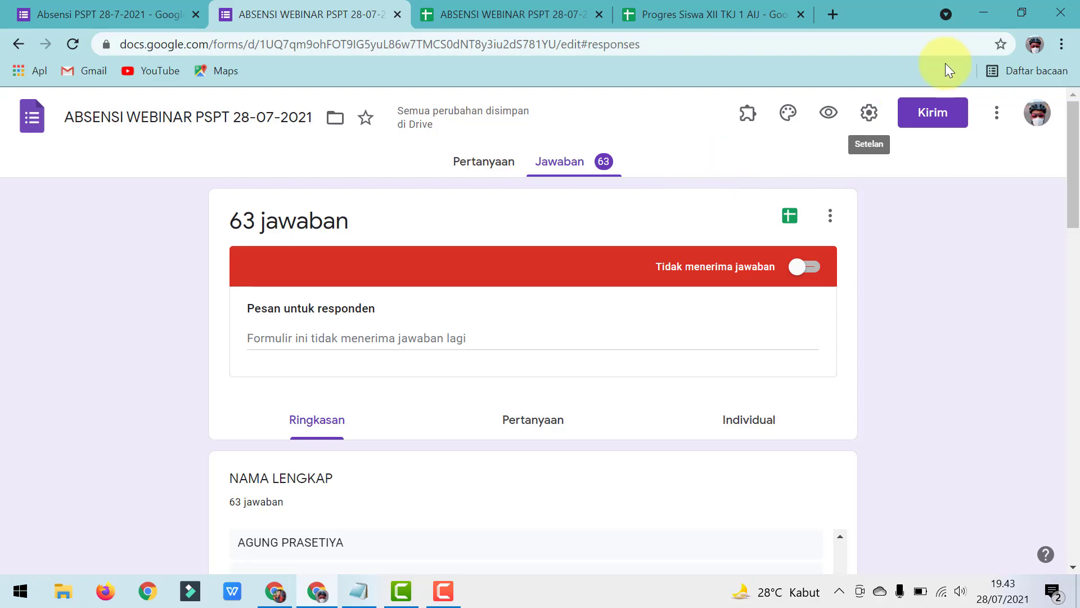
{"action": "left_click", "coordinate": [842, 11]}
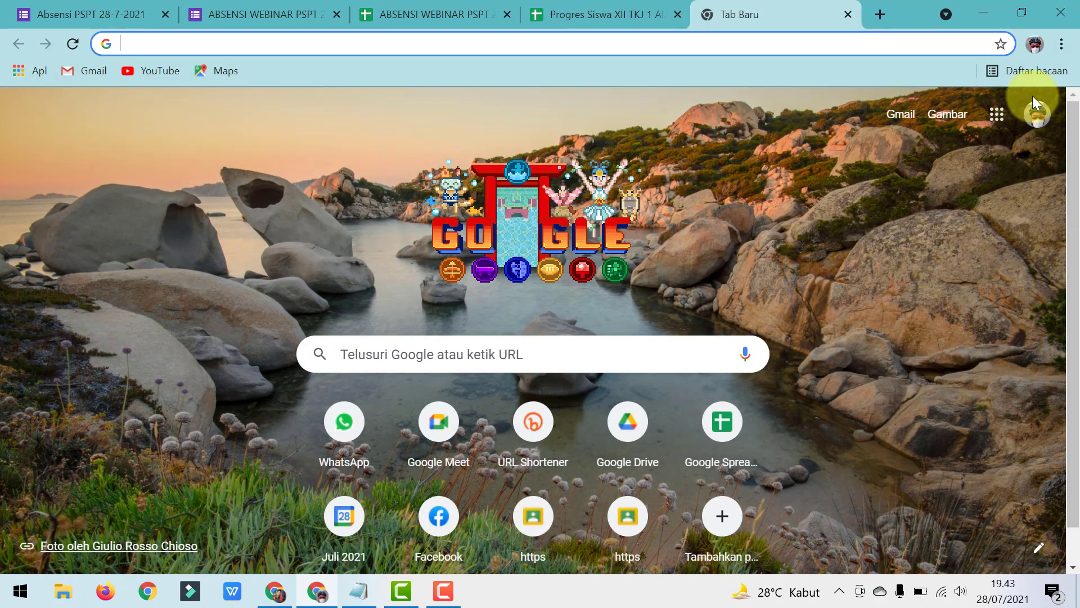
{"action": "left_click", "coordinate": [997, 114]}
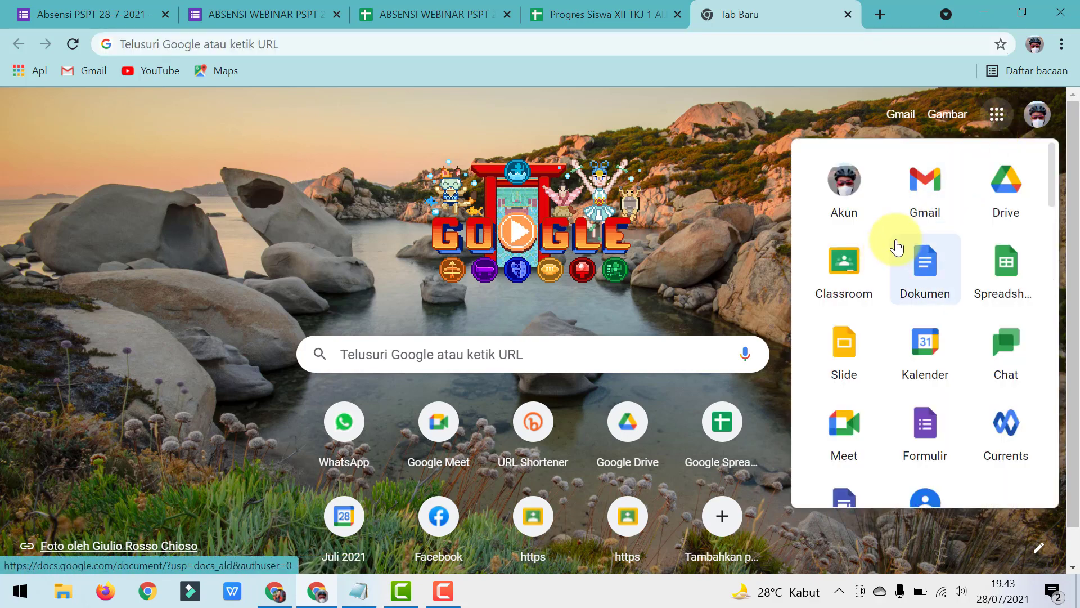
{"action": "scroll", "coordinate": [982, 357], "scroll_direction": "down", "scroll_amount": 8}
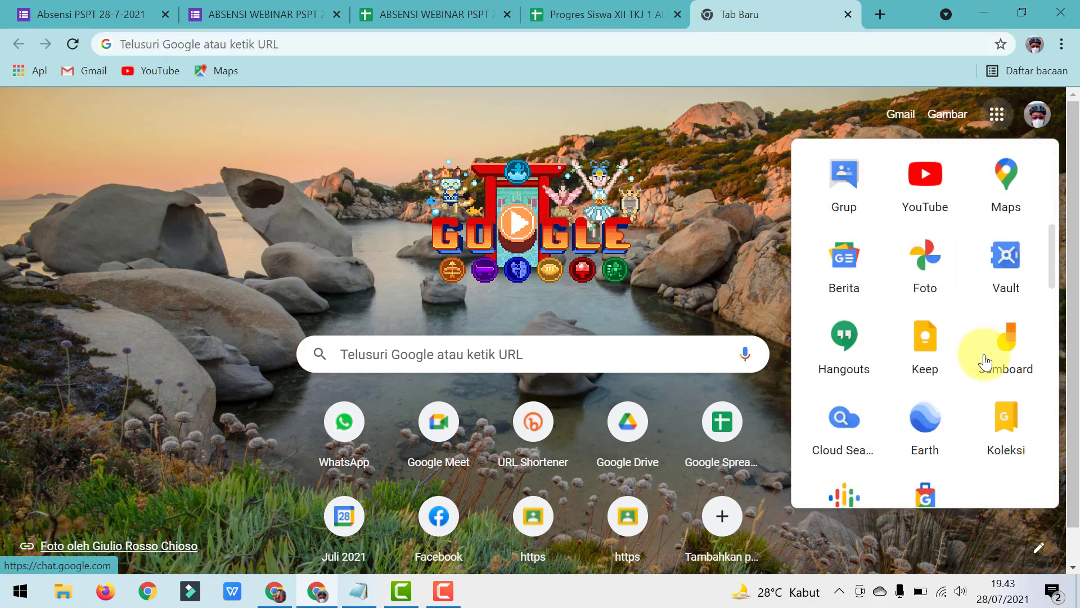
{"action": "scroll", "coordinate": [985, 360], "scroll_direction": "up", "scroll_amount": 3}
{"action": "left_click", "coordinate": [928, 348]}
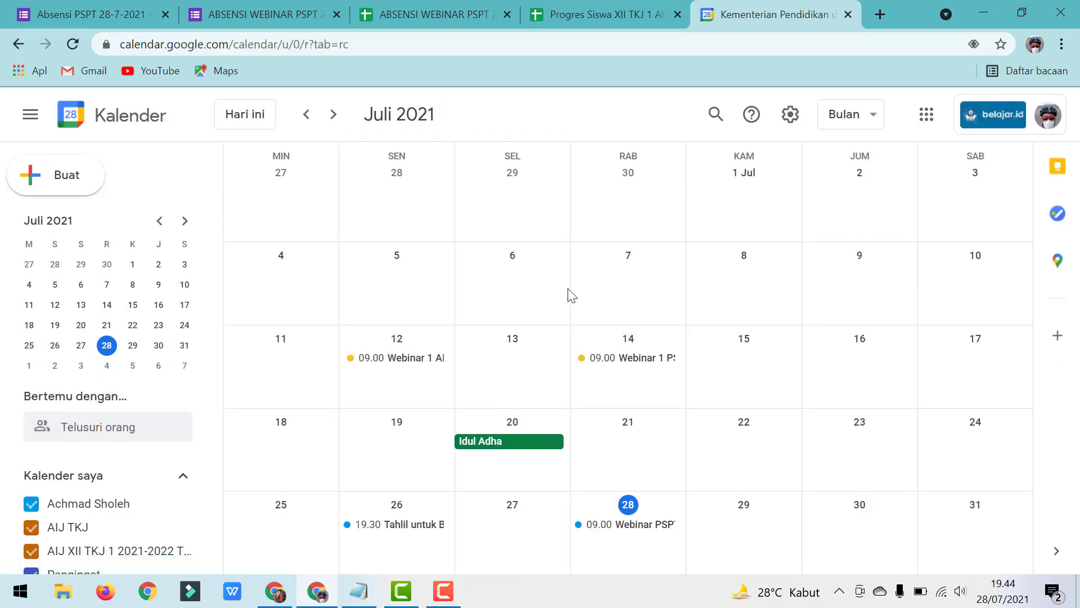
Step: Open the details of the Webinar PSPT - Kopling event on 28 July in the calendar
{"action": "left_click", "coordinate": [256, 12]}
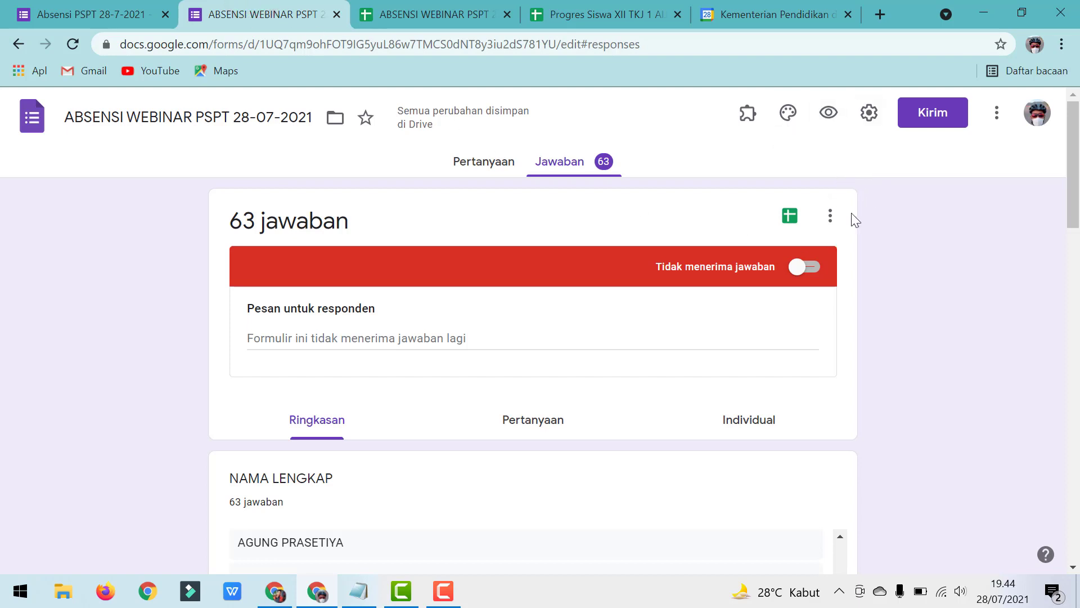
{"action": "left_click", "coordinate": [794, 10]}
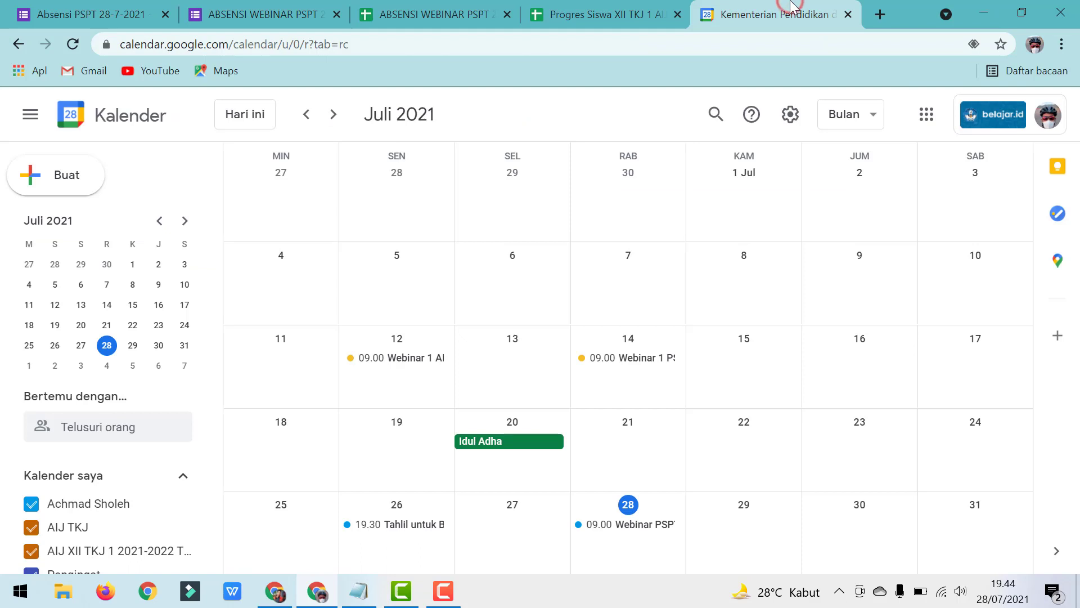
{"action": "left_click", "coordinate": [640, 525]}
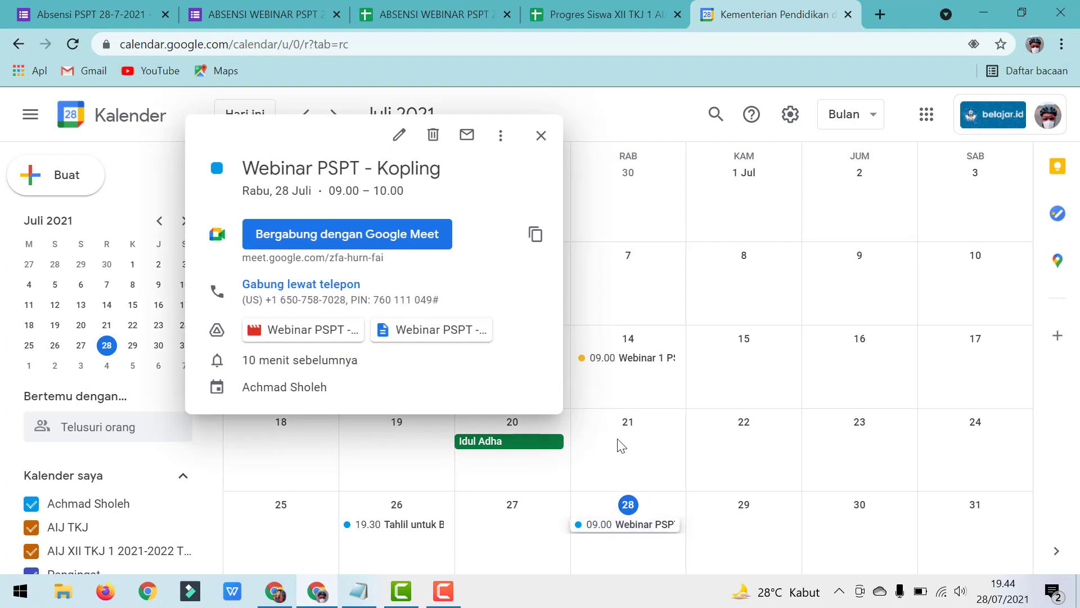
{"action": "left_click", "coordinate": [631, 518]}
{"action": "left_click", "coordinate": [632, 526]}
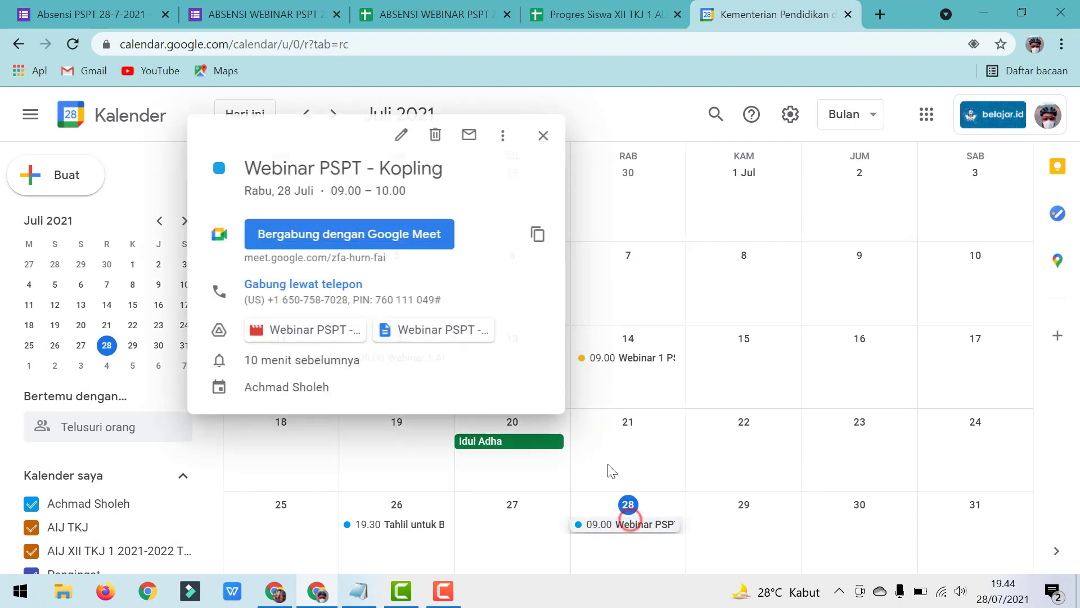
Step: Join the event's Google Meet call with the microphone and camera turned off
{"action": "left_click", "coordinate": [393, 236]}
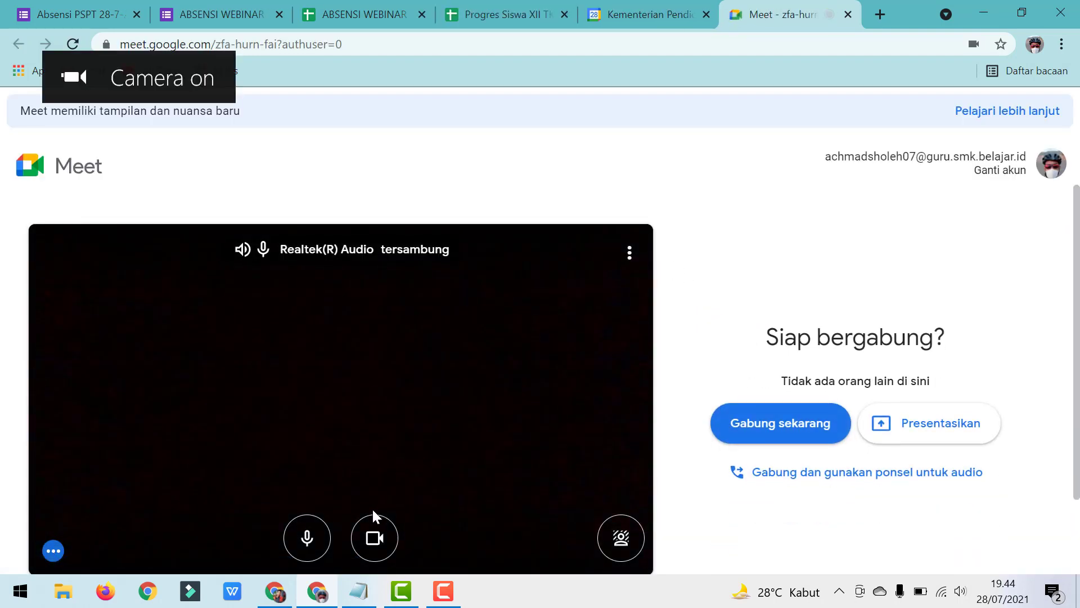
{"action": "left_click", "coordinate": [307, 537]}
{"action": "left_click", "coordinate": [375, 540]}
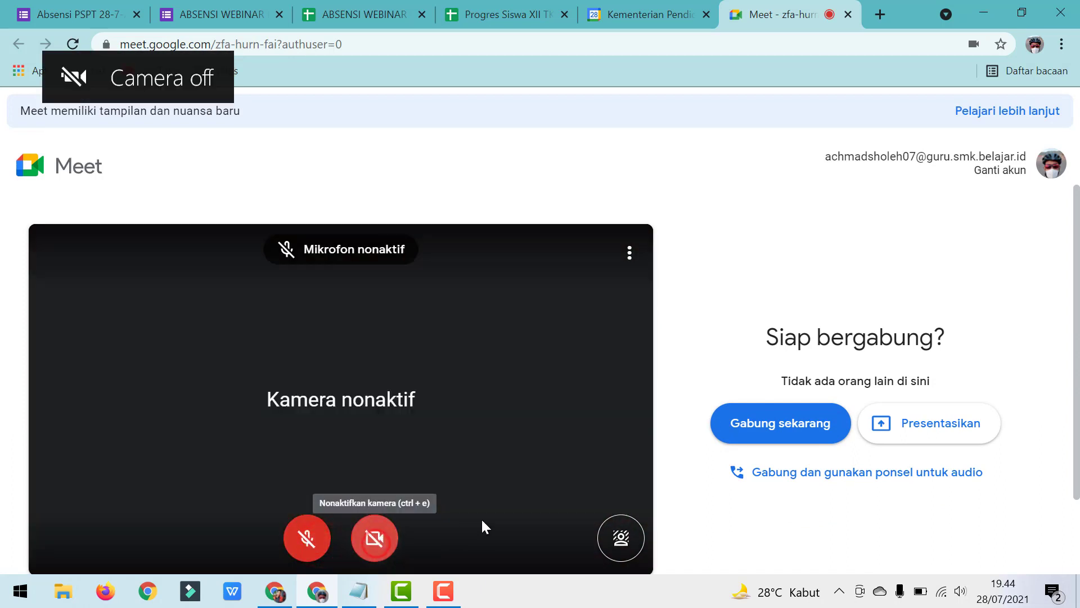
{"action": "left_click", "coordinate": [767, 424]}
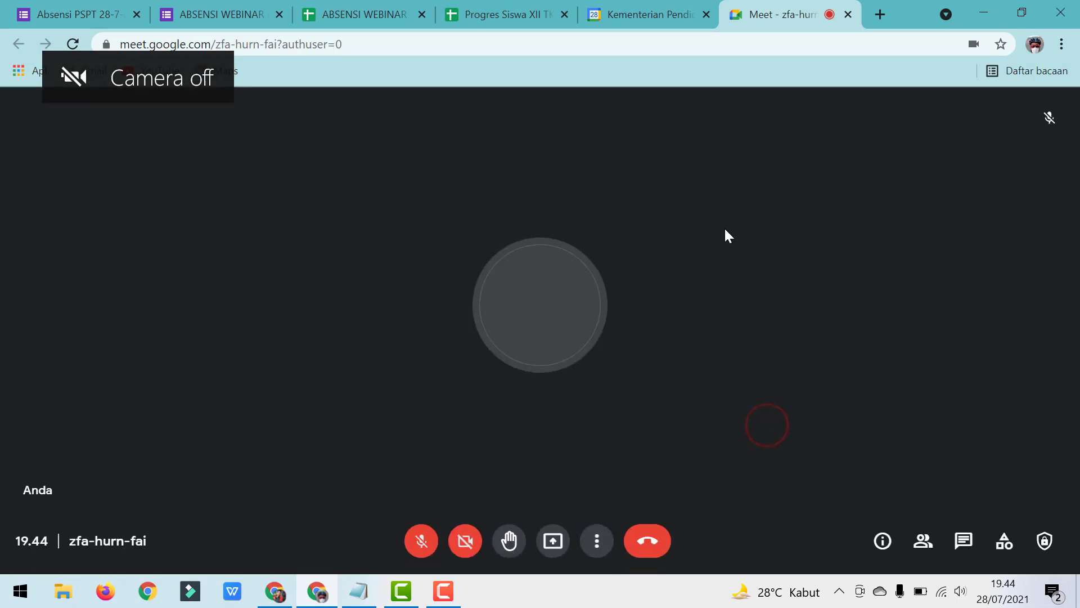
{"action": "left_click", "coordinate": [964, 541]}
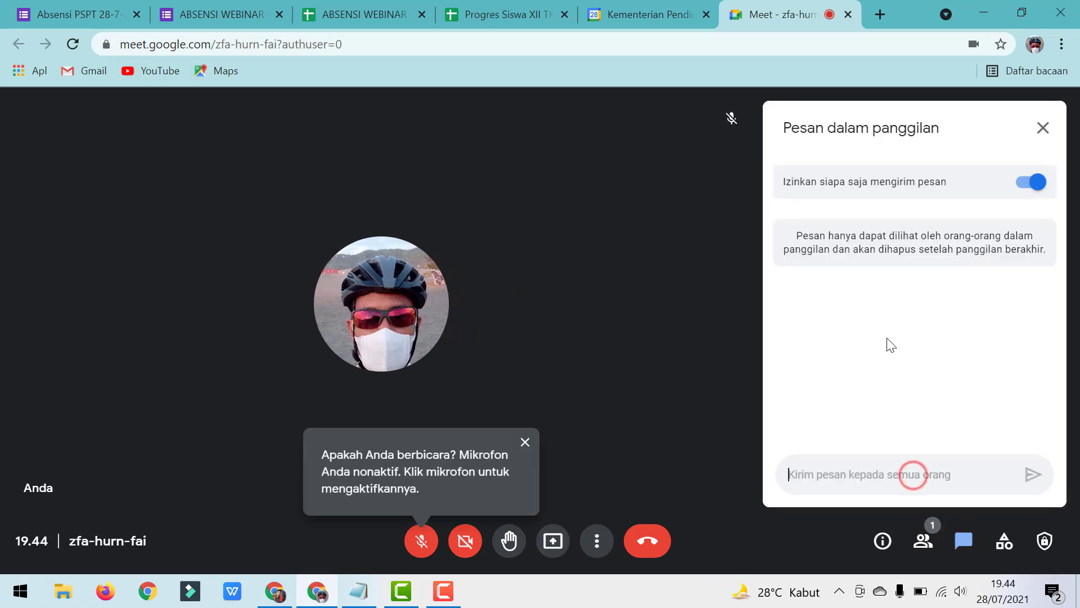
{"action": "left_click", "coordinate": [836, 468]}
{"action": "left_click", "coordinate": [963, 542]}
{"action": "left_click", "coordinate": [964, 541]}
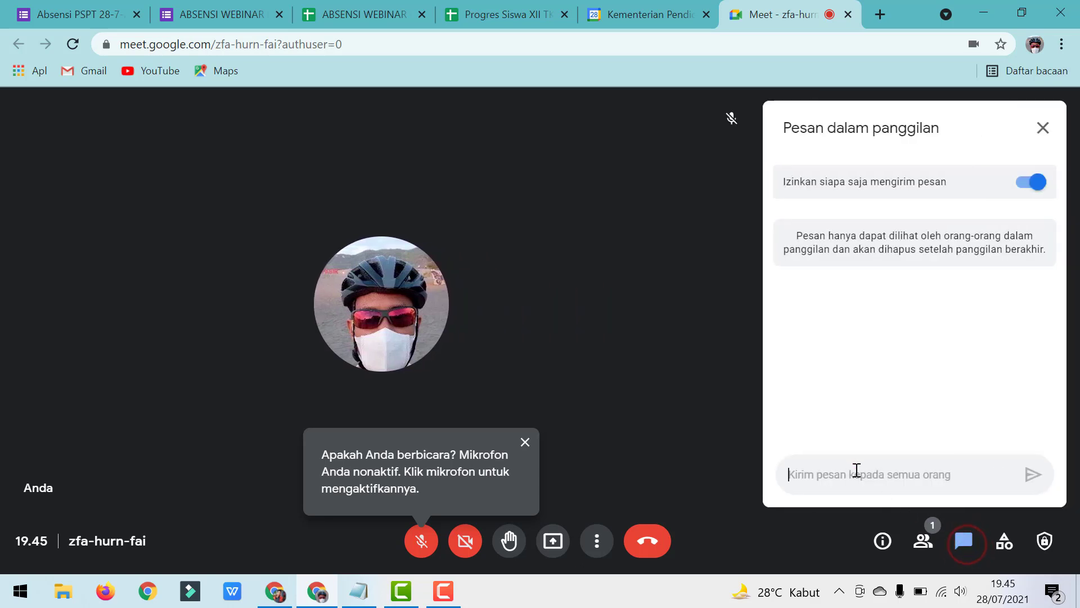
{"action": "key", "text": "Caps_Lock"}
{"action": "key", "text": "Caps_Lock"}
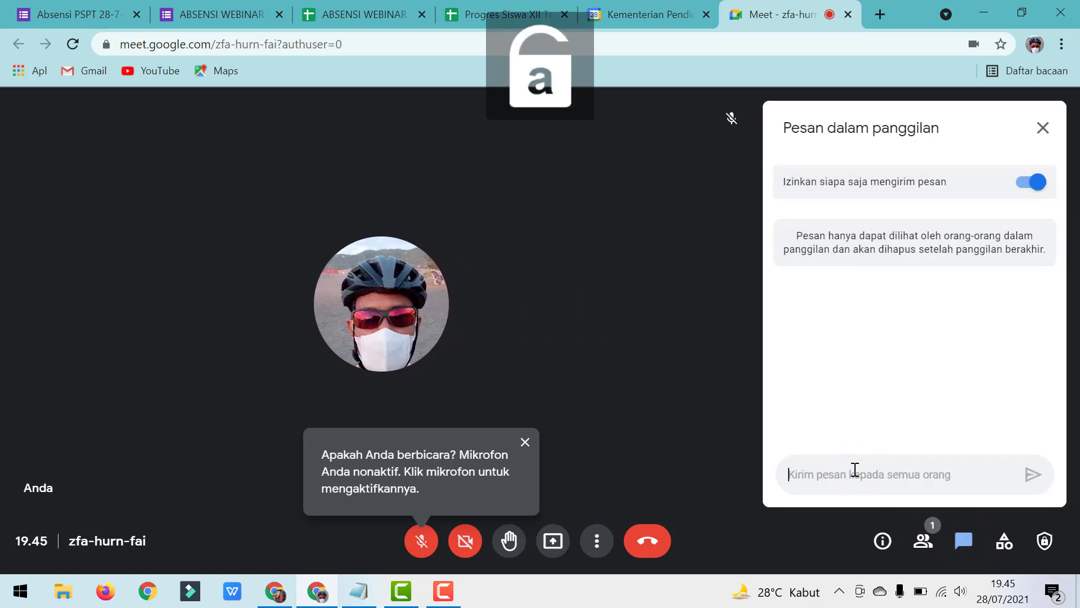
{"action": "type", "text": "https://forms.gle/4P4Cy7PrMjiFhMBMA"}
{"action": "left_click", "coordinate": [1033, 476]}
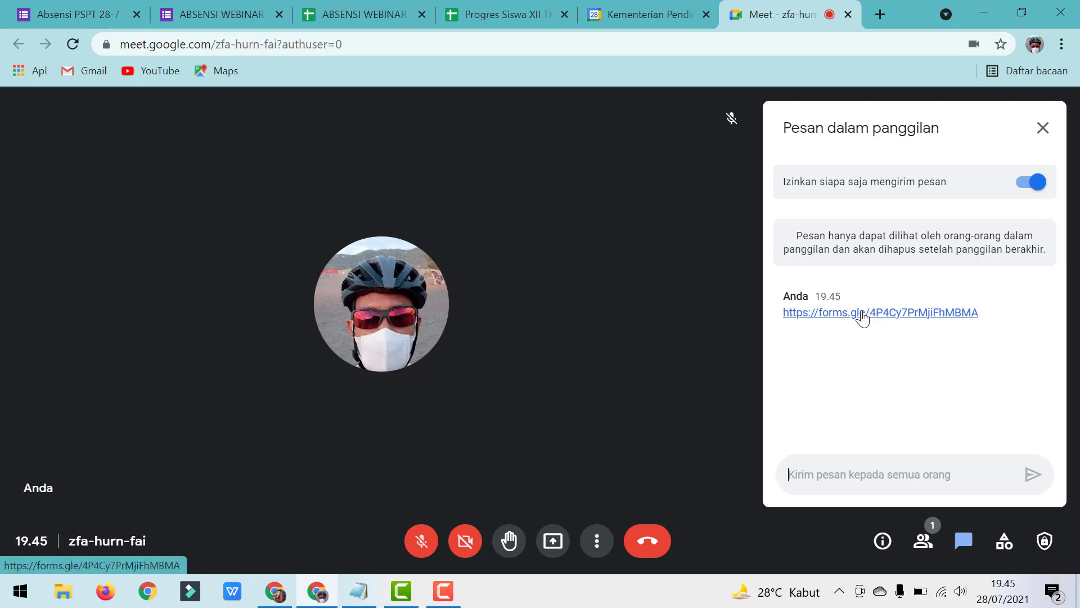
Step: Review the Absensi PSPT 28-7-2021 form's questions down to TOKEN and return to the Google Meet call
{"action": "left_click", "coordinate": [228, 14]}
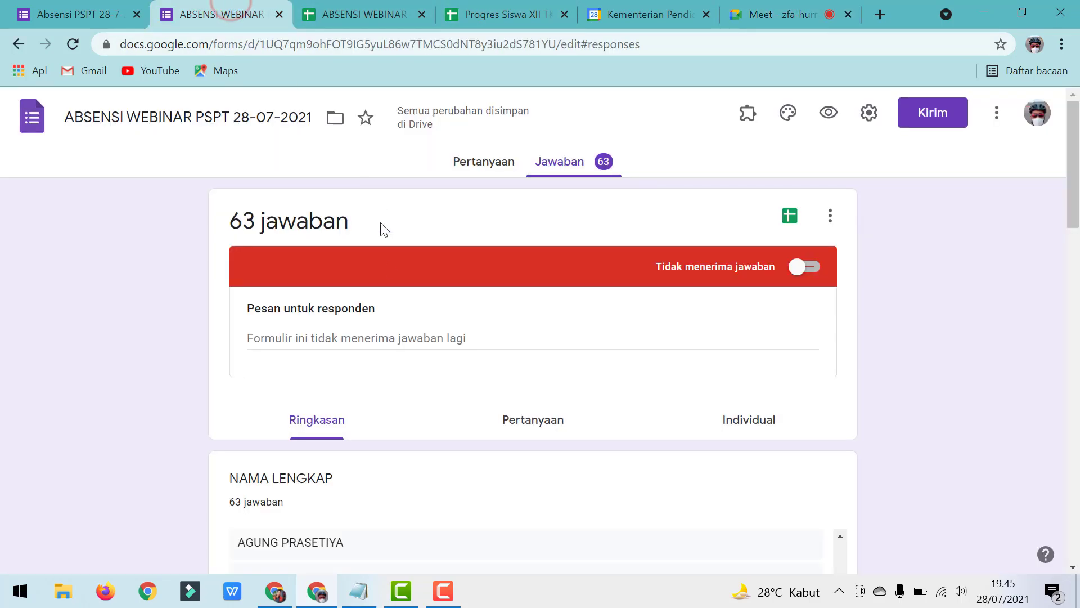
{"action": "left_click", "coordinate": [93, 13]}
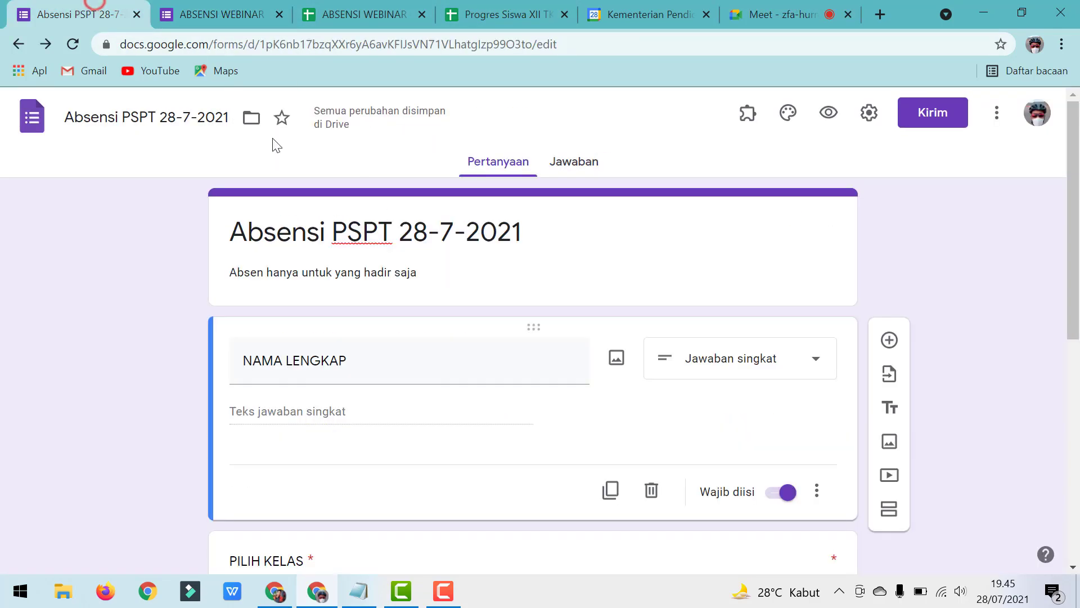
{"action": "scroll", "coordinate": [289, 398], "scroll_direction": "down", "scroll_amount": 7}
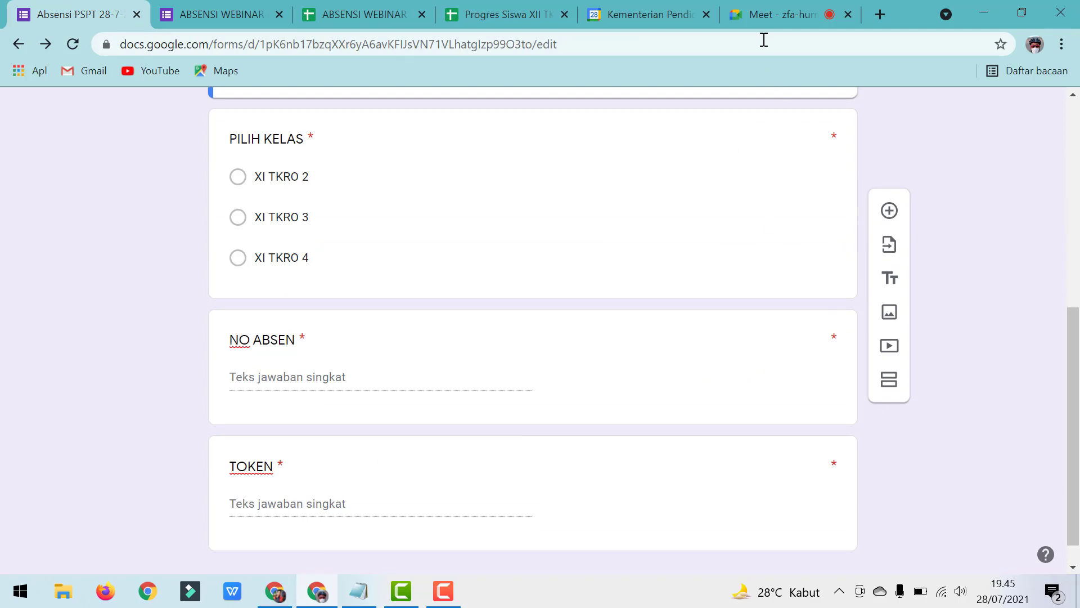
{"action": "left_click", "coordinate": [765, 15]}
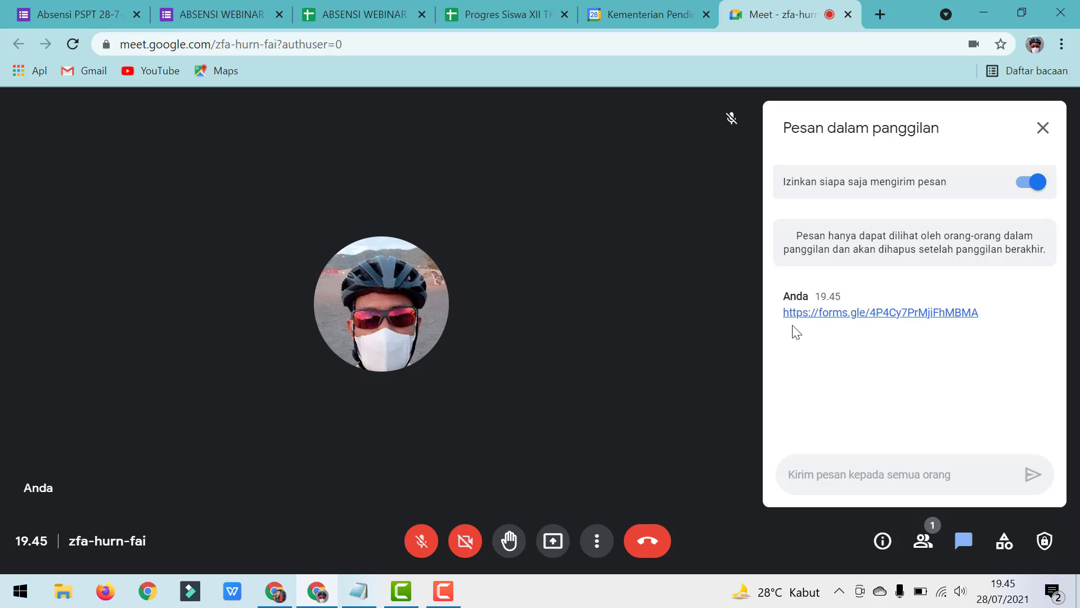
Step: Switch back to the ABSENSI WEBINAR PSPT 28-07-2021 (Jawaban) response spreadsheet
{"action": "left_click", "coordinate": [386, 6]}
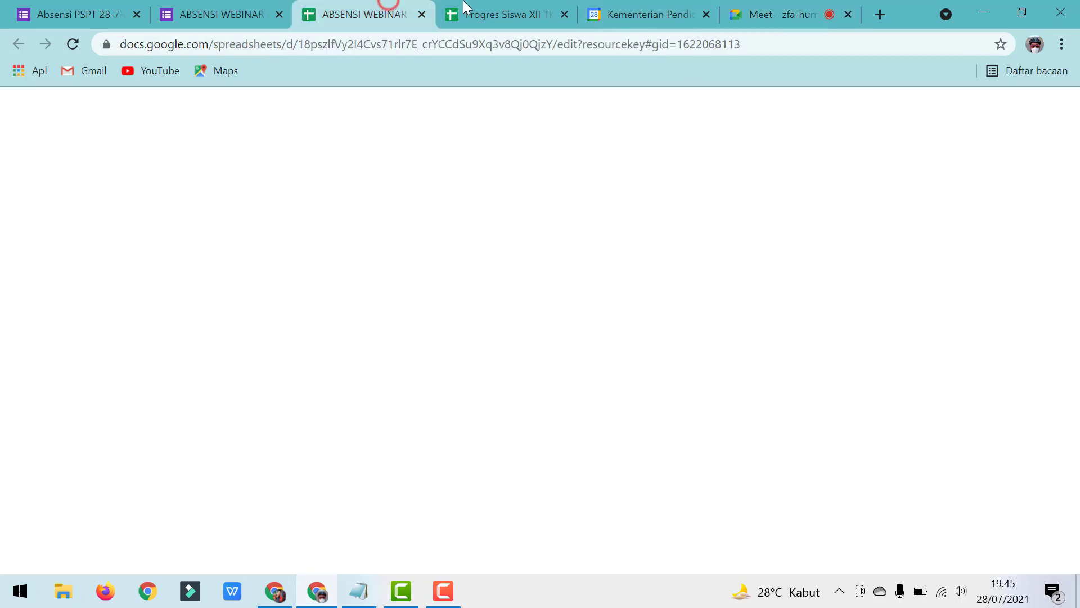
{"action": "left_click", "coordinate": [469, 6]}
{"action": "left_click", "coordinate": [407, 12]}
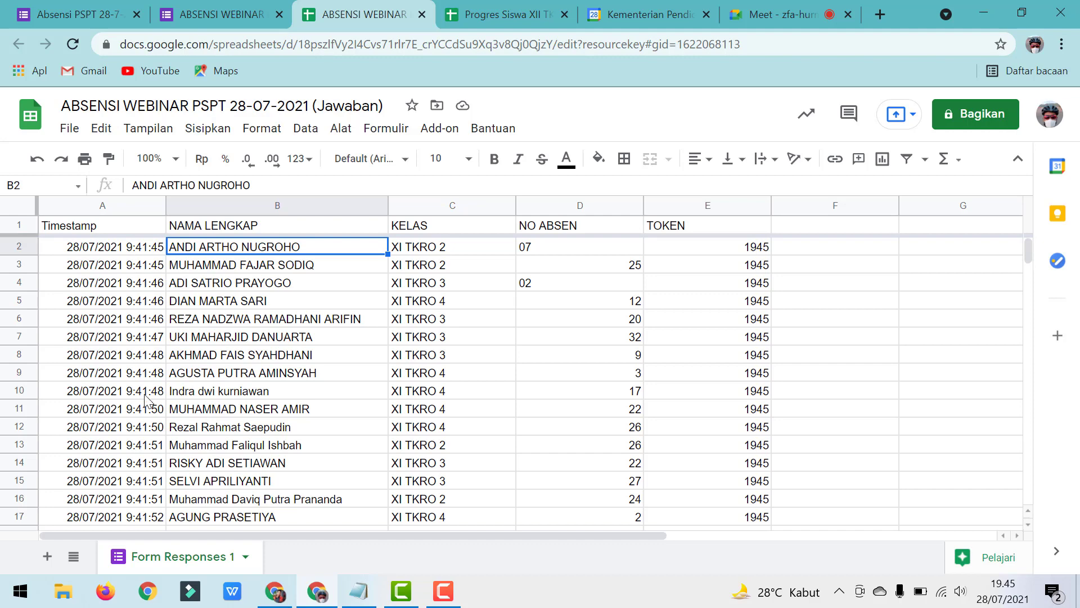
Step: Look through the webinar attendance responses and return to the form link posted in the Google Meet in-call chat
{"action": "scroll", "coordinate": [152, 430], "scroll_direction": "down", "scroll_amount": 1}
{"action": "scroll", "coordinate": [150, 425], "scroll_direction": "down", "scroll_amount": 4}
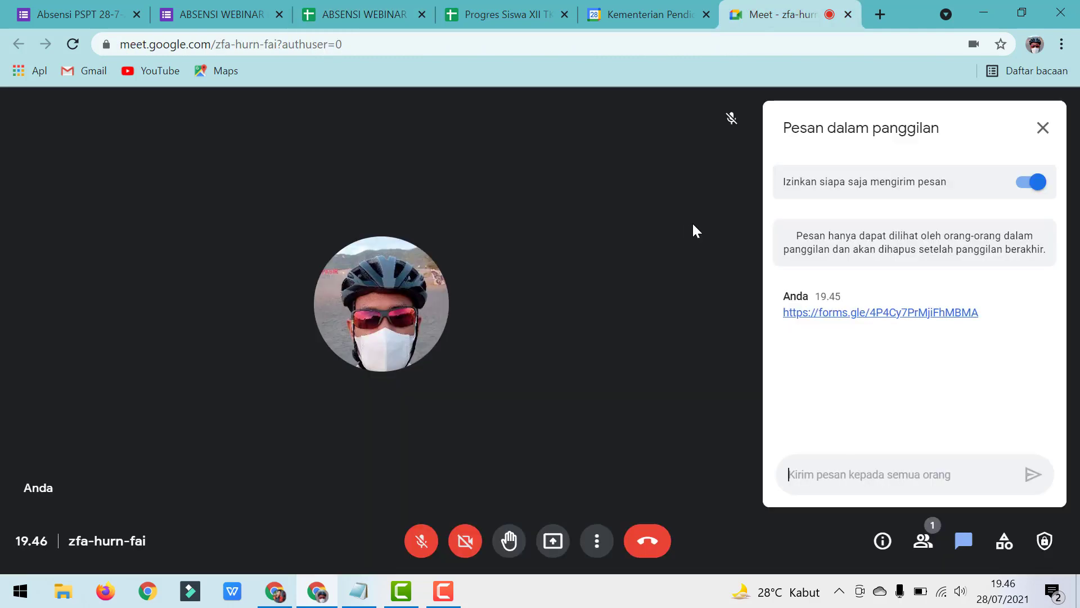
{"action": "left_click", "coordinate": [849, 472]}
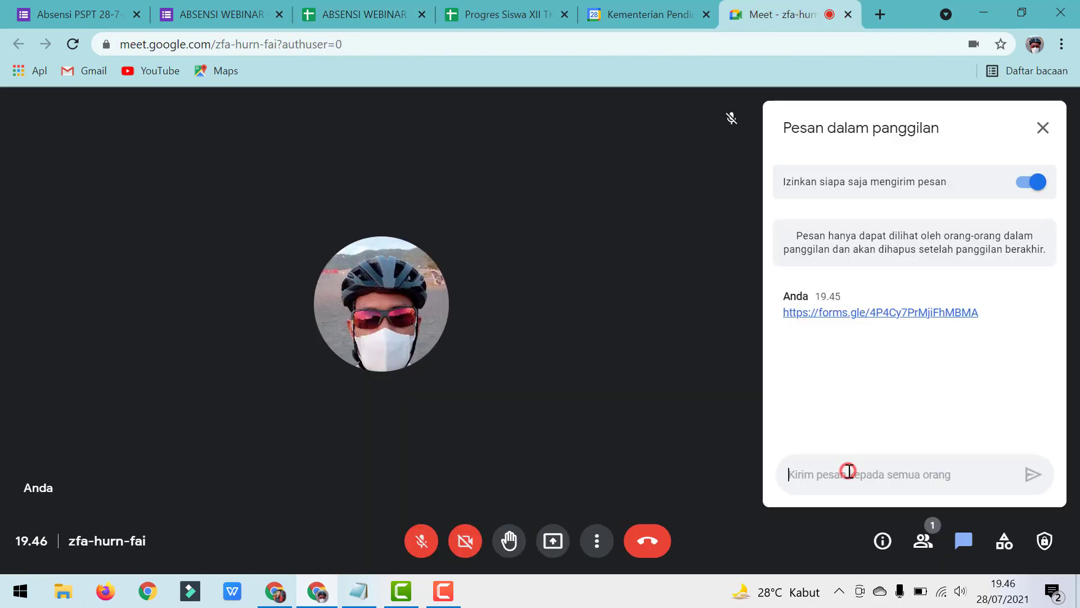
{"action": "left_click", "coordinate": [829, 365]}
{"action": "left_click_drag", "start_coordinate": [774, 293], "coordinate": [893, 415]}
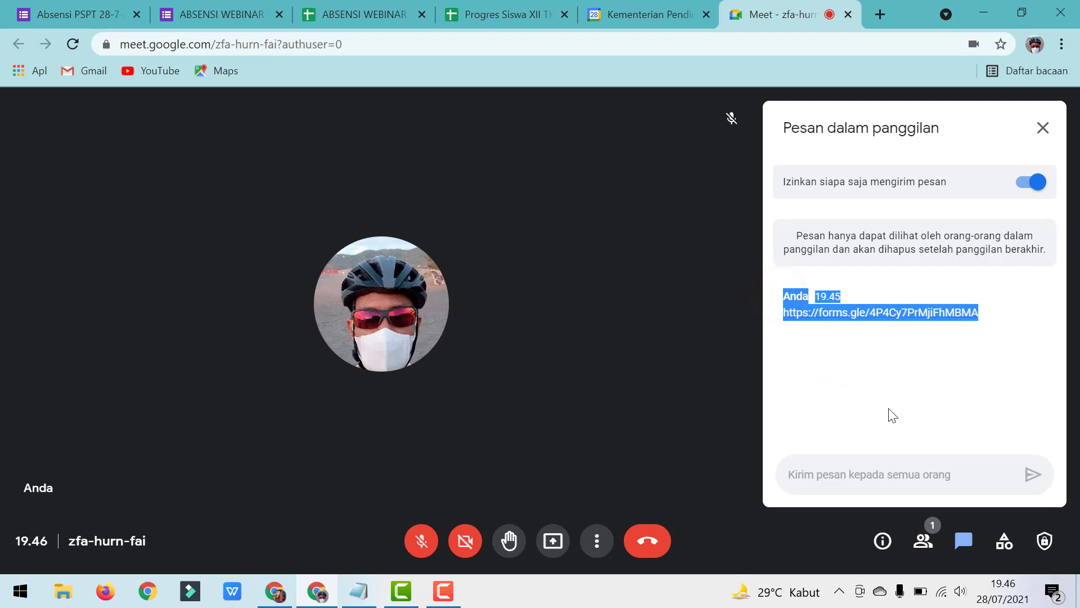
{"action": "left_click", "coordinate": [849, 427]}
{"action": "left_click", "coordinate": [834, 472]}
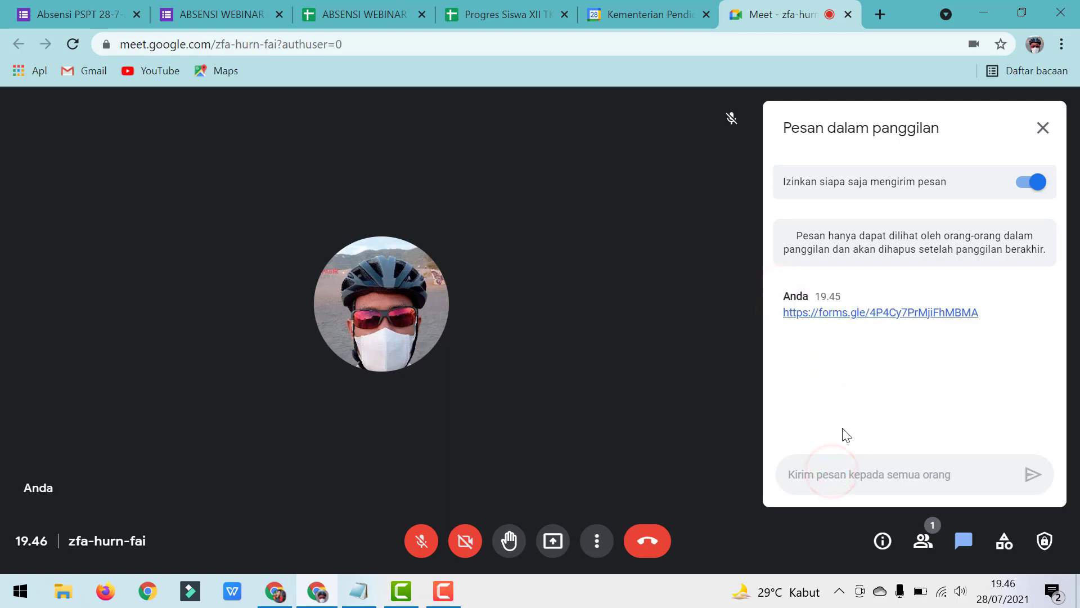
{"action": "left_click", "coordinate": [847, 471]}
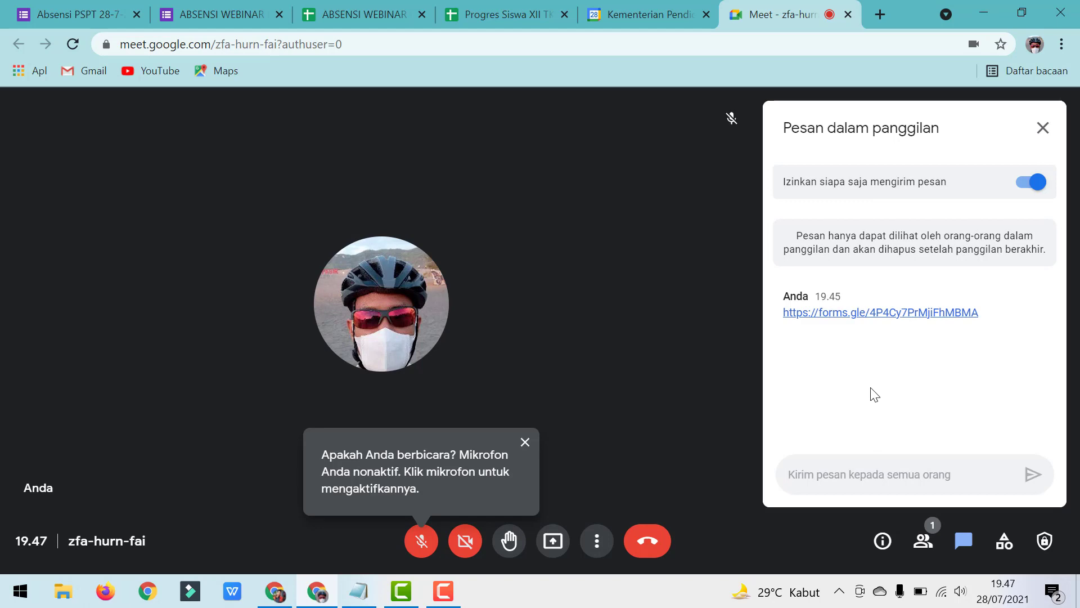
Step: Close the Google Meet call and Google Calendar pages to get back to the Progres Siswa XII TKJ 1 AIJ spreadsheet
{"action": "left_click", "coordinate": [849, 14]}
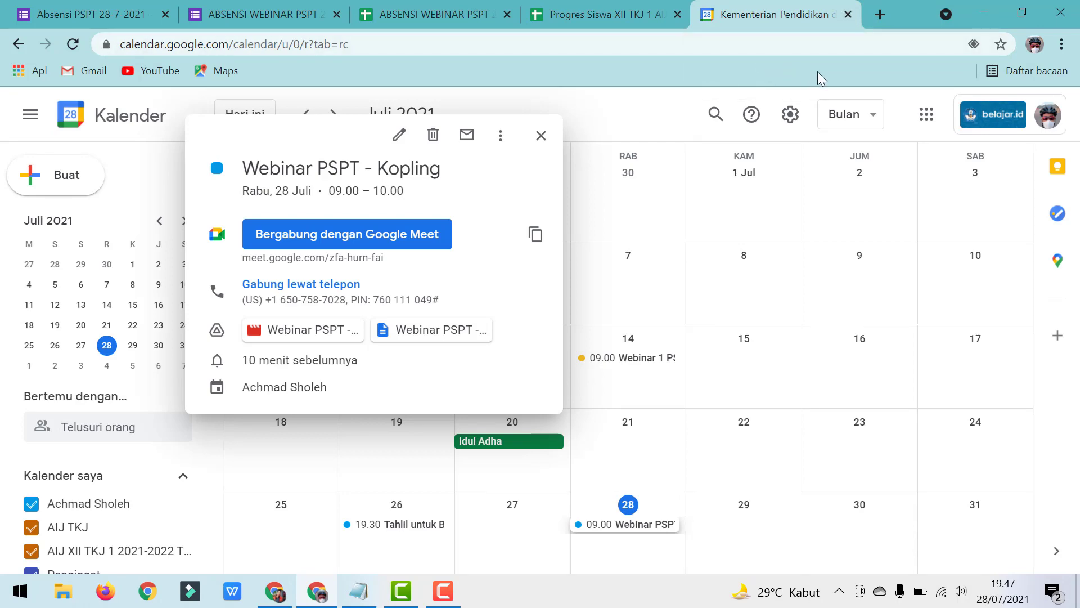
{"action": "left_click", "coordinate": [851, 15]}
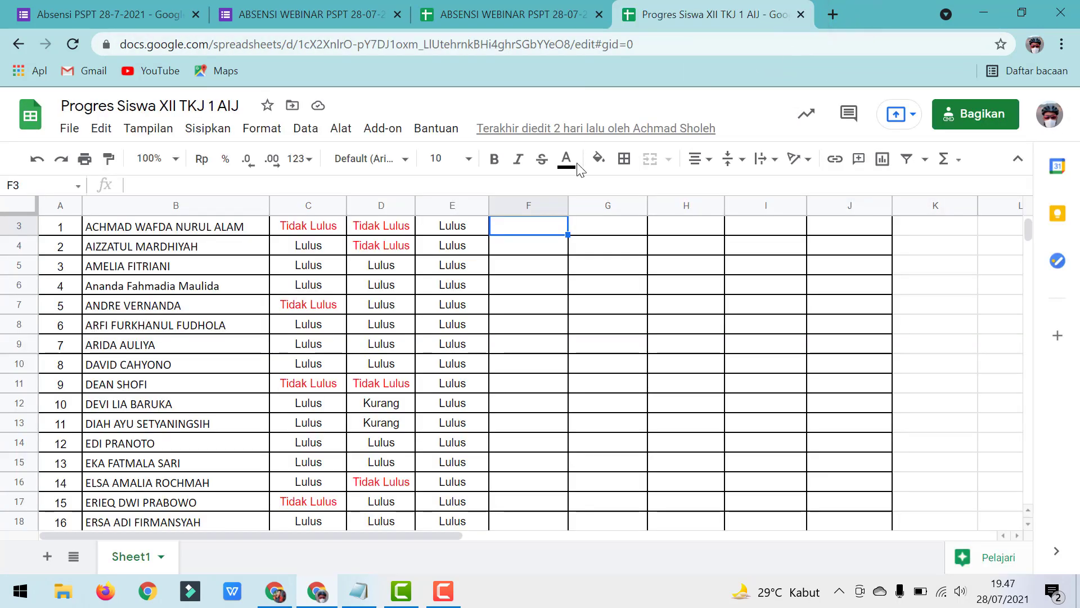
Step: Review the progress sheet's No. Absen and Nama Siswa headers and the first student's 26/07/2021 and 02/08/2021 cells
{"action": "scroll", "coordinate": [488, 327], "scroll_direction": "up", "scroll_amount": 2}
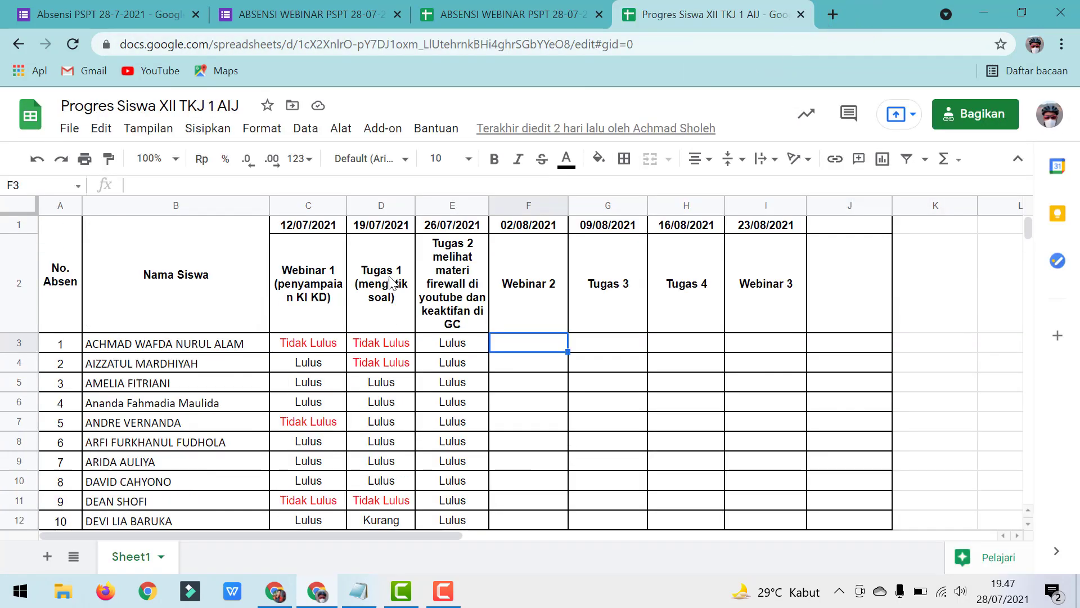
{"action": "left_click", "coordinate": [174, 270]}
{"action": "left_click", "coordinate": [56, 265]}
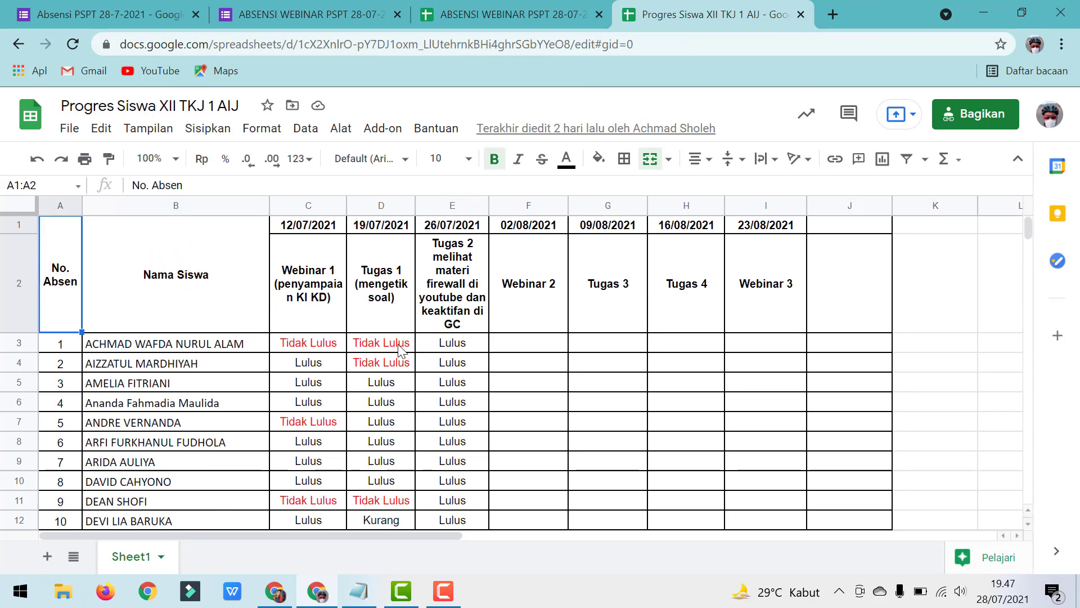
{"action": "left_click", "coordinate": [431, 346]}
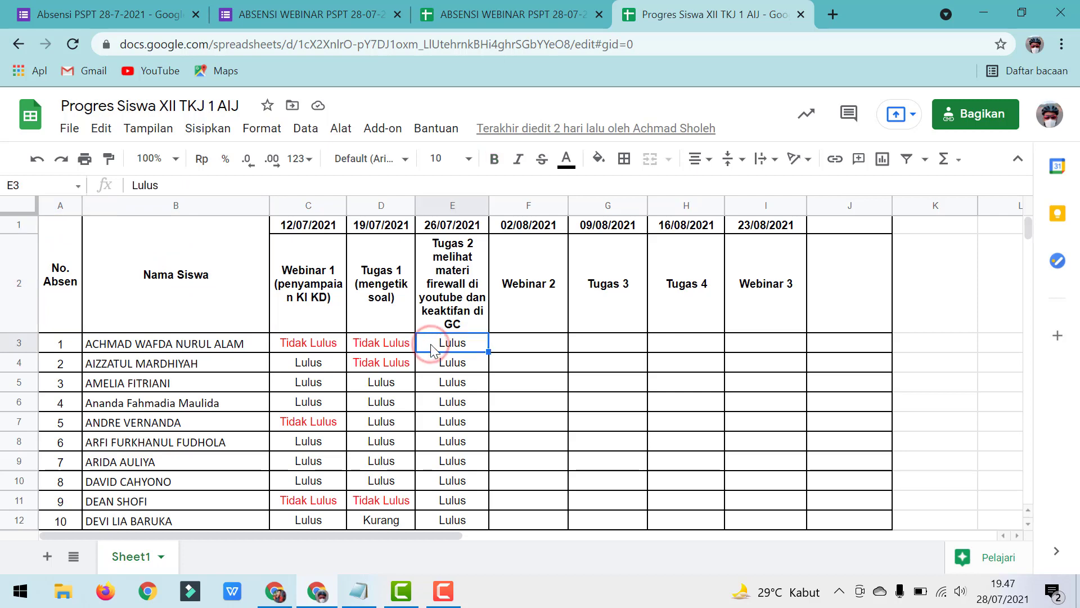
{"action": "left_click", "coordinate": [514, 347]}
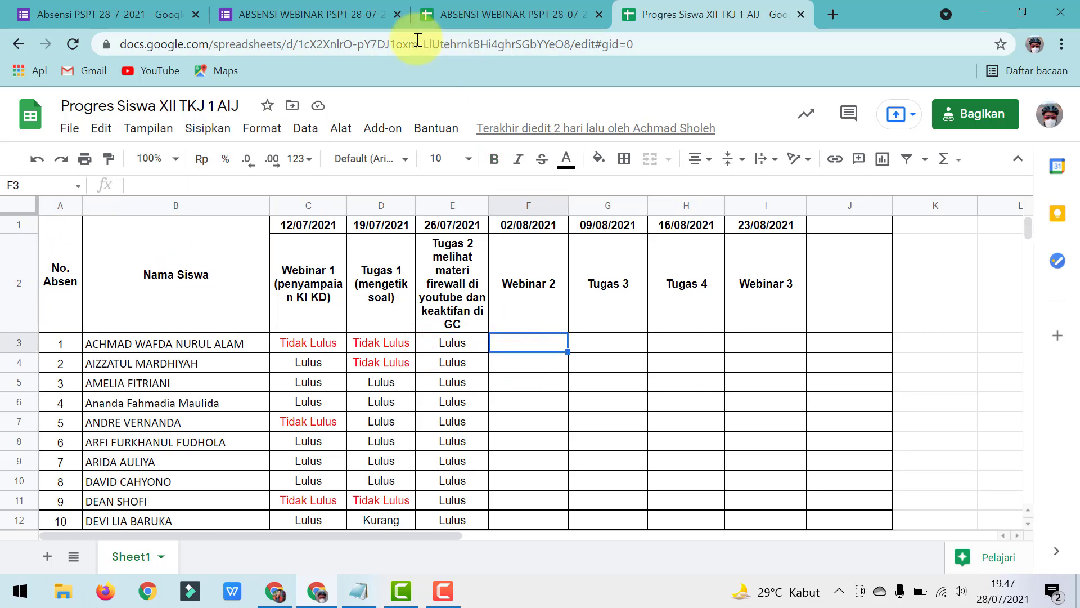